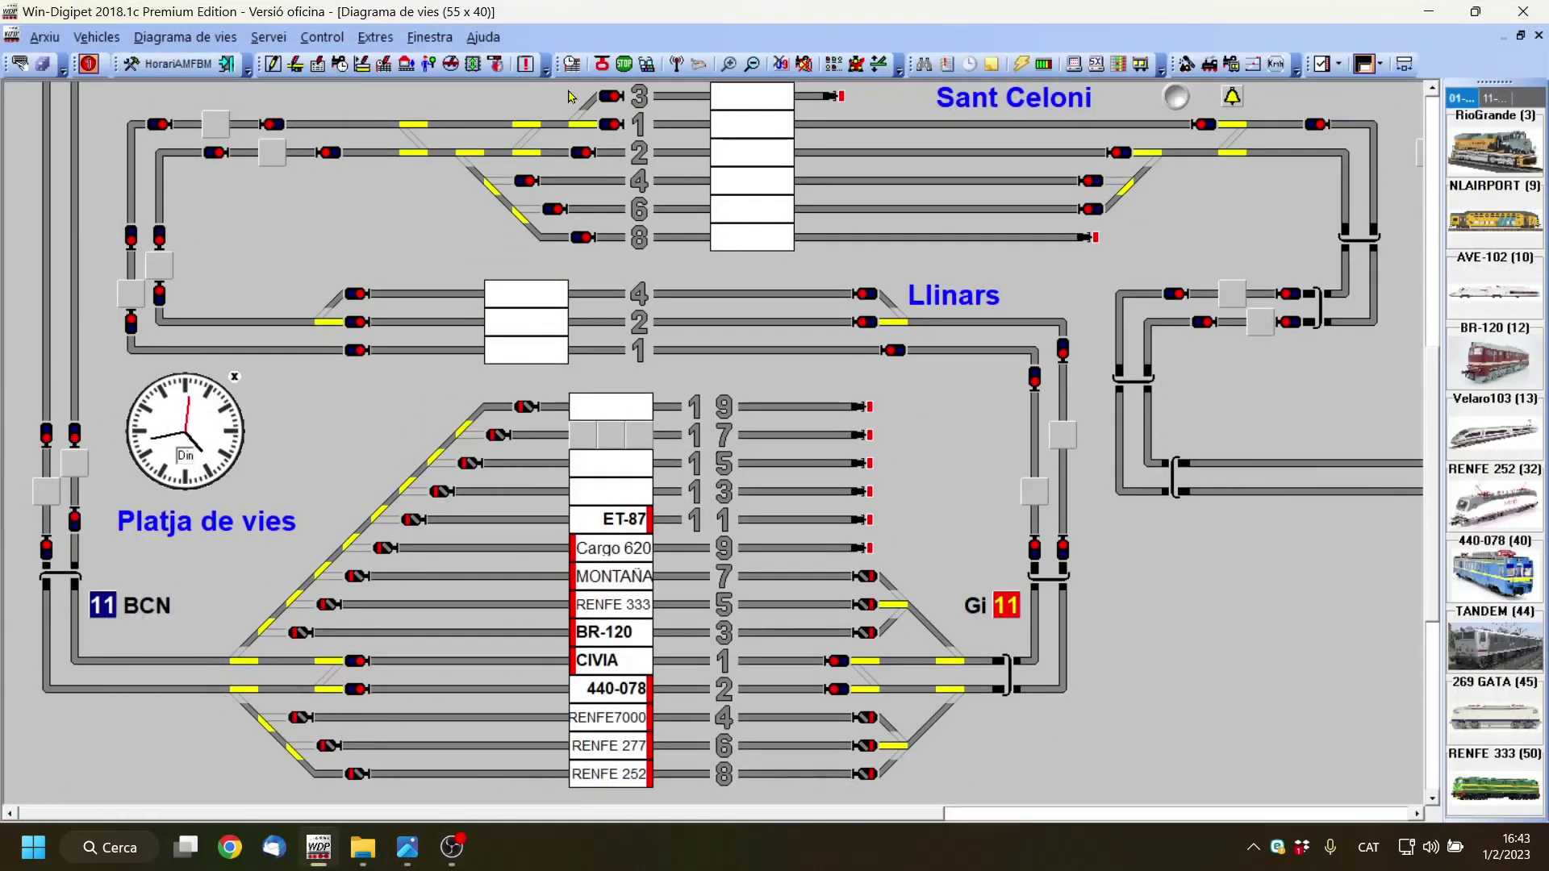
# Run all the project checks and look through the reported errors in an enlarged results list.
pyautogui.click(518, 68)
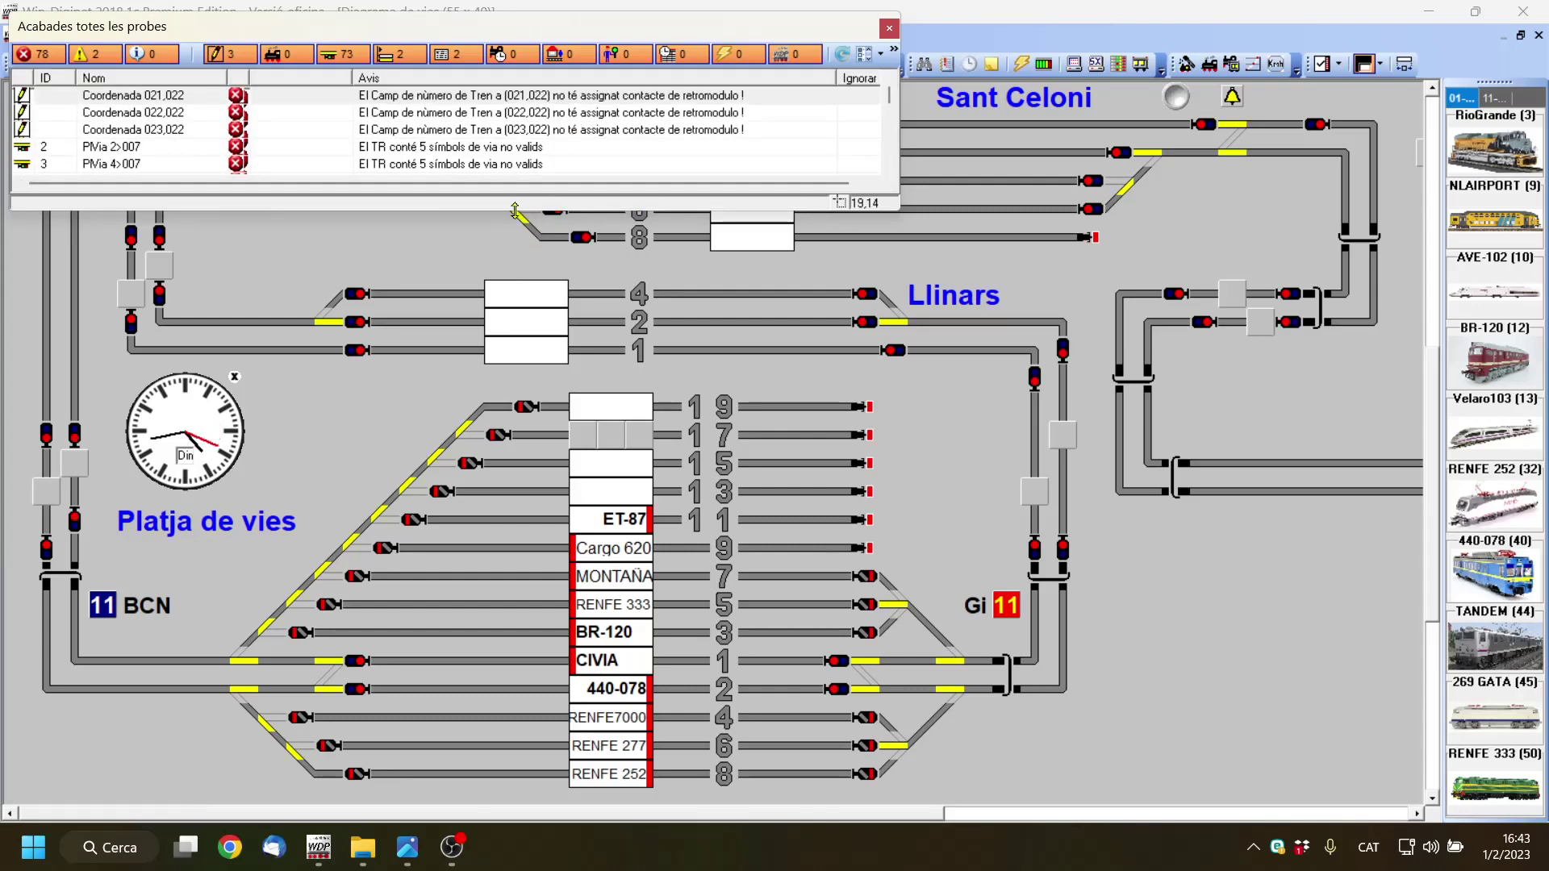
pyautogui.moveTo(515, 212); pyautogui.dragTo(513, 259)
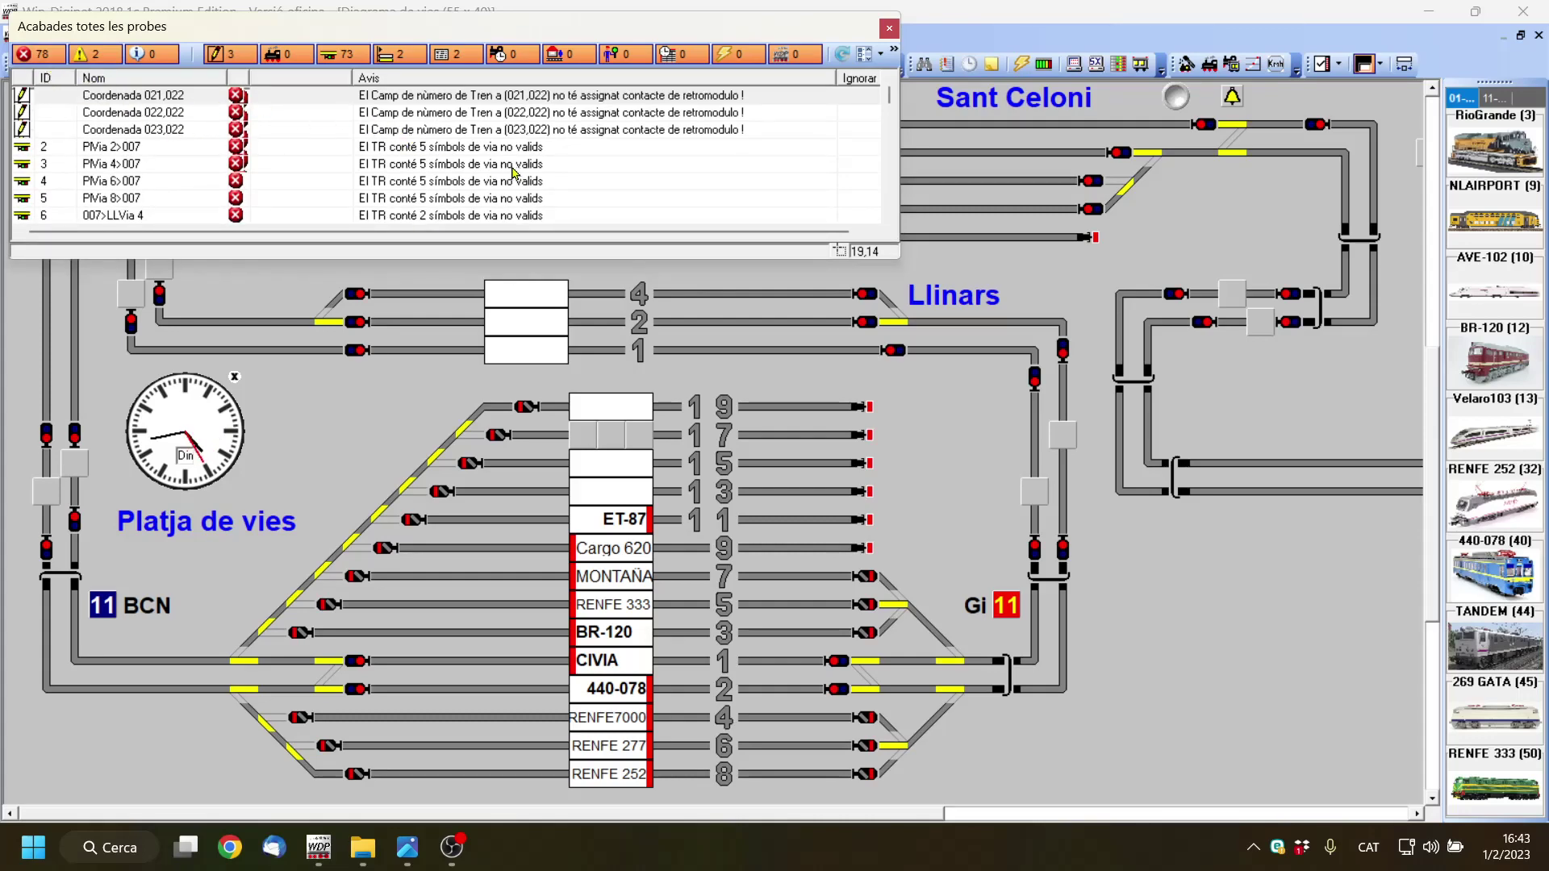
pyautogui.scroll(-1, 555, 169)
pyautogui.scroll(-5, 555, 170)
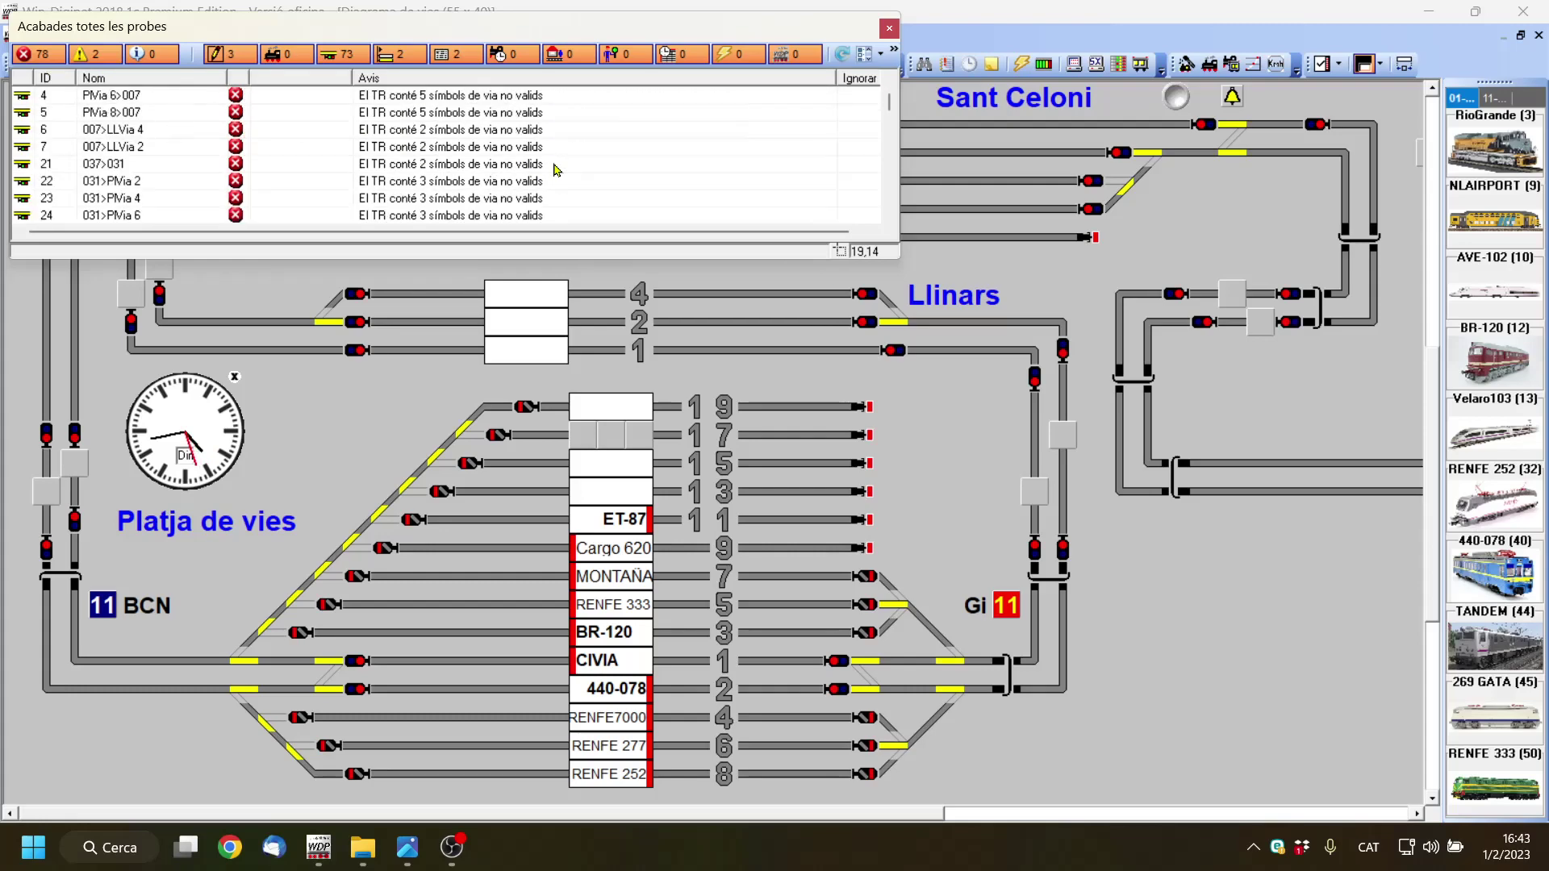
pyautogui.scroll(6, 555, 169)
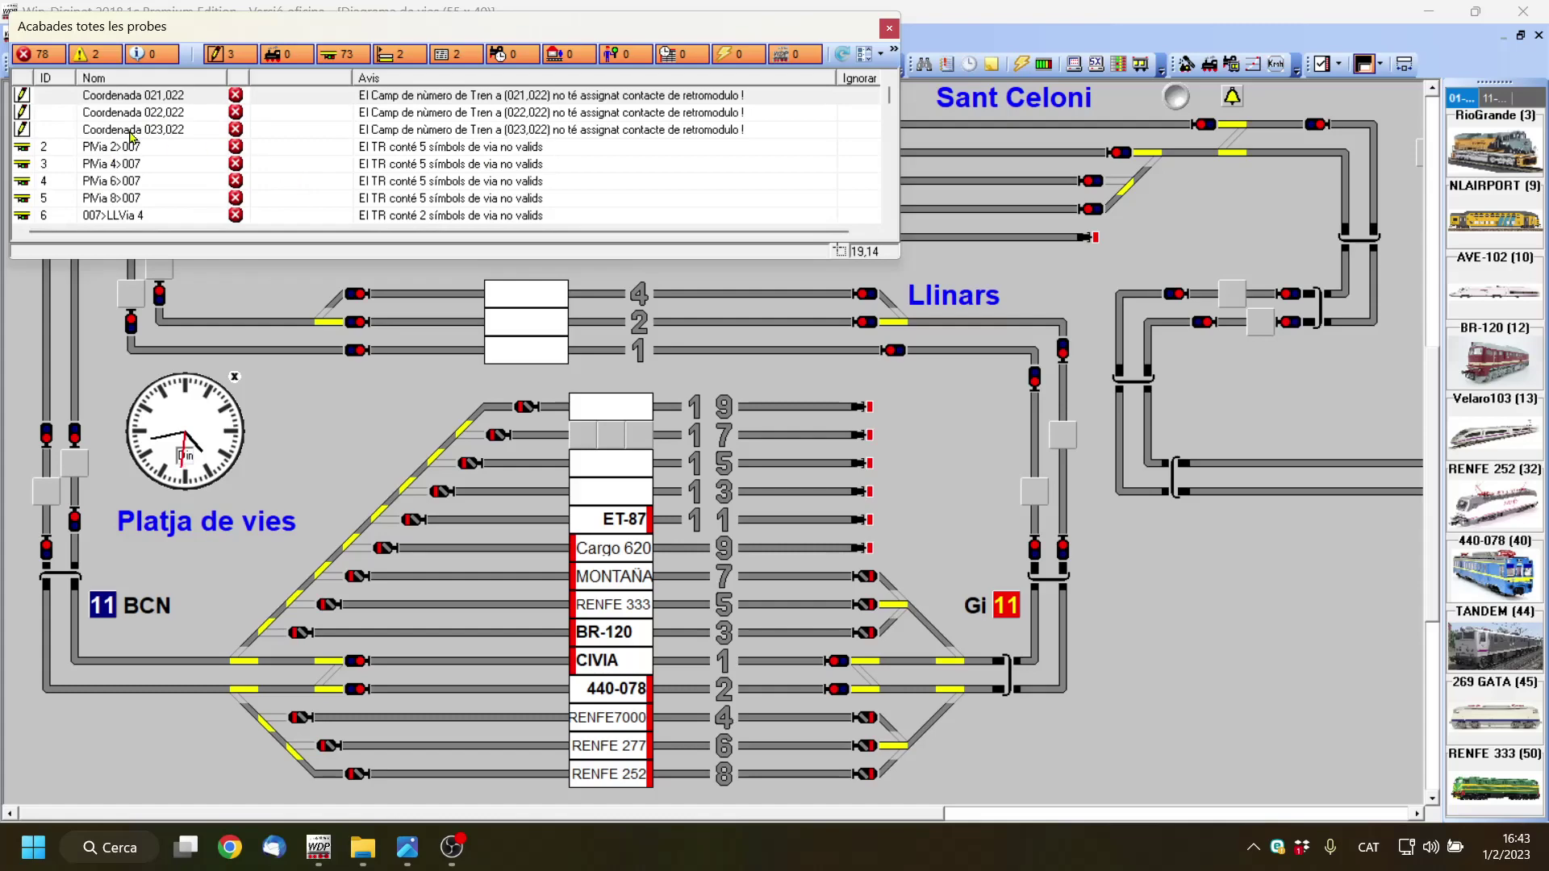
# Locate the track diagram elements behind the errors for coordinates 021,022, 022,022 and 023,022.
pyautogui.doubleClick(126, 100)
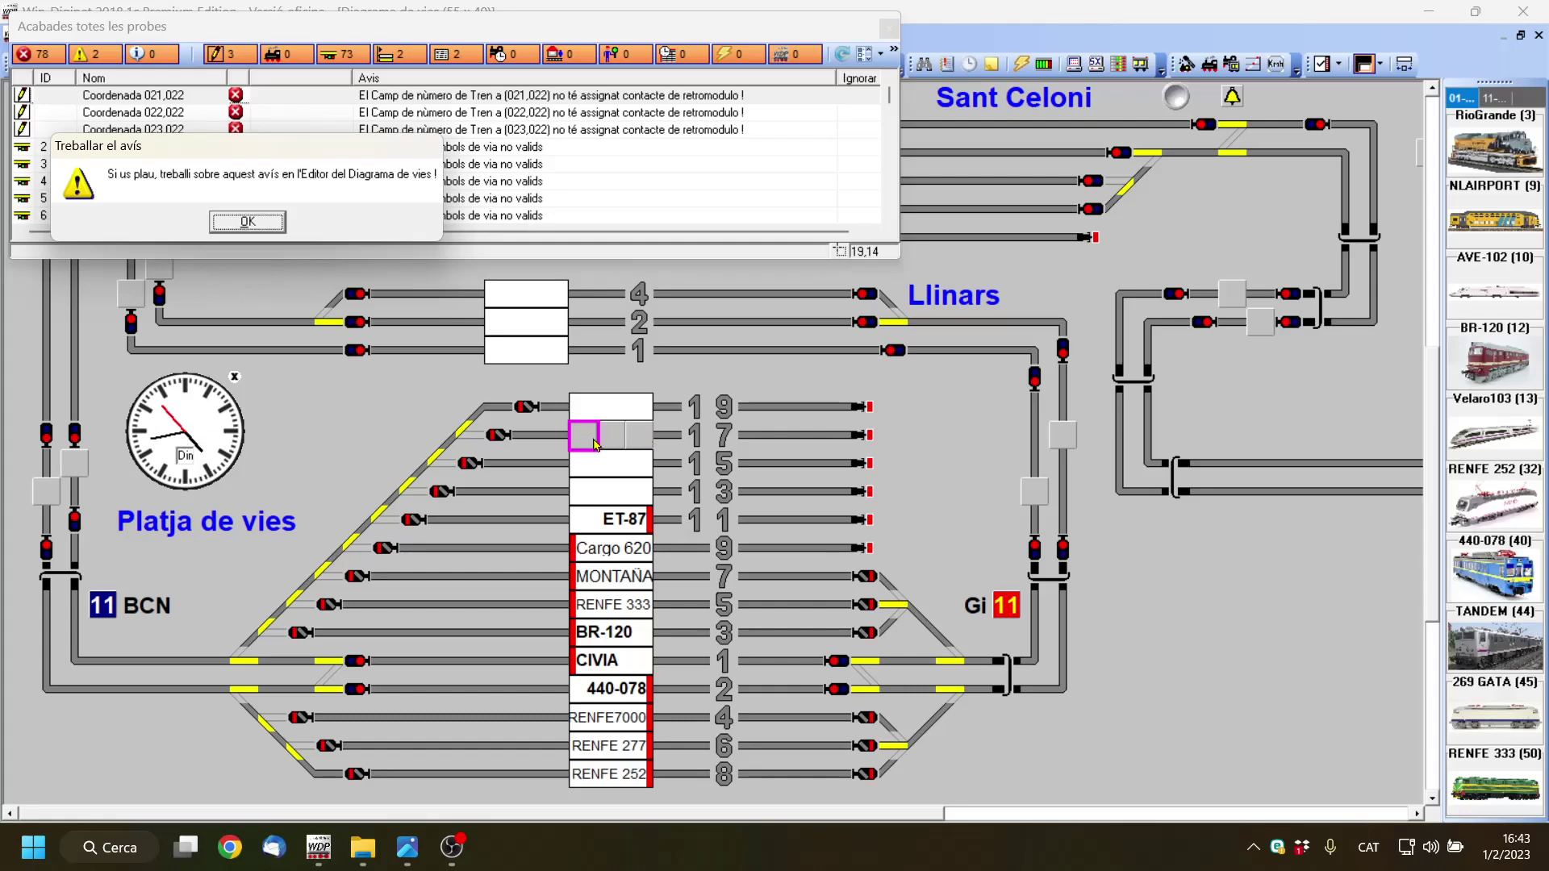
pyautogui.click(263, 225)
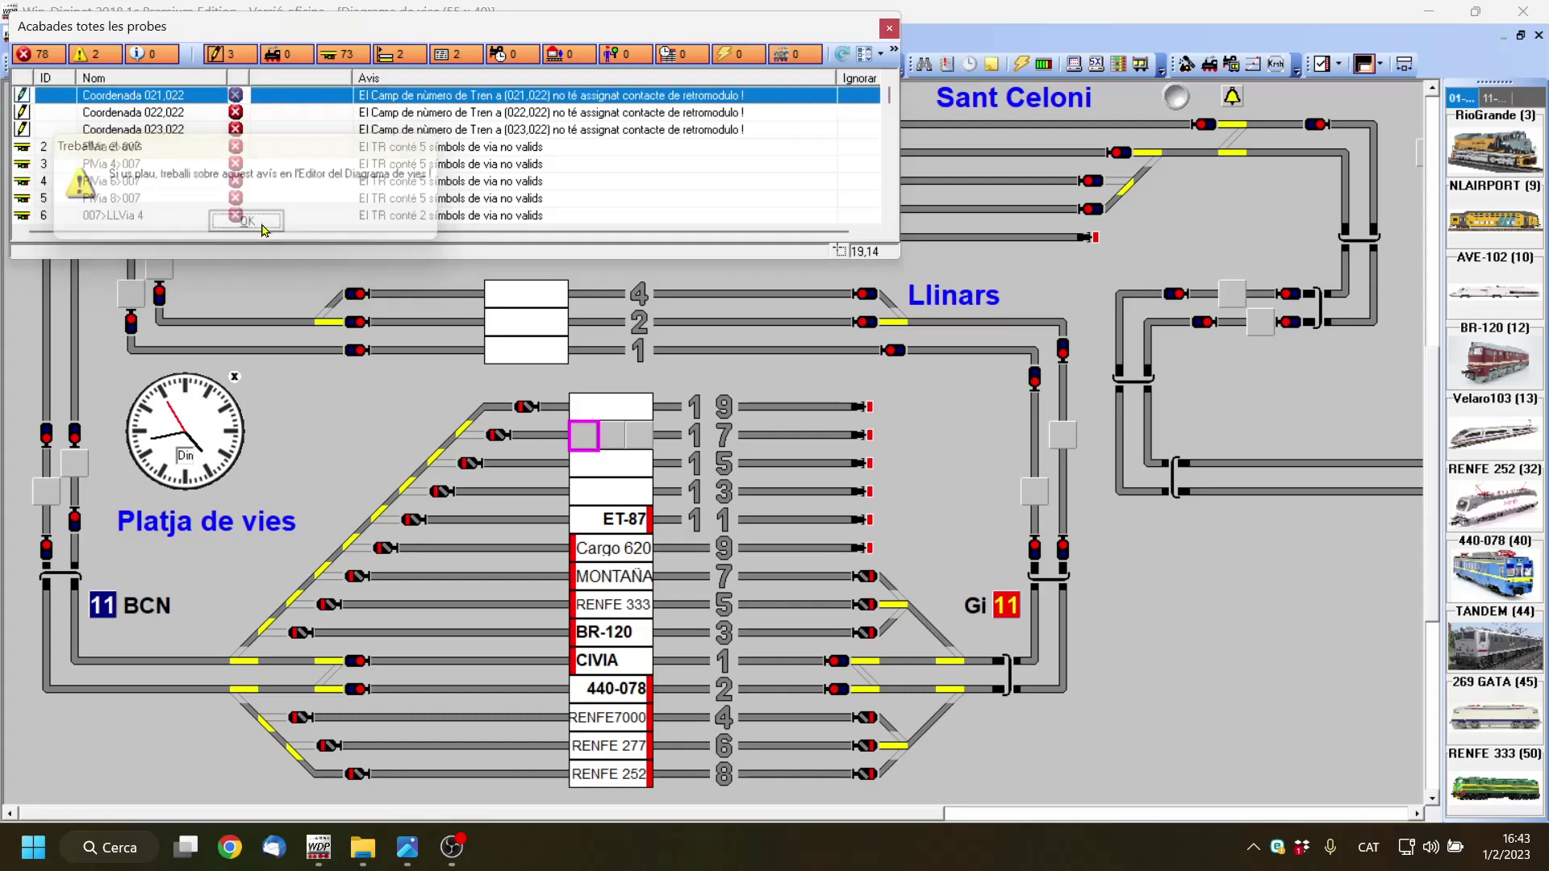
pyautogui.click(121, 114)
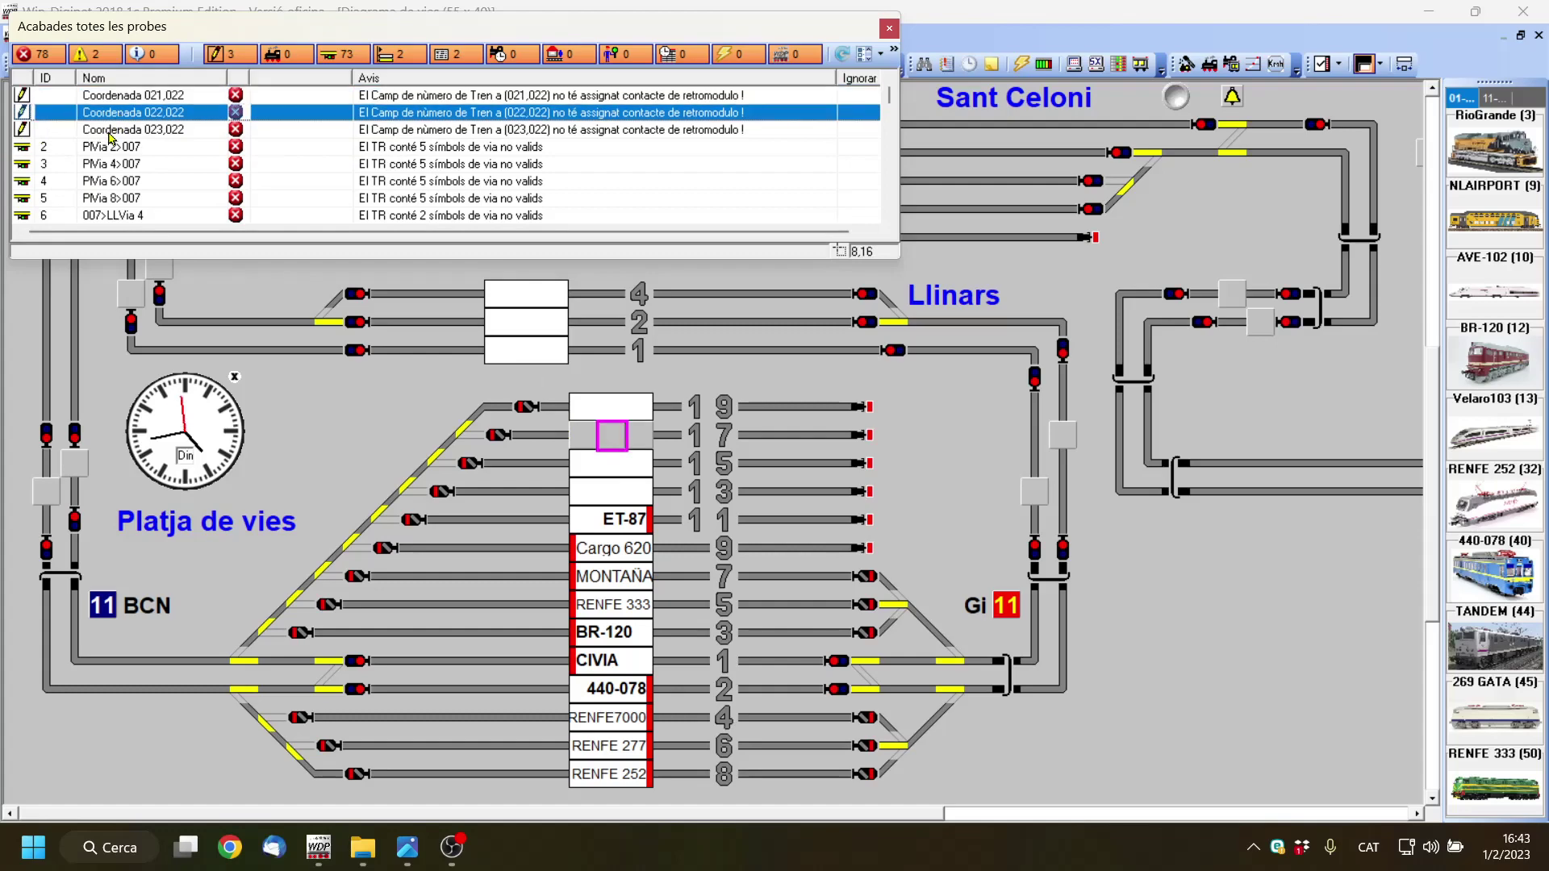
pyautogui.click(110, 132)
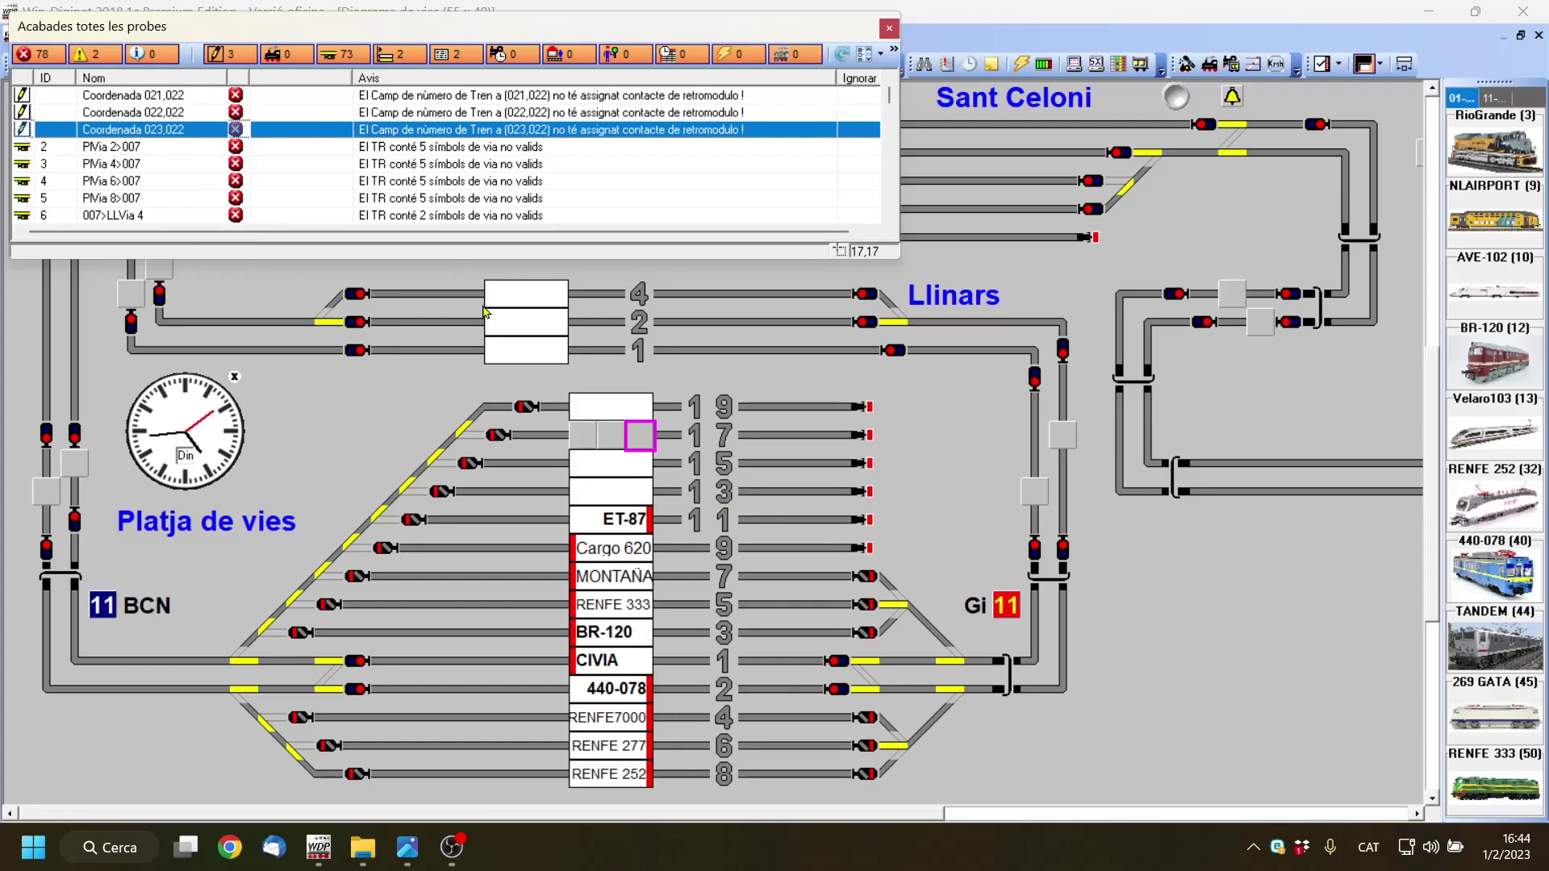
# Open route PlVia 2>007 from its error entry in the route editor and inspect its drawn path on the diagram.
pyautogui.click(107, 150)
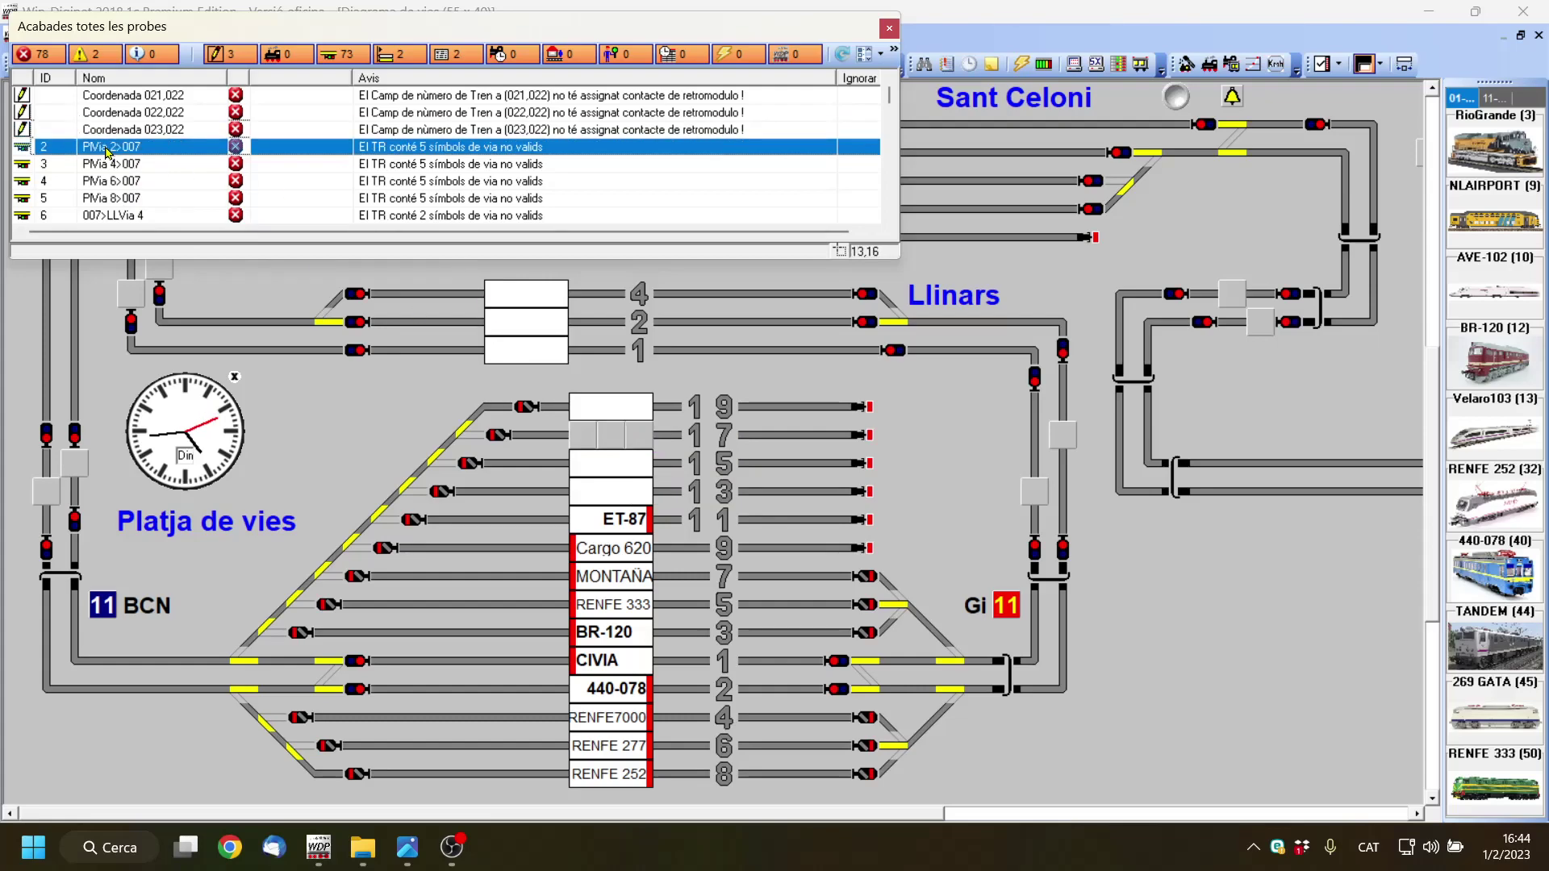
pyautogui.doubleClick(107, 152)
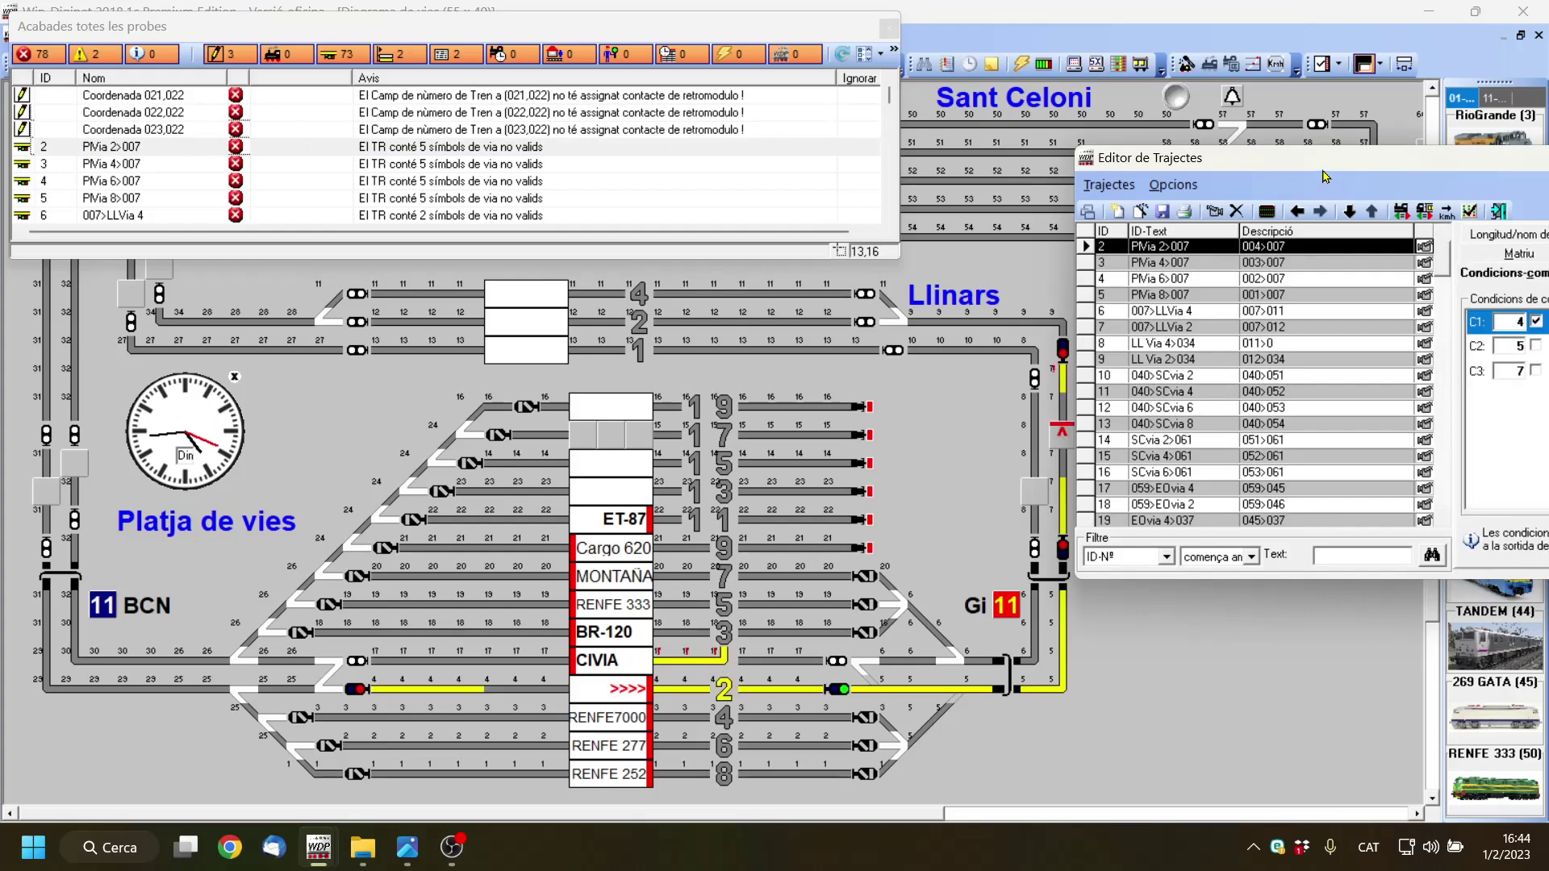
pyautogui.moveTo(1303, 165); pyautogui.dragTo(1315, 127)
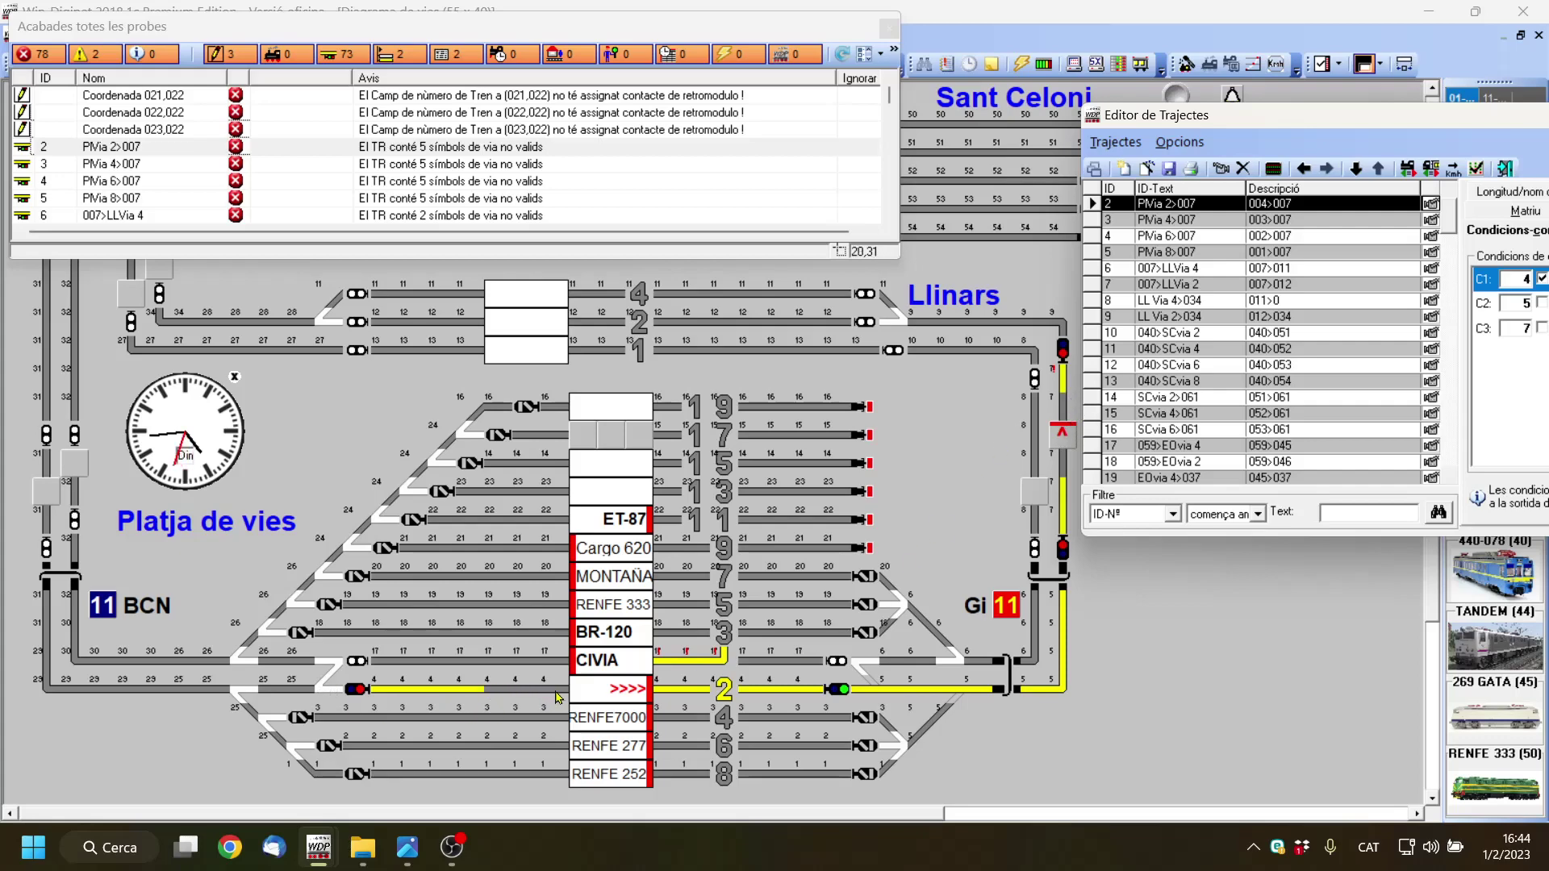
pyautogui.moveTo(557, 697)
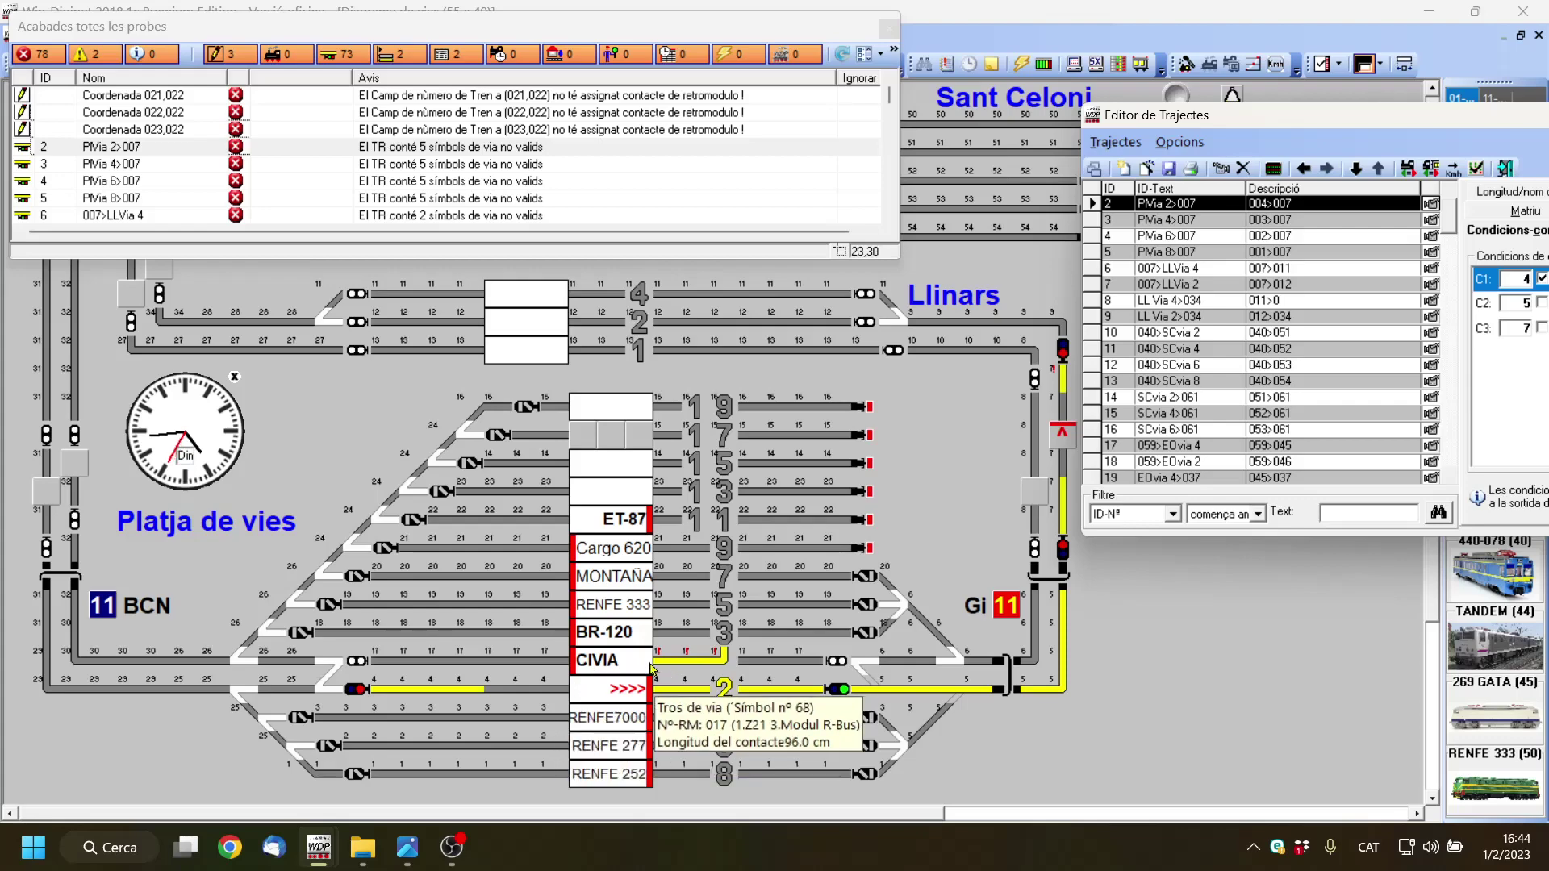
pyautogui.moveTo(719, 671)
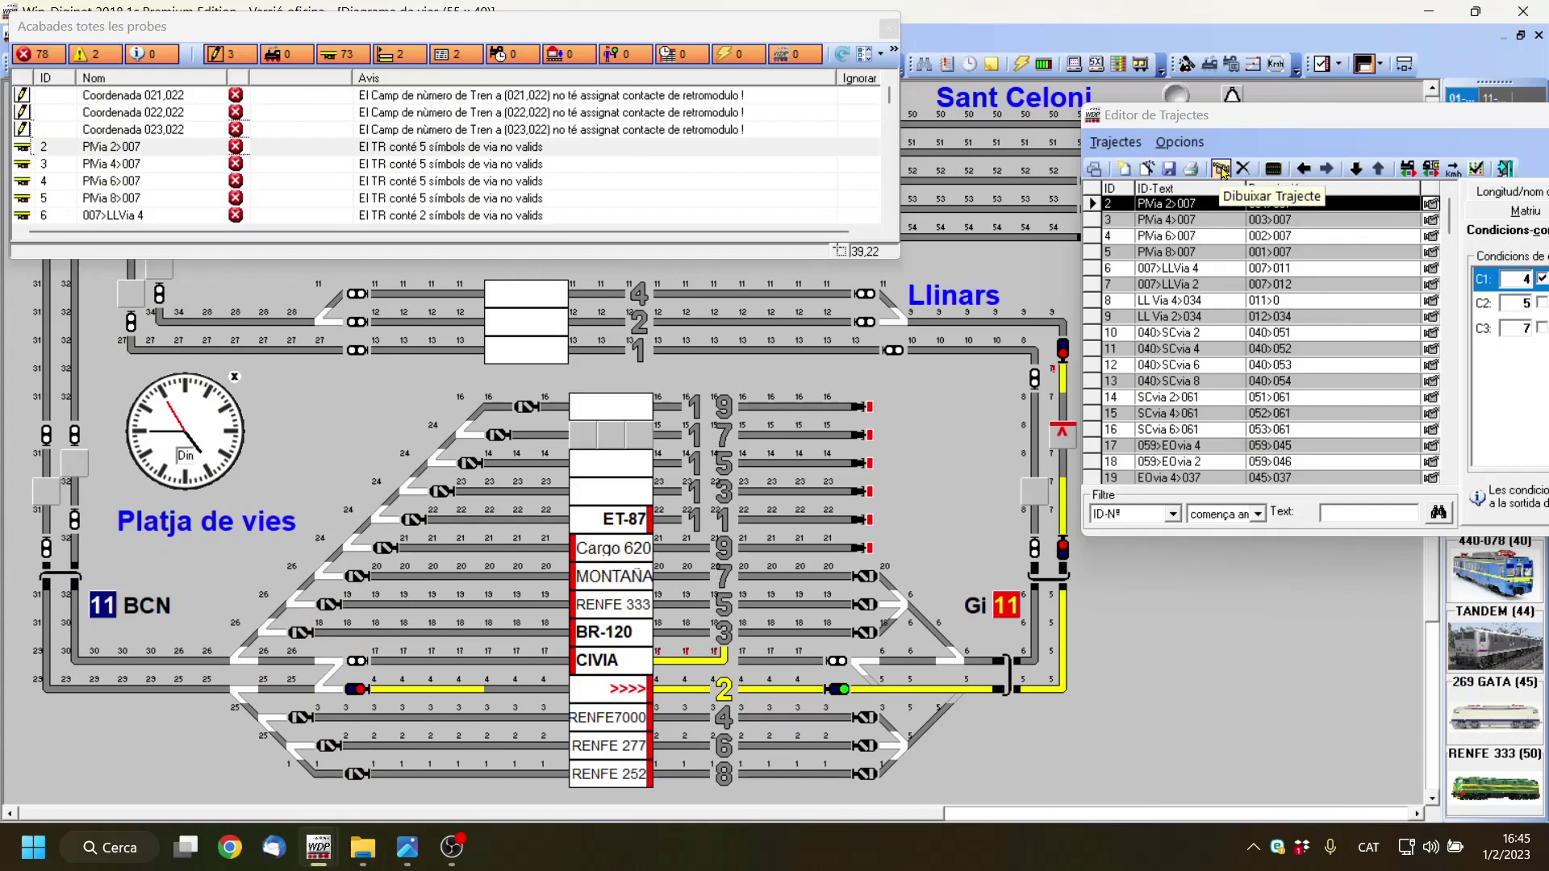
# Start redrawing route PlVia 2>007 and clear its existing path from the track diagram.
pyautogui.click(1221, 172)
pyautogui.moveTo(327, 196); pyautogui.dragTo(345, 398)
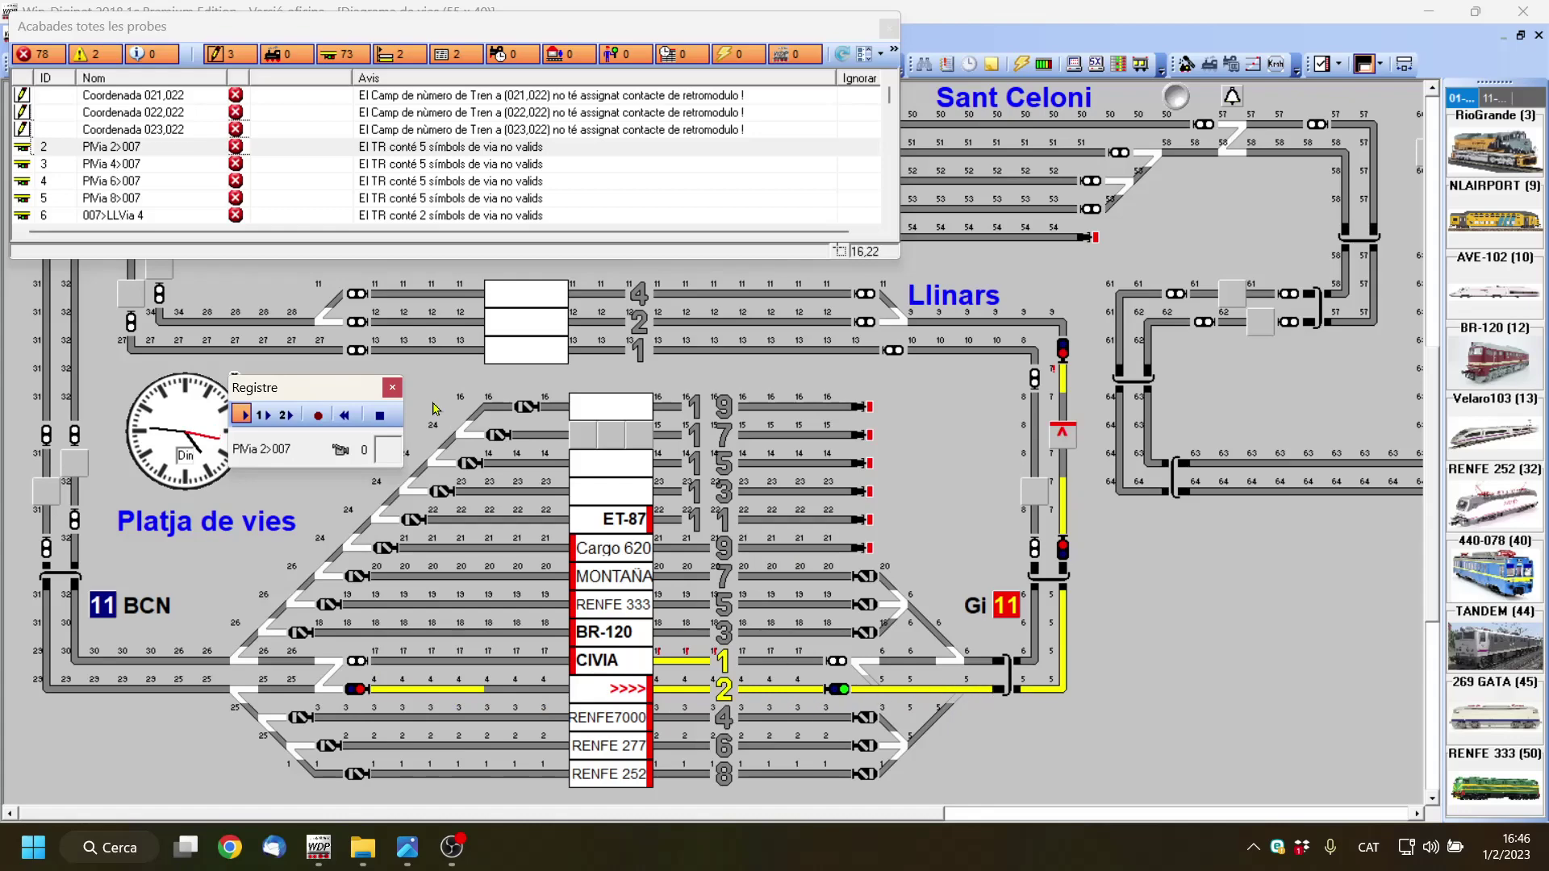
pyautogui.click(316, 416)
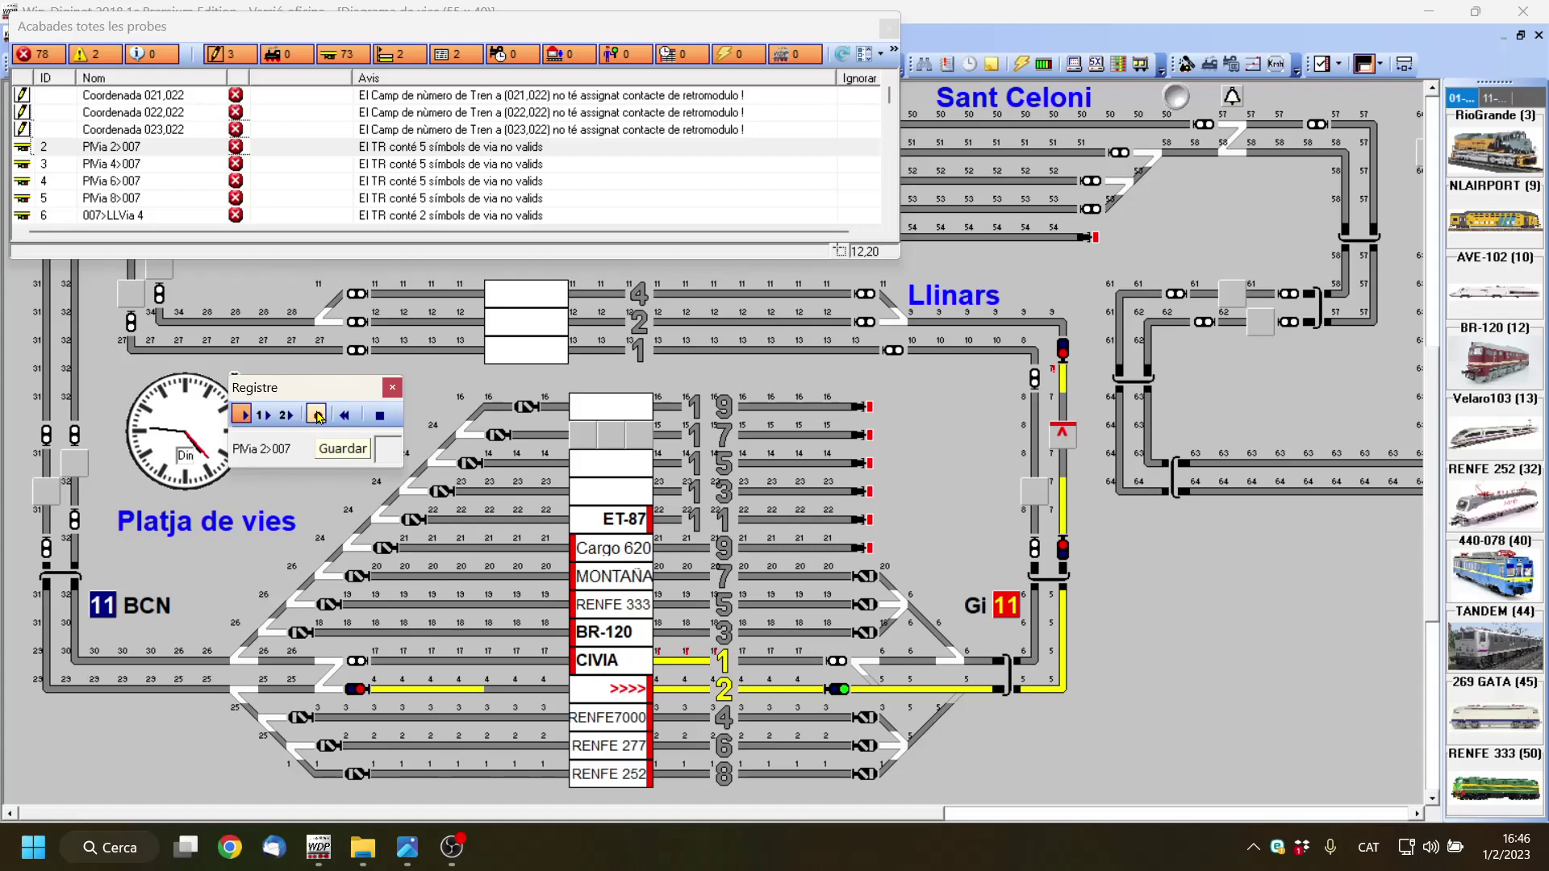
pyautogui.click(318, 416)
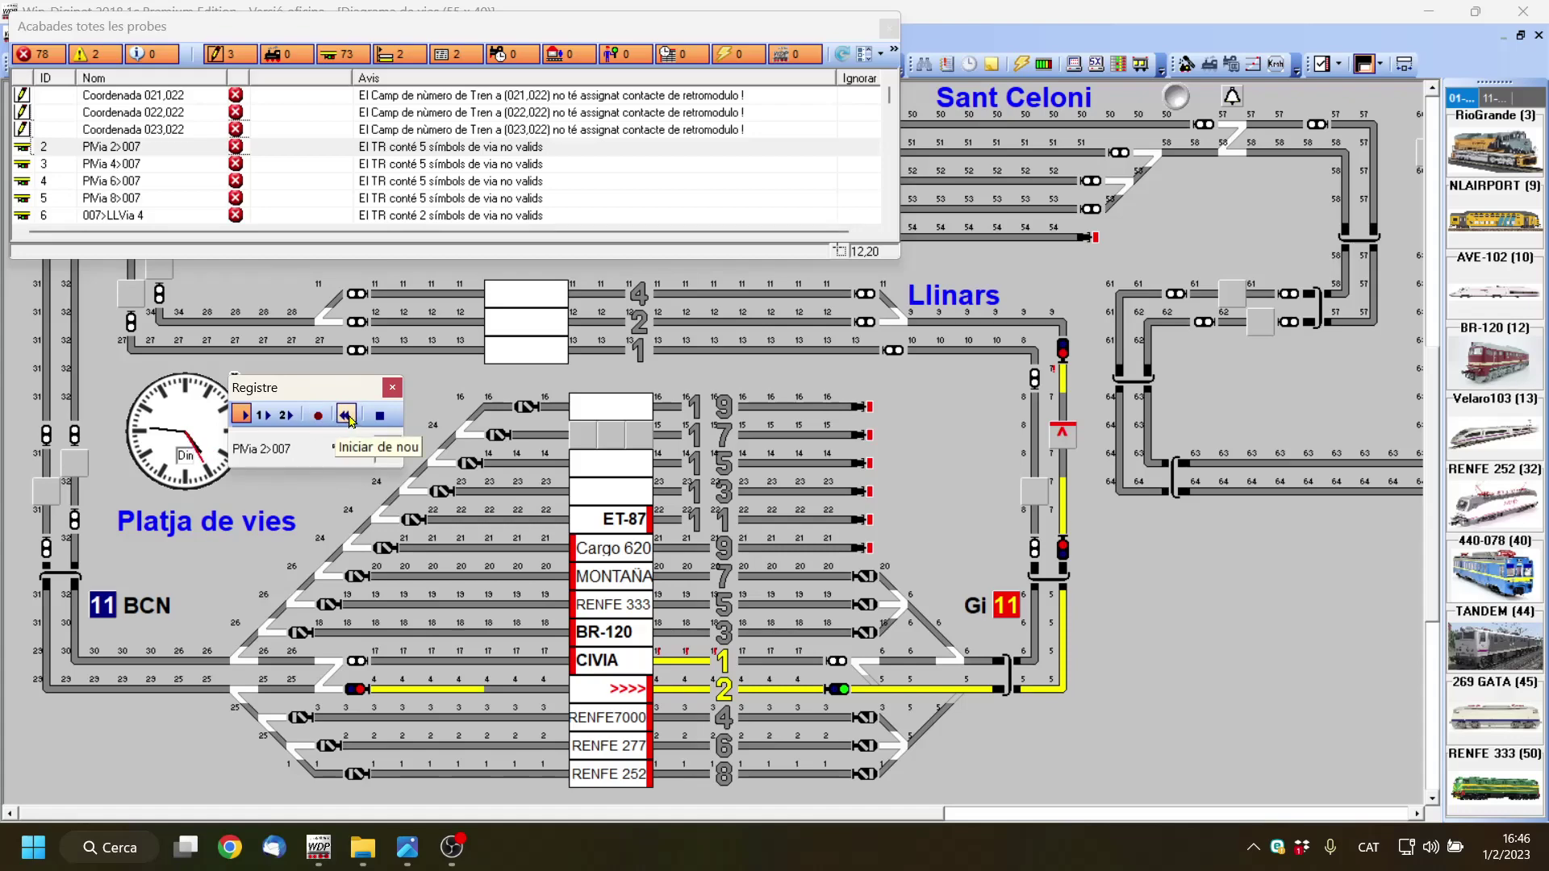
pyautogui.click(349, 417)
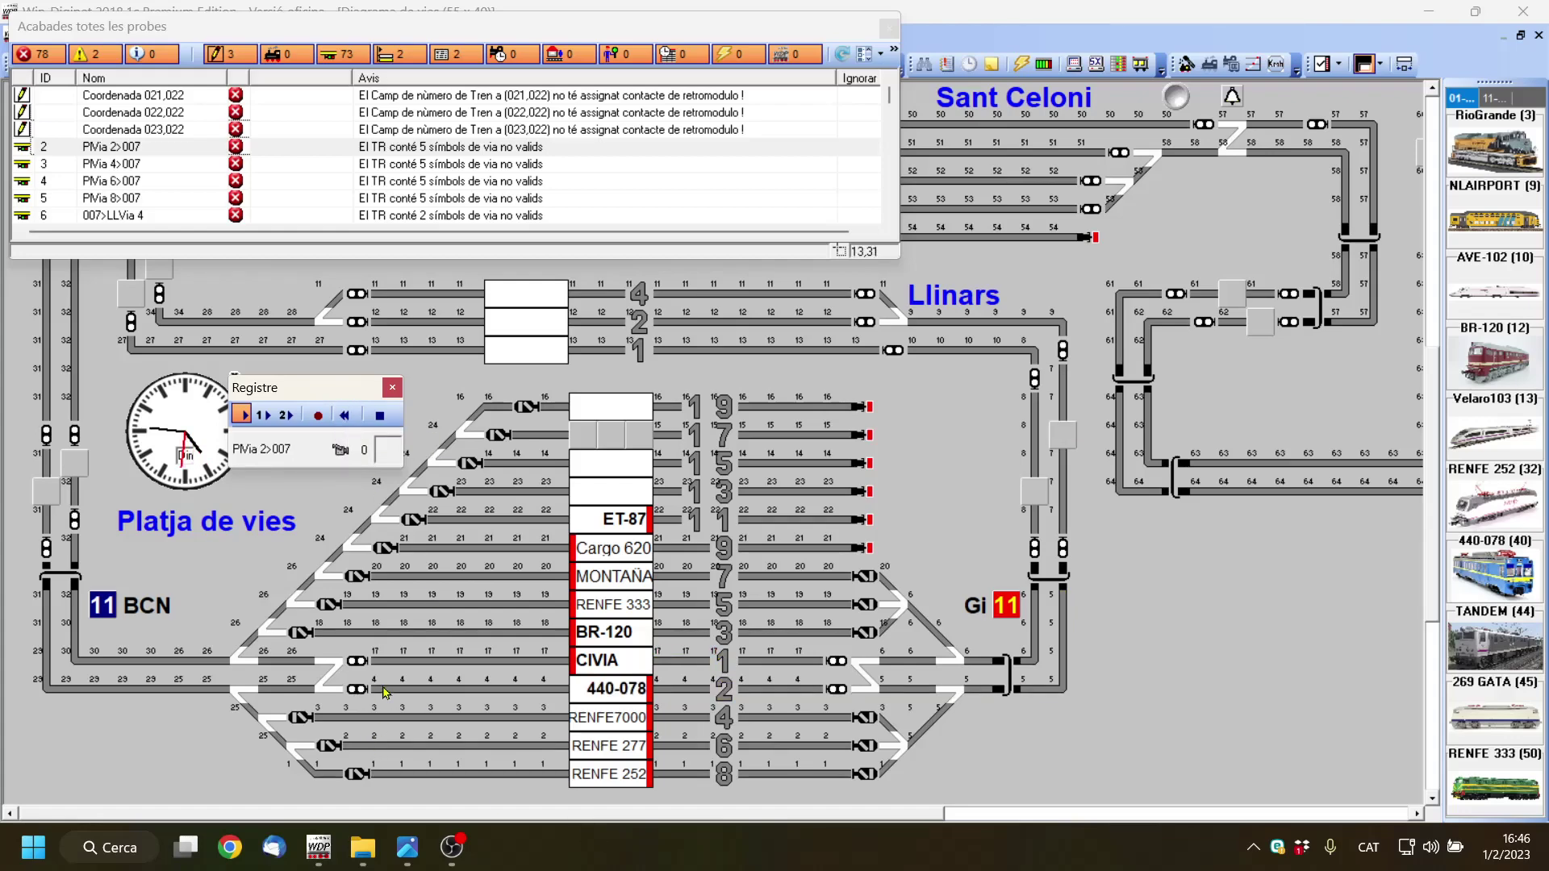
# Draw the route along Platja de vies track 2 past its exit signal, with the train number field pointing right (>>>>).
pyautogui.moveTo(381, 691); pyautogui.dragTo(665, 689)
pyautogui.moveTo(699, 688); pyautogui.dragTo(780, 688)
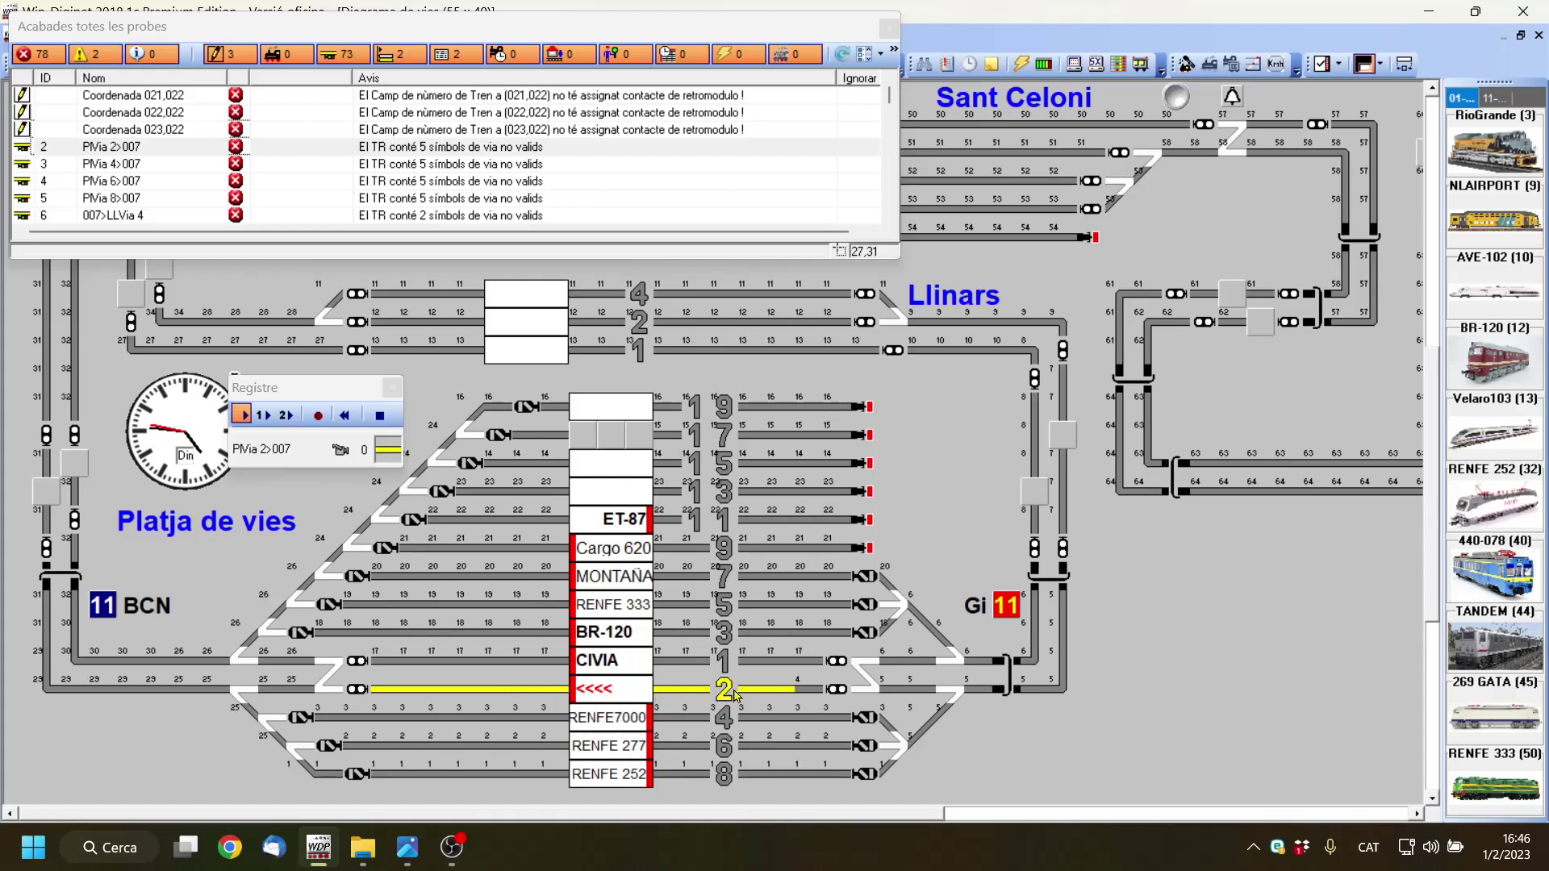
pyautogui.click(643, 694)
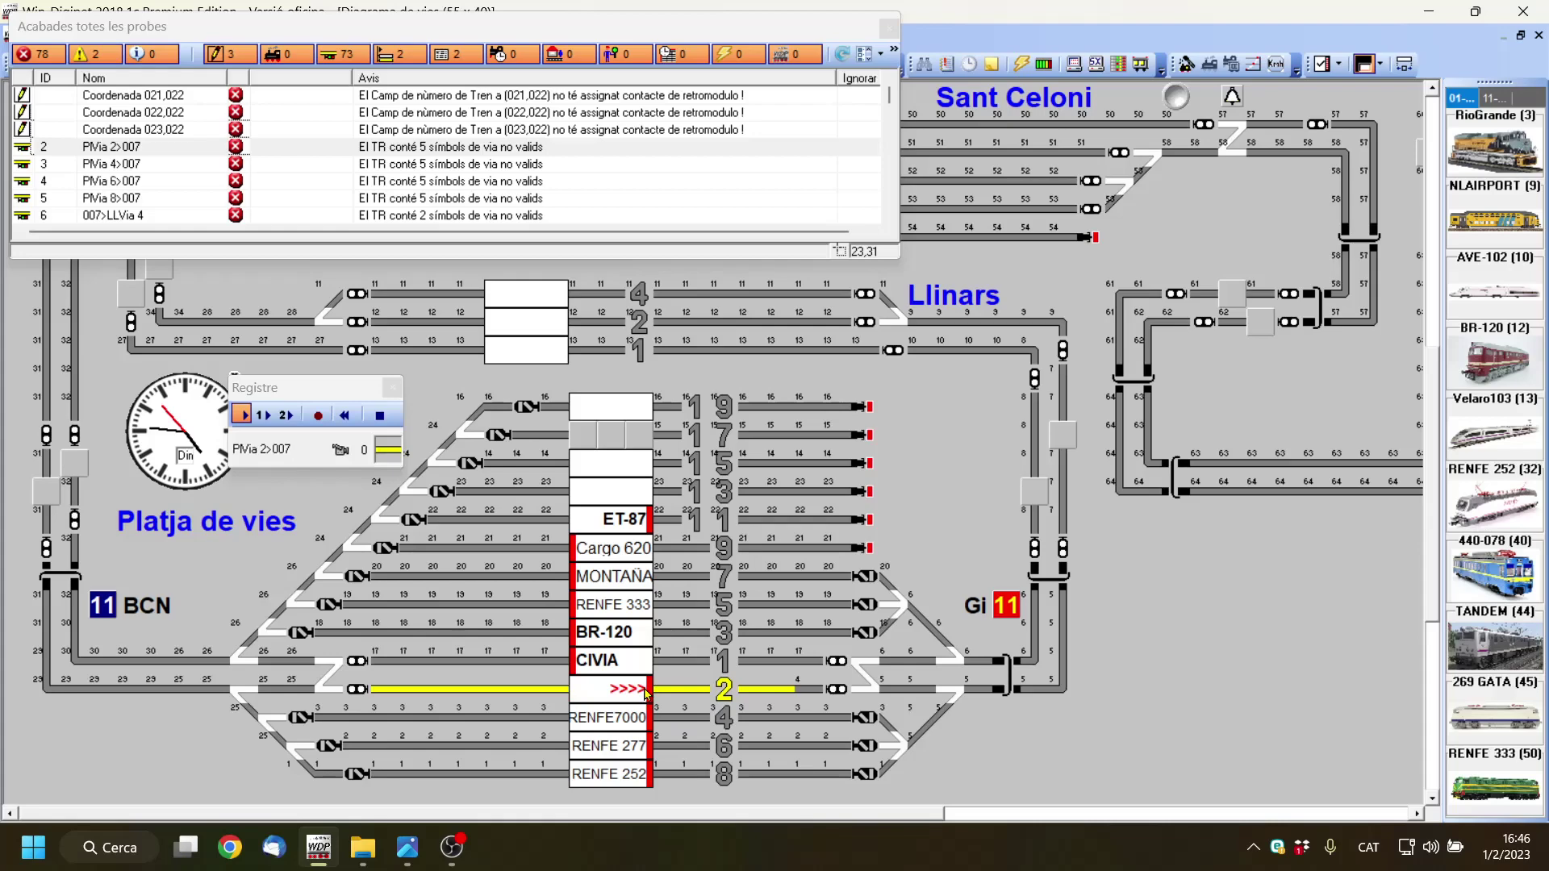
pyautogui.click(803, 687)
pyautogui.click(846, 688)
pyautogui.click(903, 689)
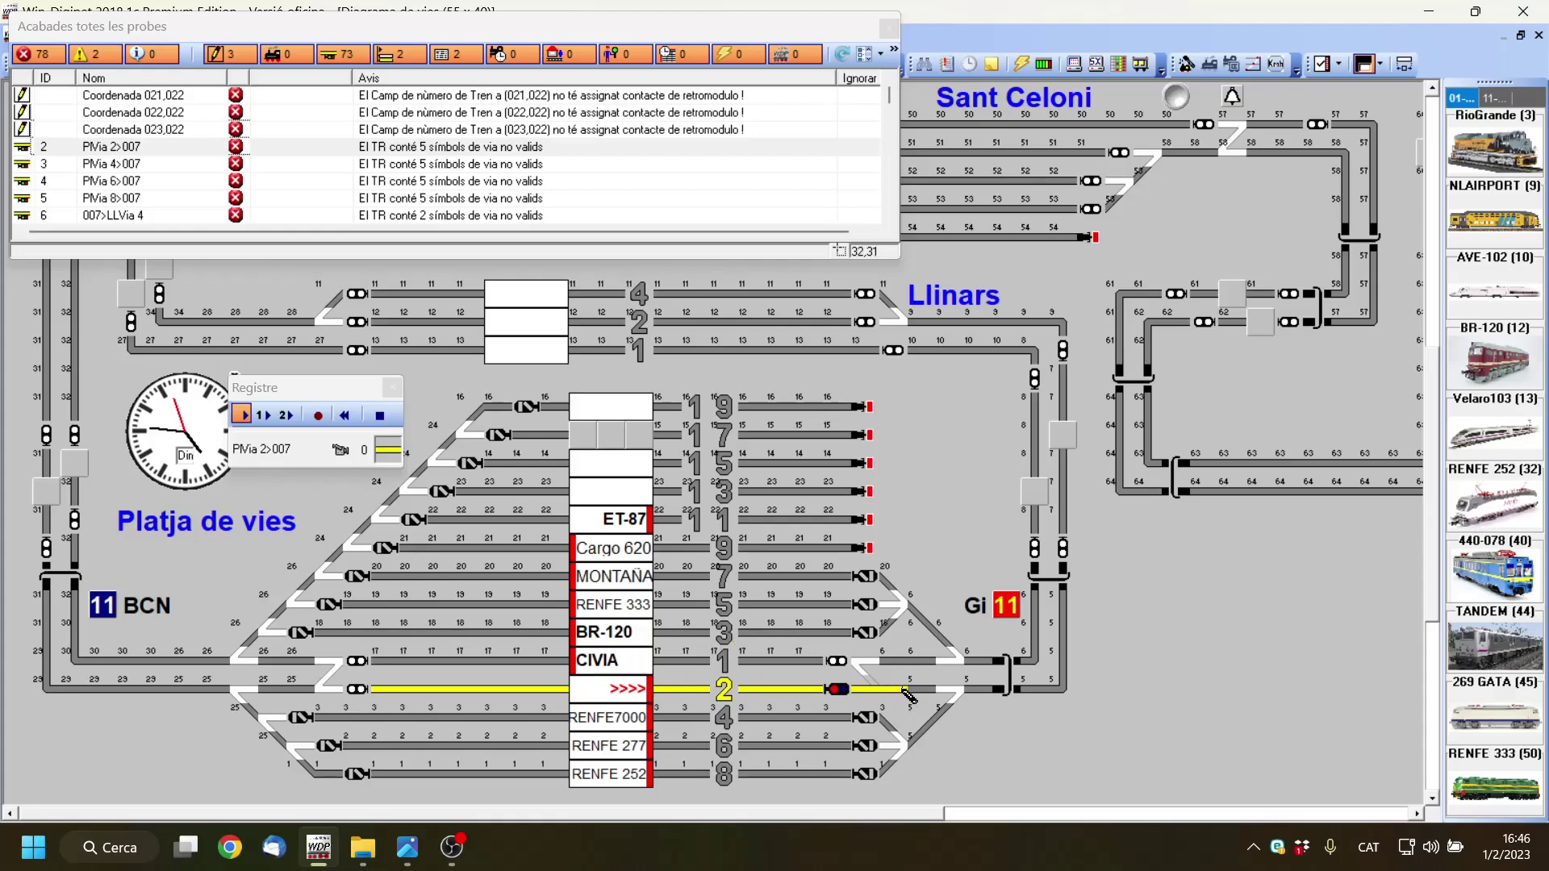
# Set track 2's exit signal to green and extend the route to the curve beyond Gi, with both turnouts straight.
pyautogui.click(840, 692)
pyautogui.moveTo(911, 691); pyautogui.dragTo(1058, 692)
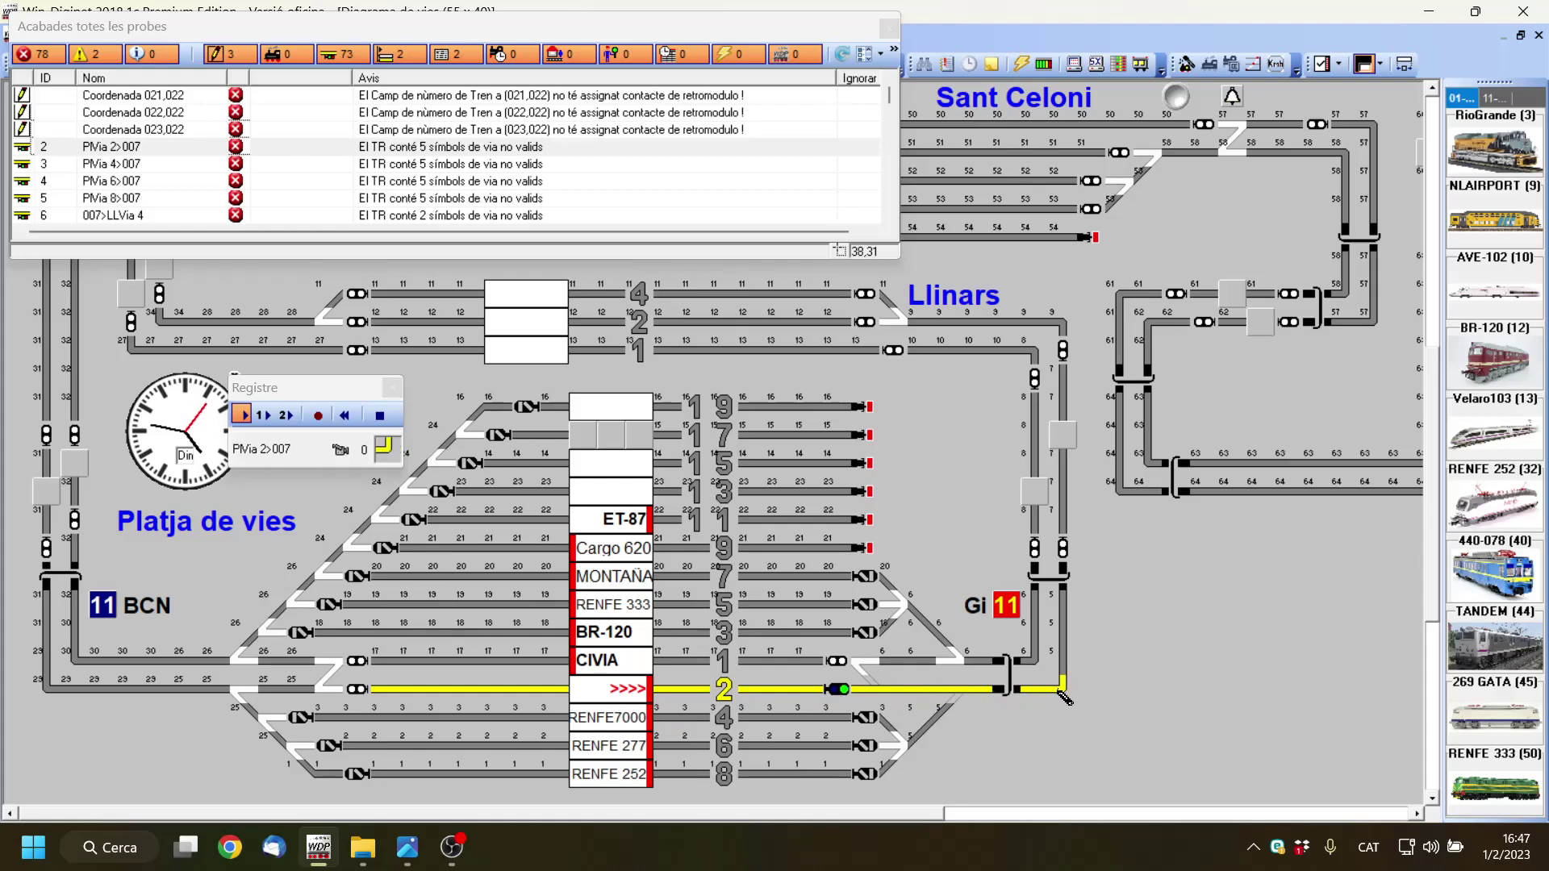
pyautogui.click(958, 700)
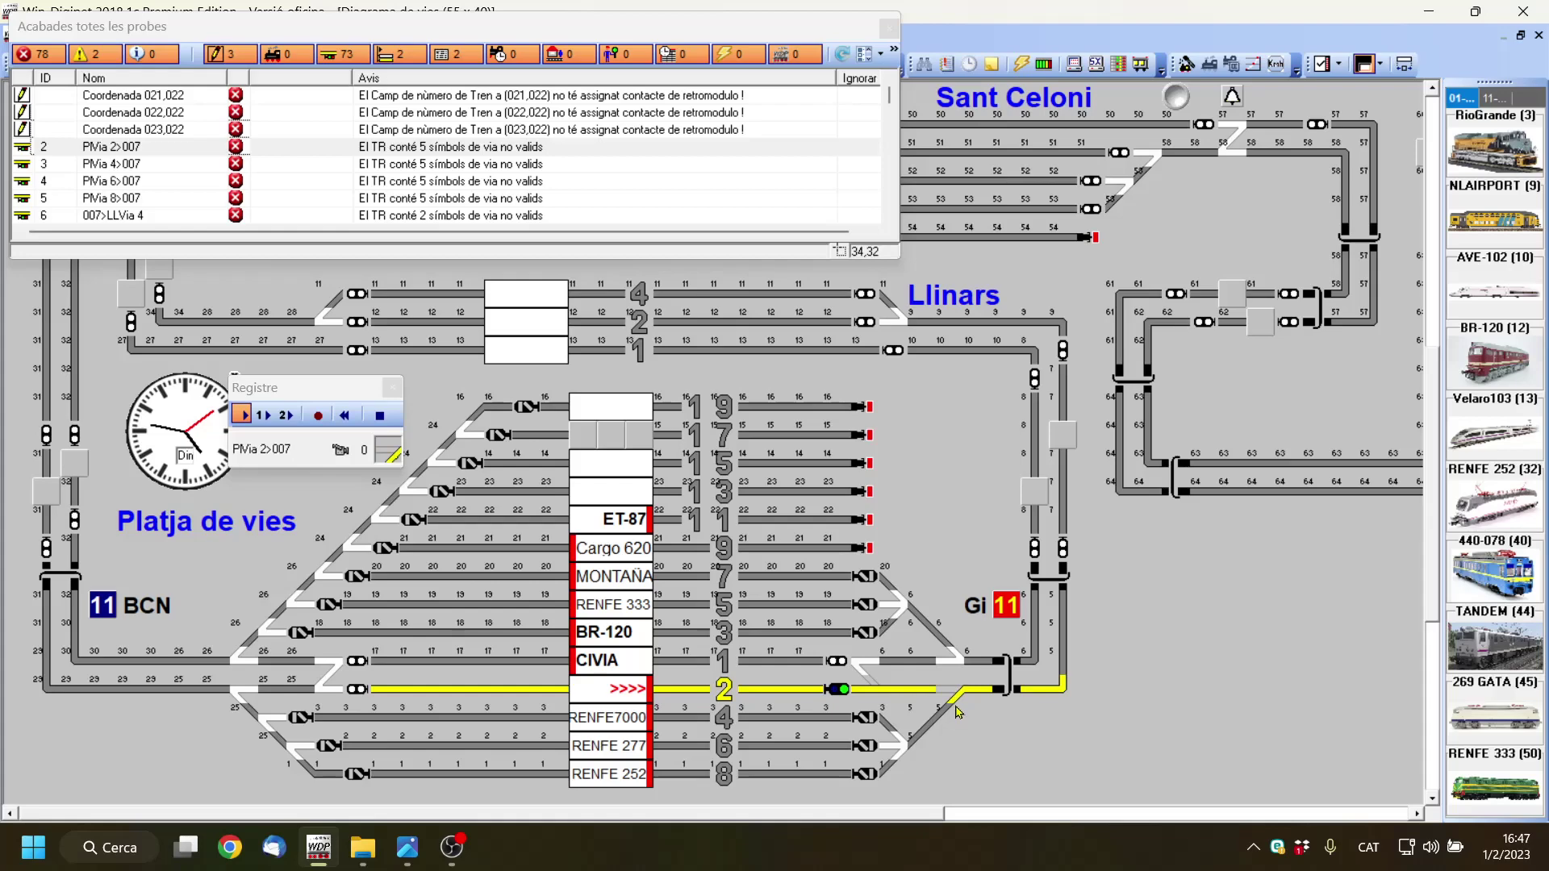
pyautogui.click(958, 699)
pyautogui.click(958, 694)
pyautogui.click(958, 699)
pyautogui.click(878, 695)
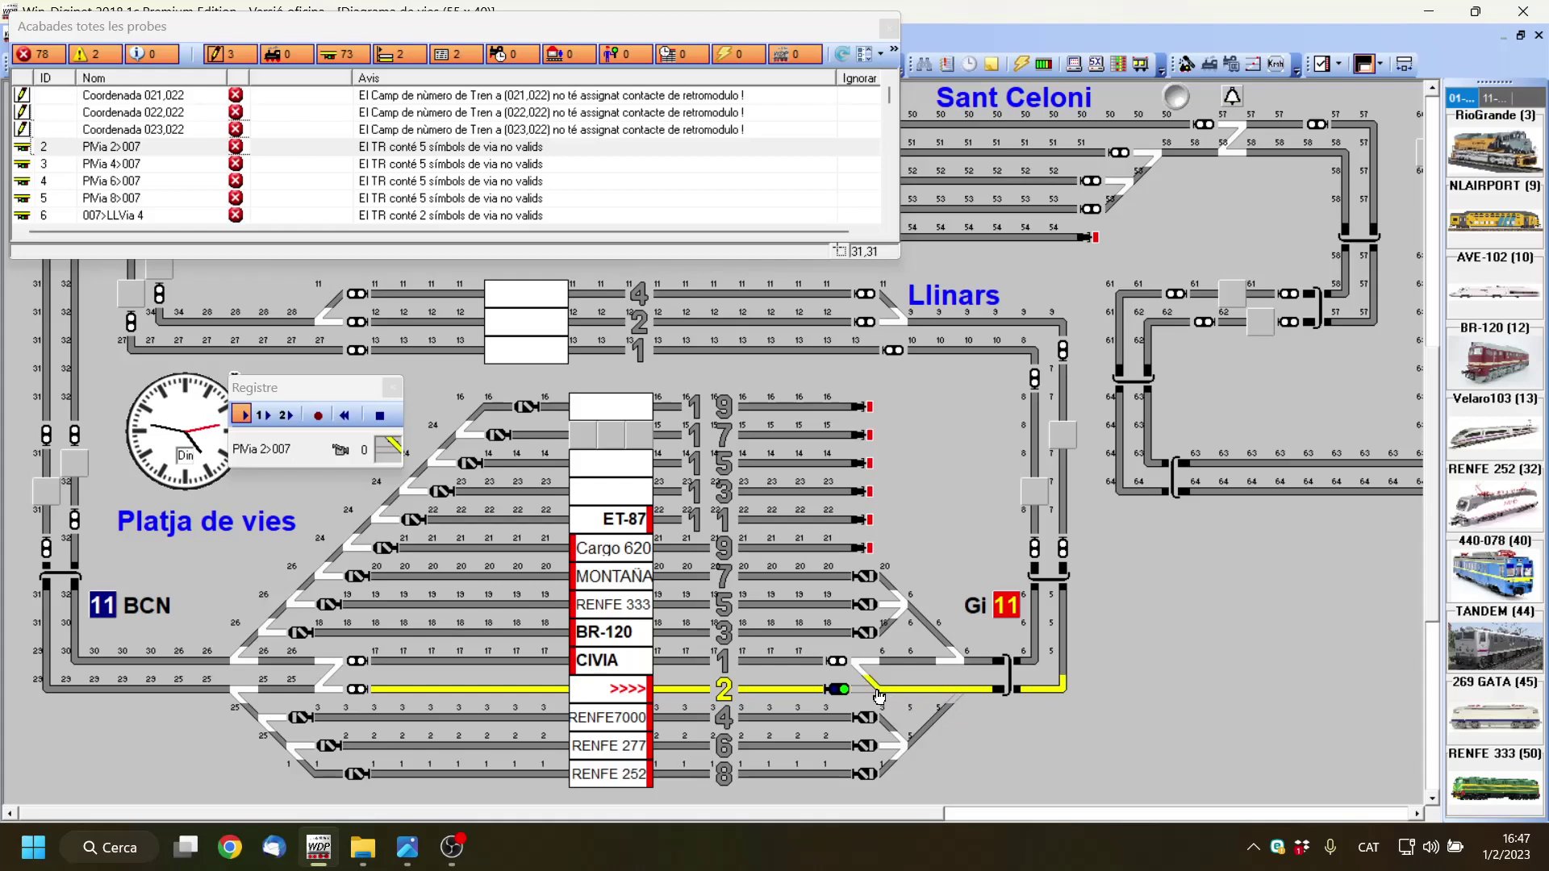
pyautogui.click(878, 695)
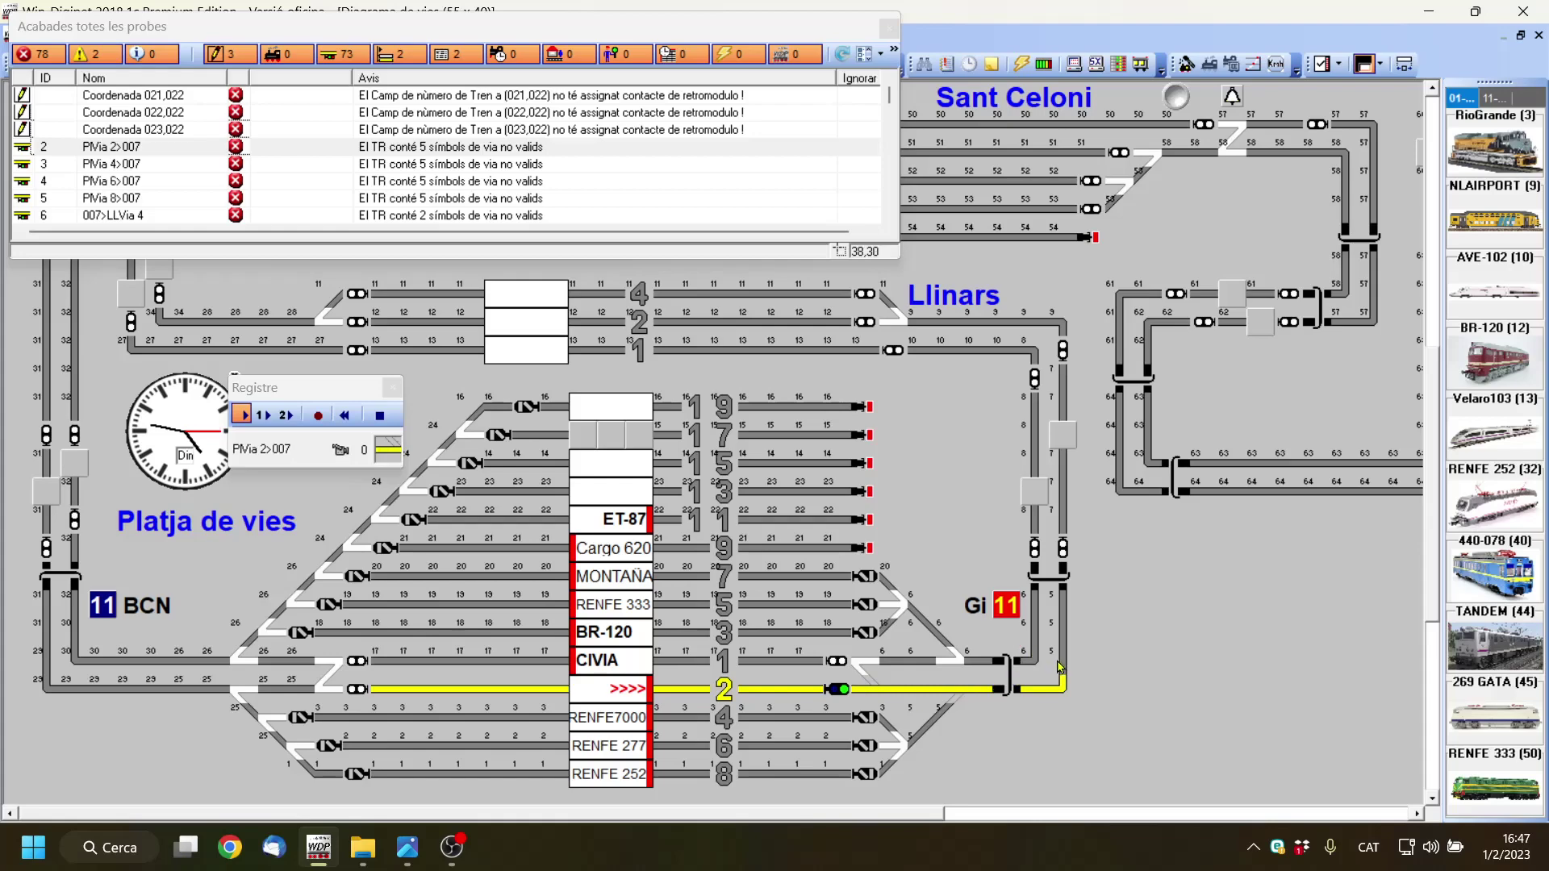
# Extend the route up the vertical track to the signal before Llinars, with the intermediate signal red and the train number field pointing up.
pyautogui.moveTo(1071, 666); pyautogui.dragTo(1061, 533)
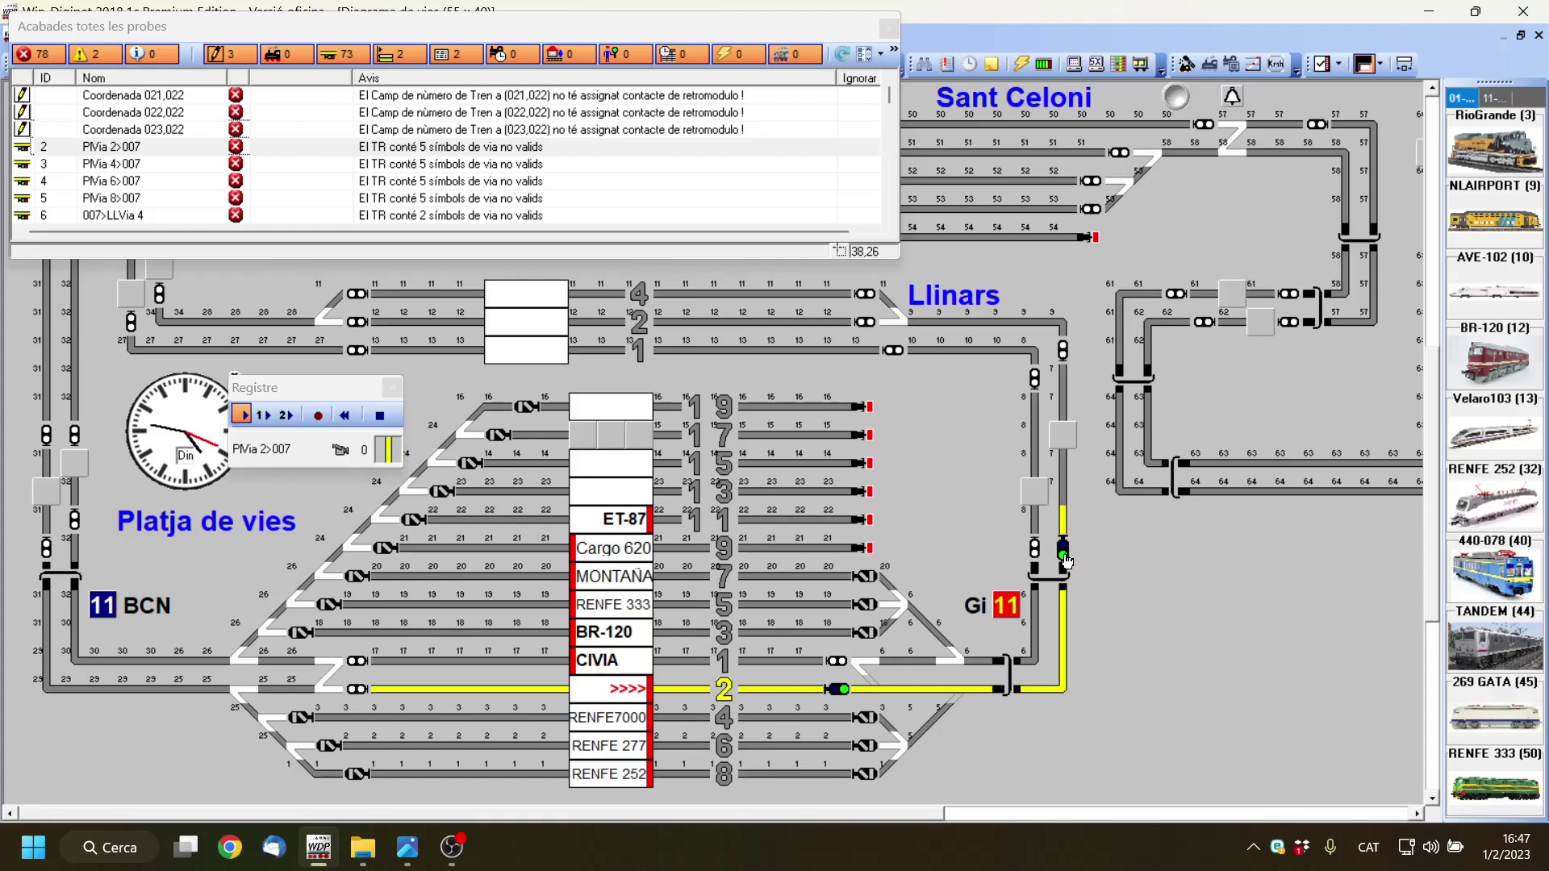
pyautogui.click(1065, 556)
pyautogui.click(1065, 498)
pyautogui.click(1064, 471)
pyautogui.click(1063, 440)
pyautogui.click(1067, 417)
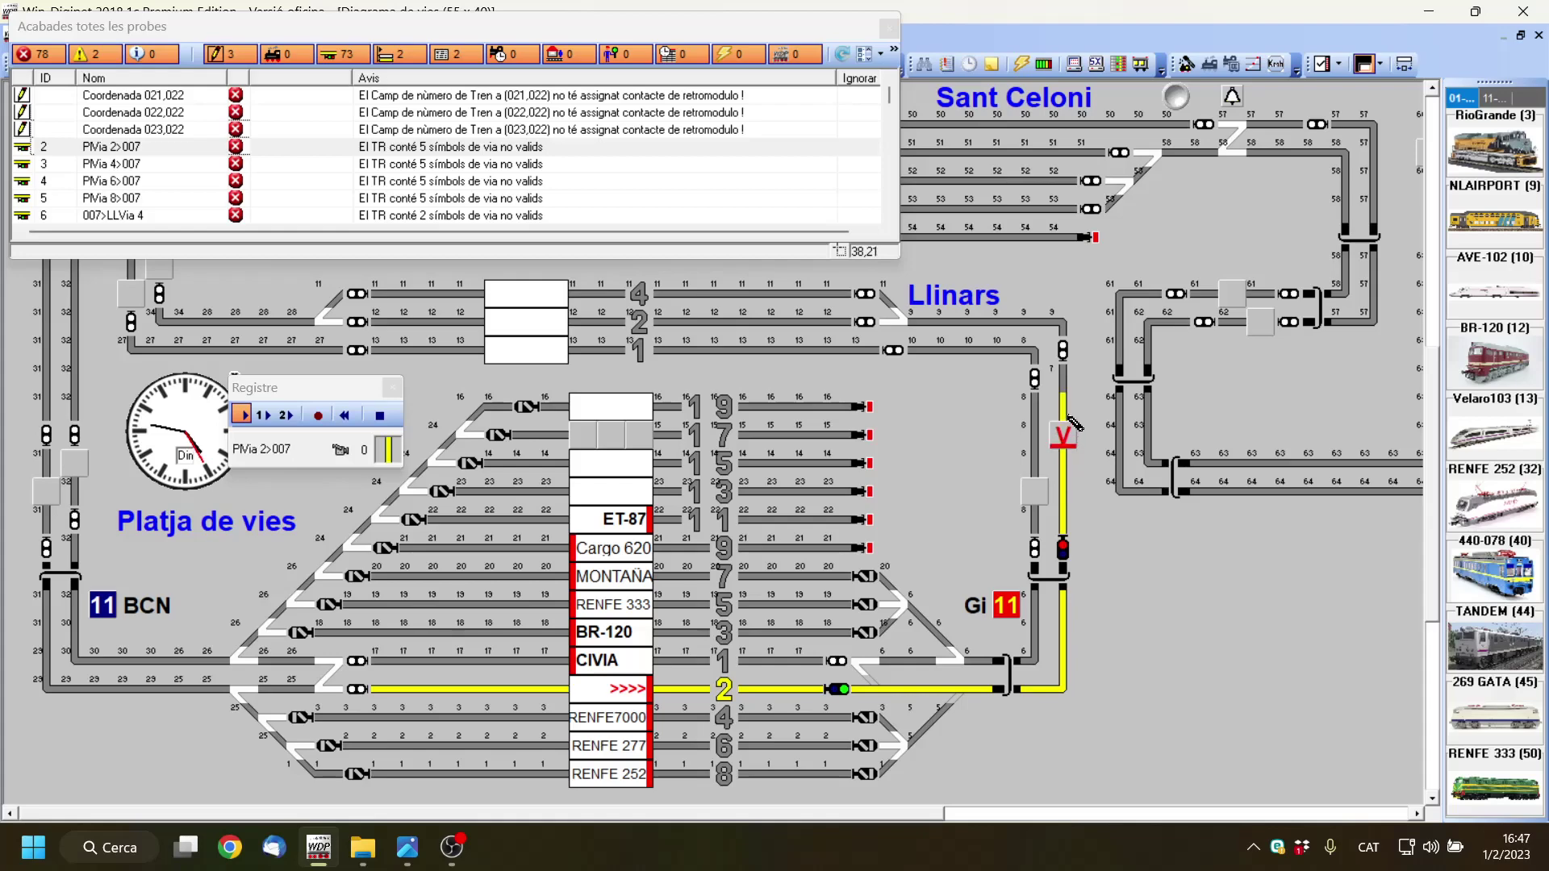
pyautogui.click(1066, 387)
pyautogui.click(1062, 360)
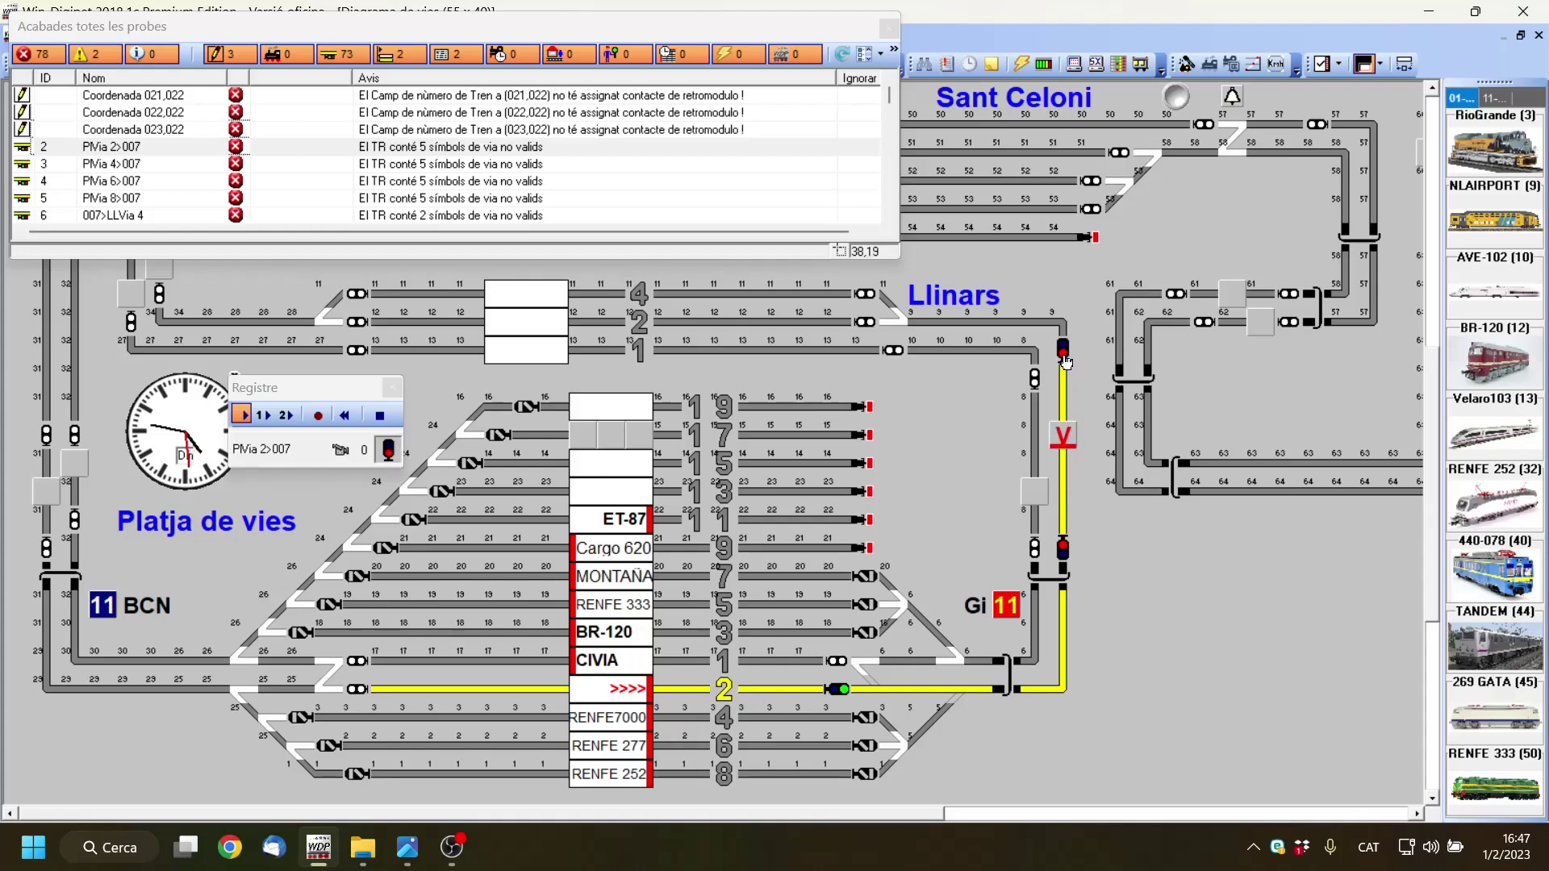
pyautogui.click(1068, 446)
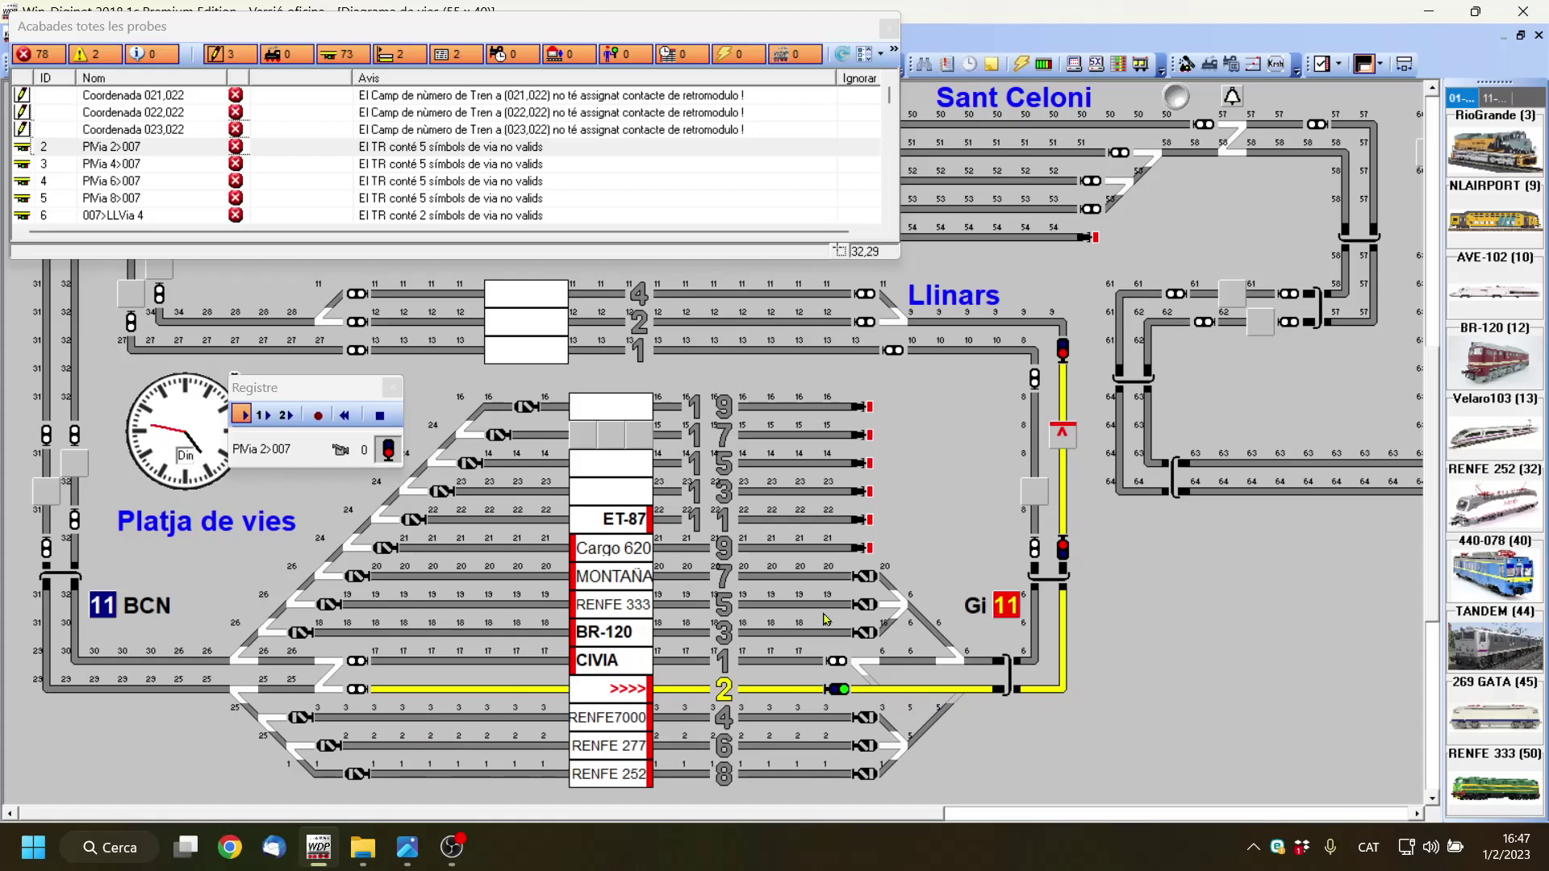
# Save the redrawn route PlVia 2>007, answering No to the question about its contacts and switching and release conditions.
pyautogui.click(317, 416)
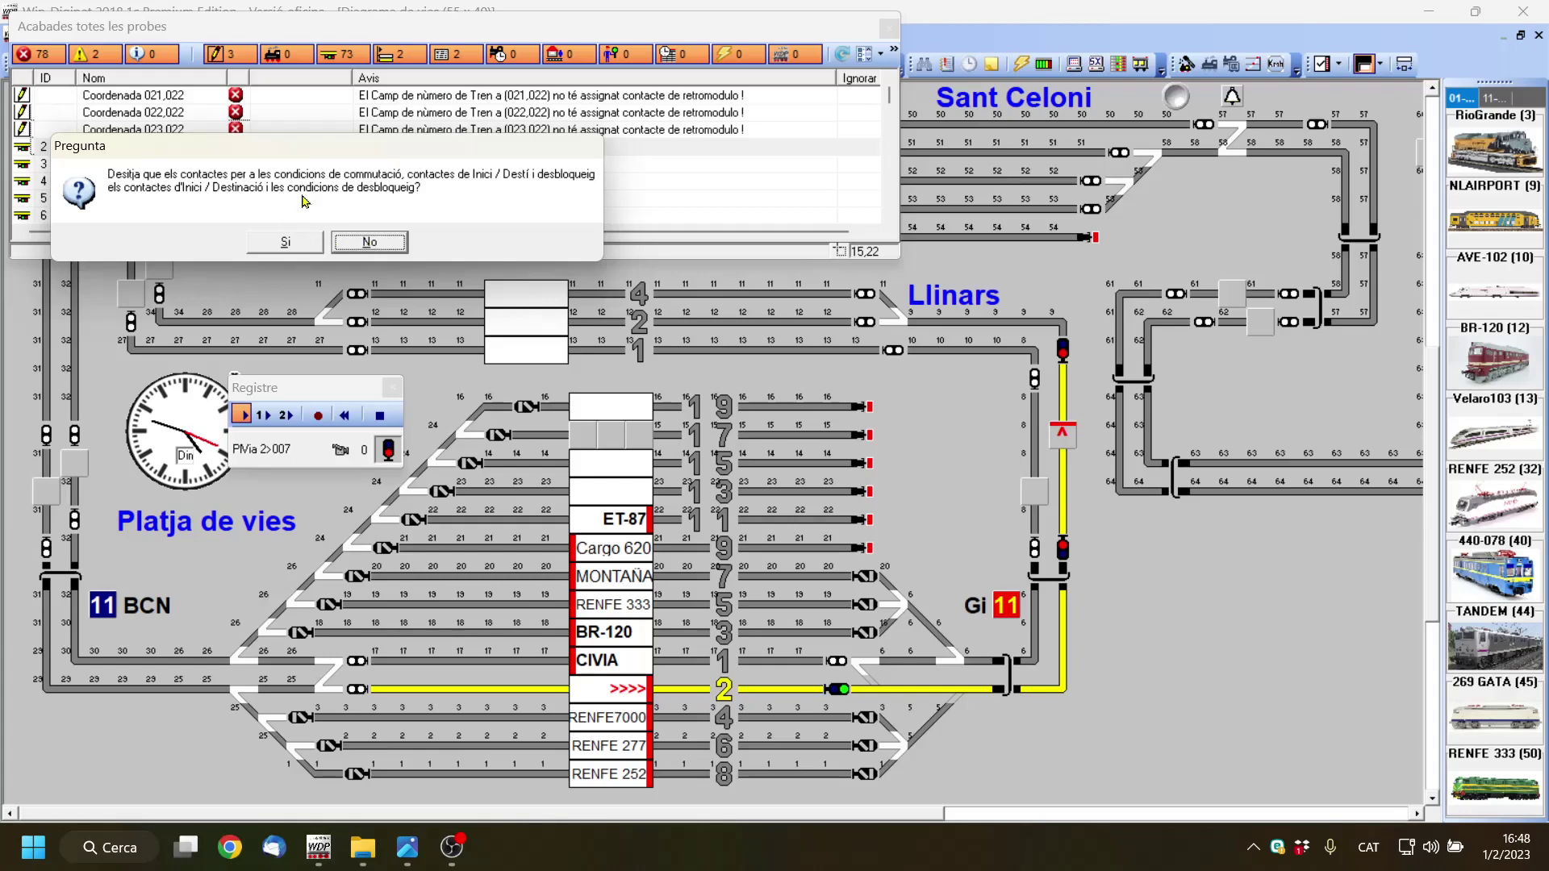
pyautogui.click(371, 242)
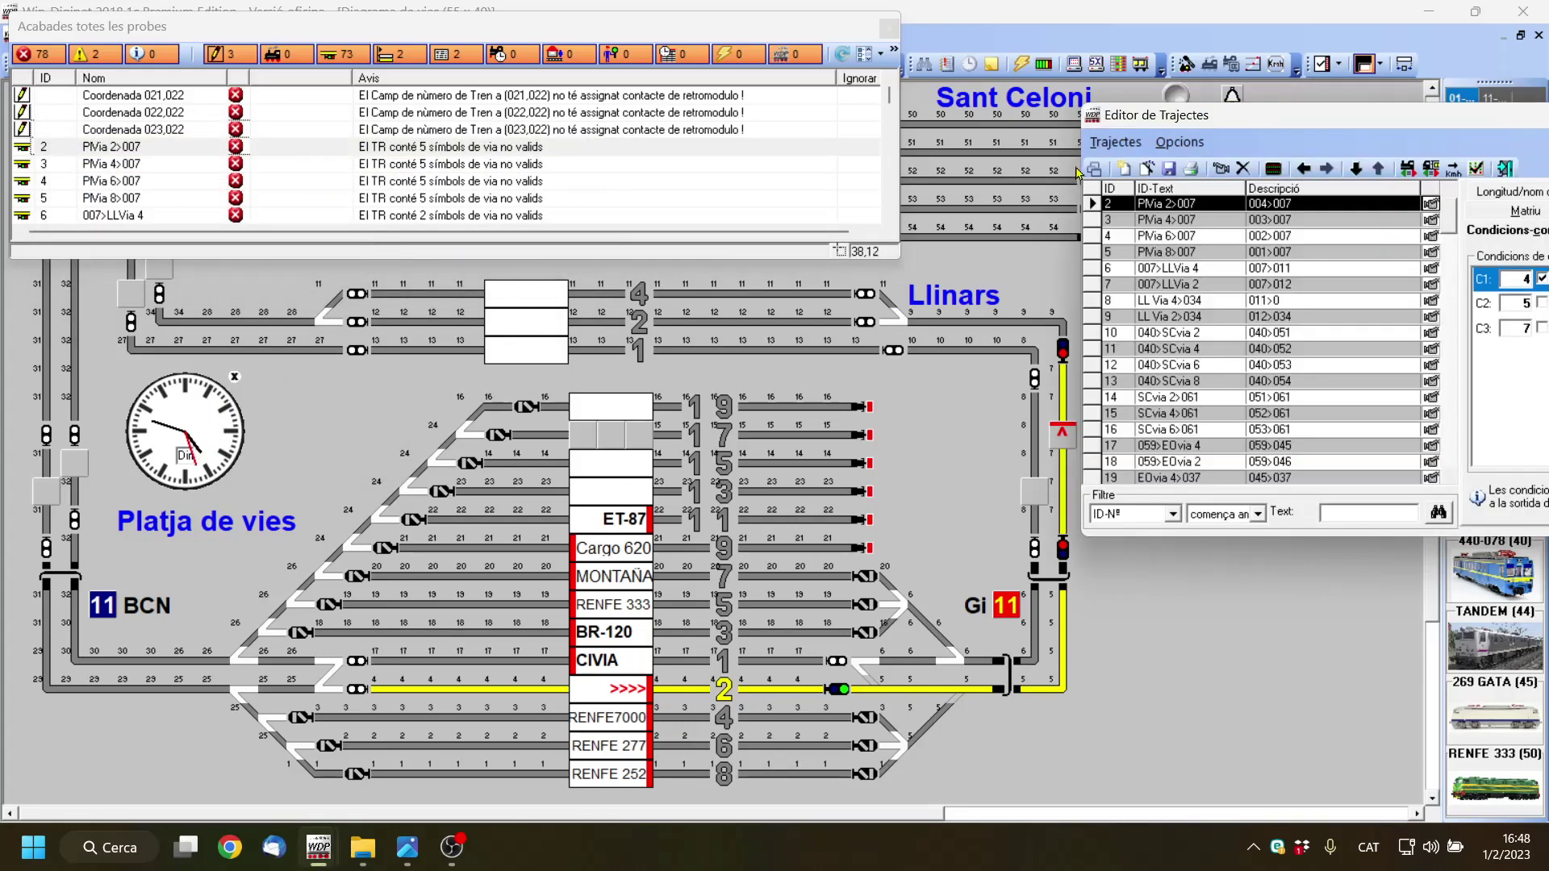
pyautogui.moveTo(1336, 120); pyautogui.dragTo(1152, 75)
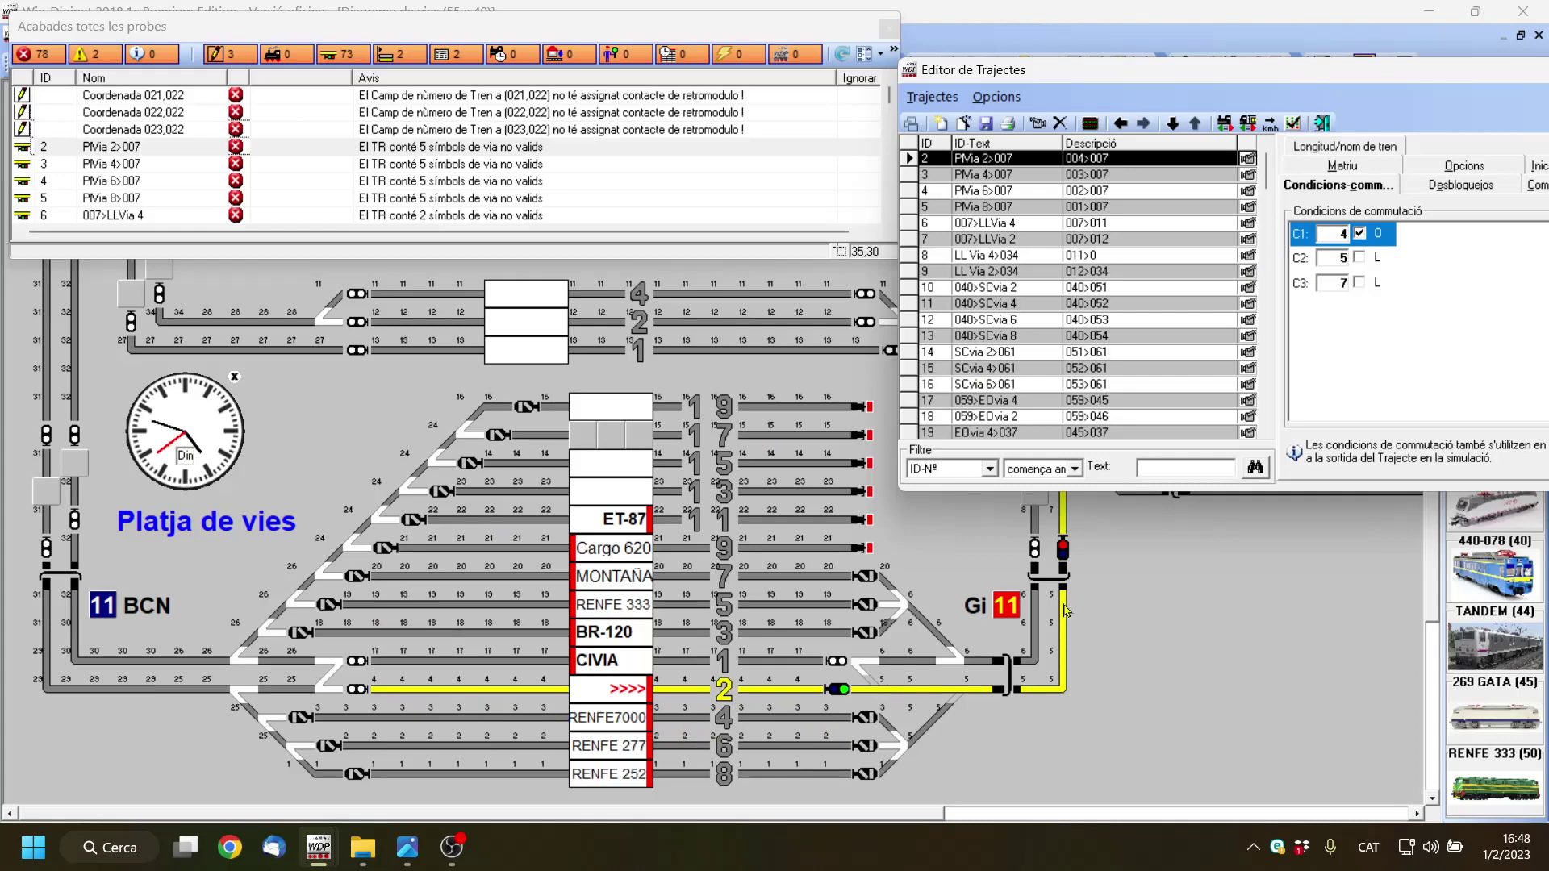
pyautogui.moveTo(1133, 71); pyautogui.dragTo(1324, 63)
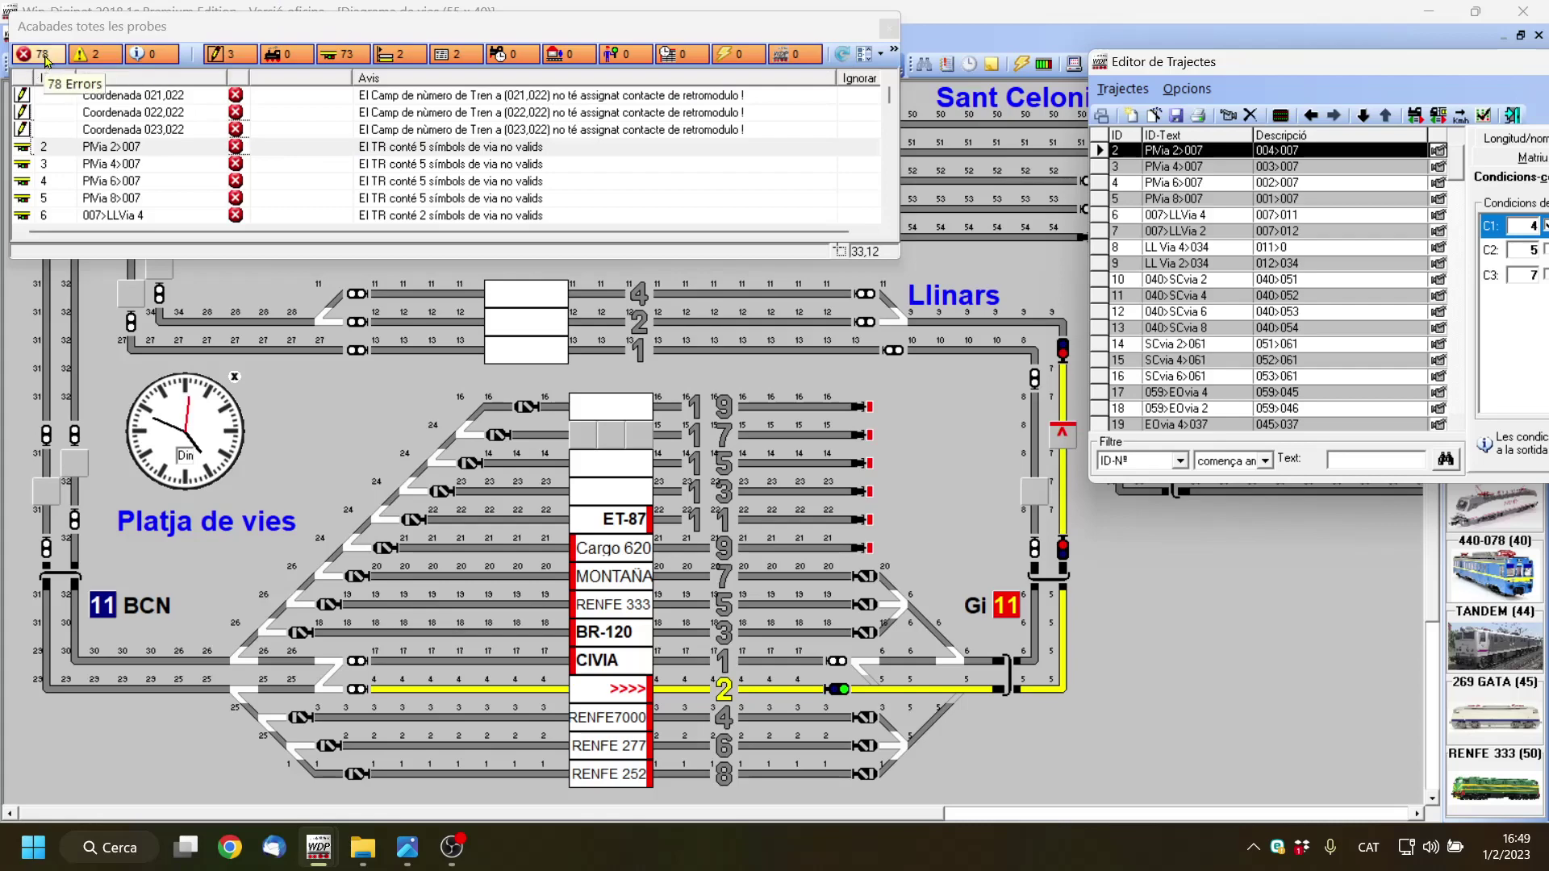
# Rerun the project checks and display route PlVia 4>007 from its error entry.
pyautogui.click(843, 55)
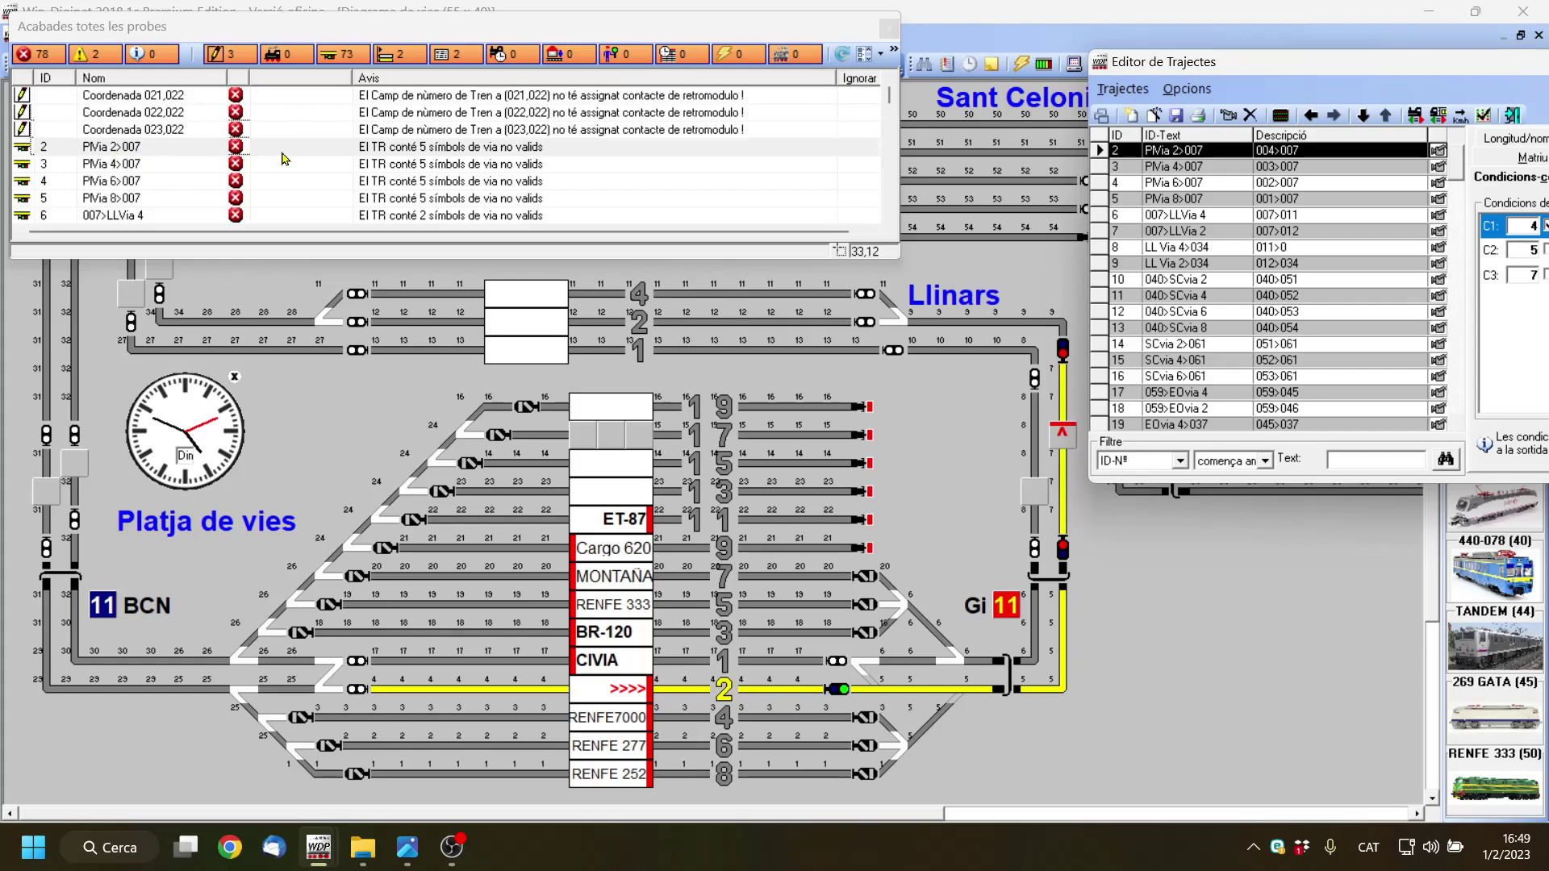
pyautogui.click(842, 56)
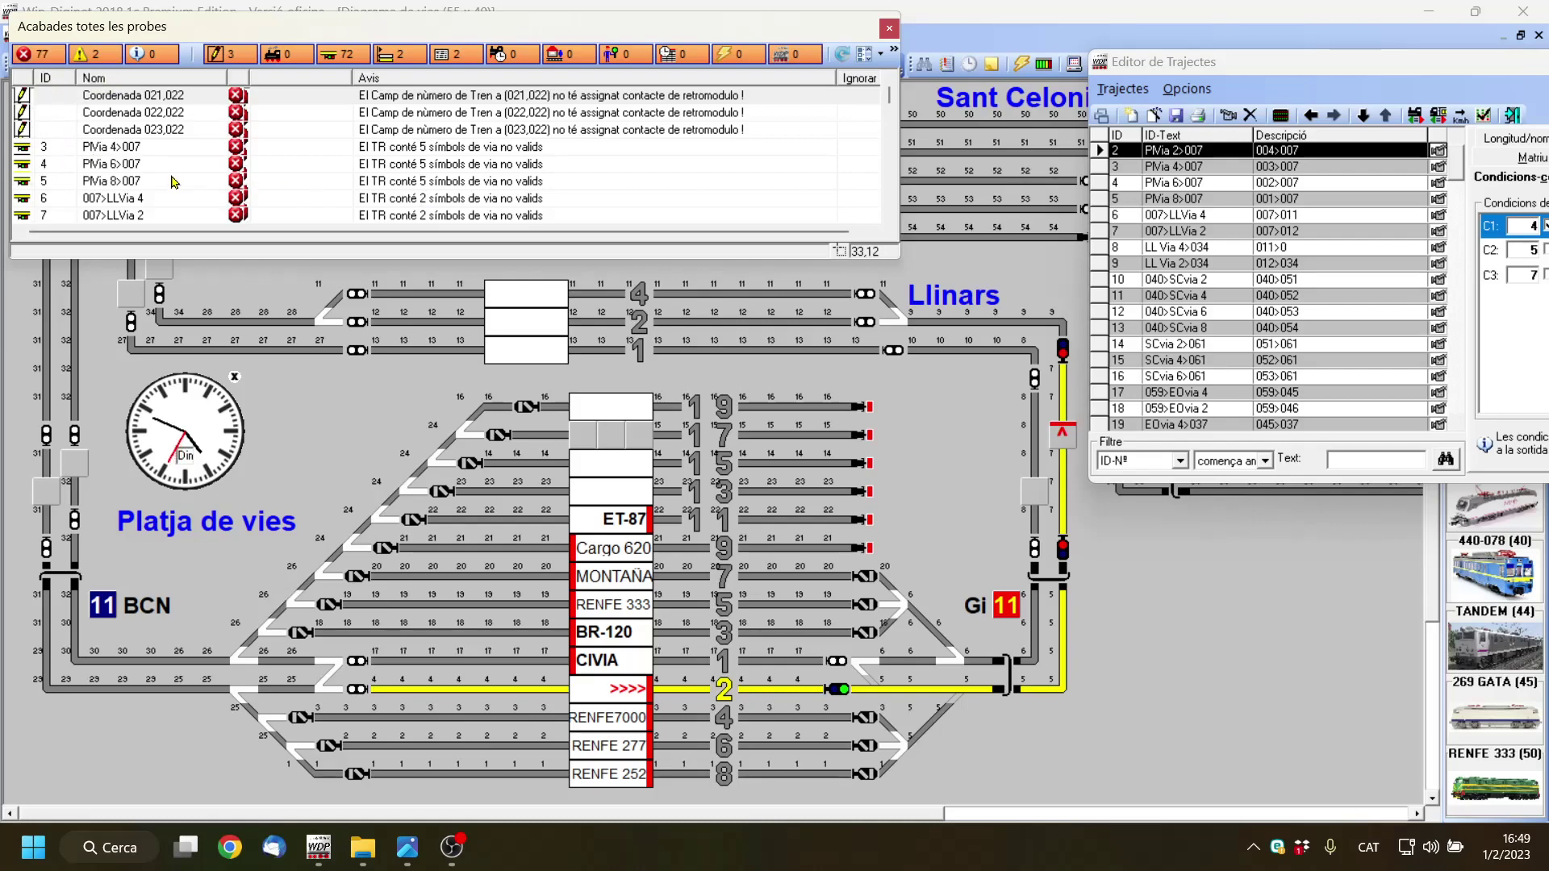
pyautogui.click(90, 154)
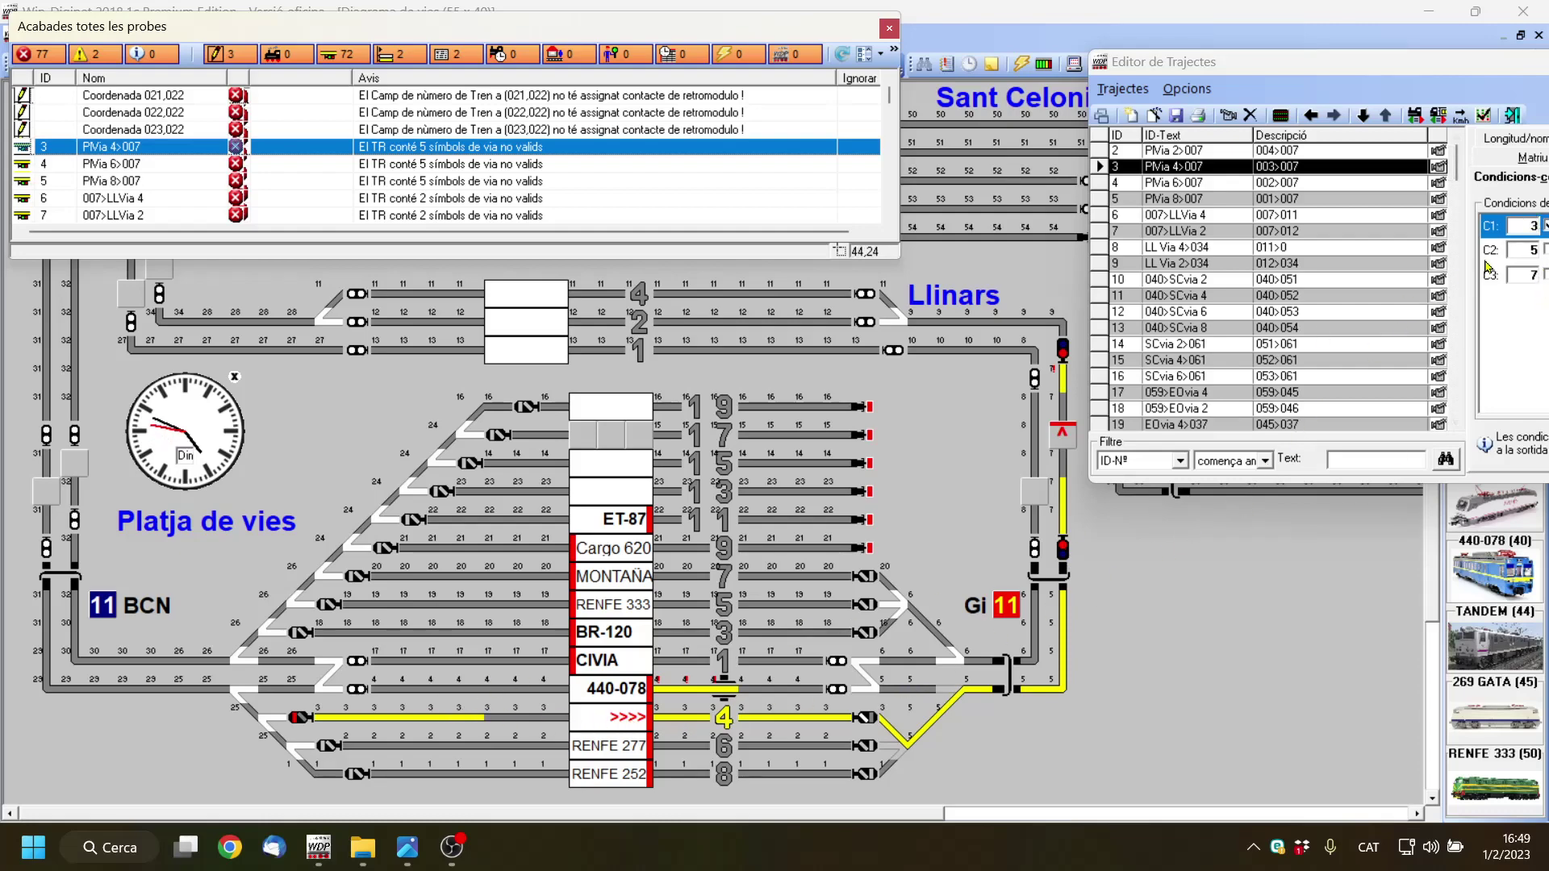
# Redraw route PlVia 4>007 from track 4's entry signal past Gi to the signal before Llinars, with the intermediate signal red.
pyautogui.moveTo(1526, 276)
pyautogui.click(1228, 120)
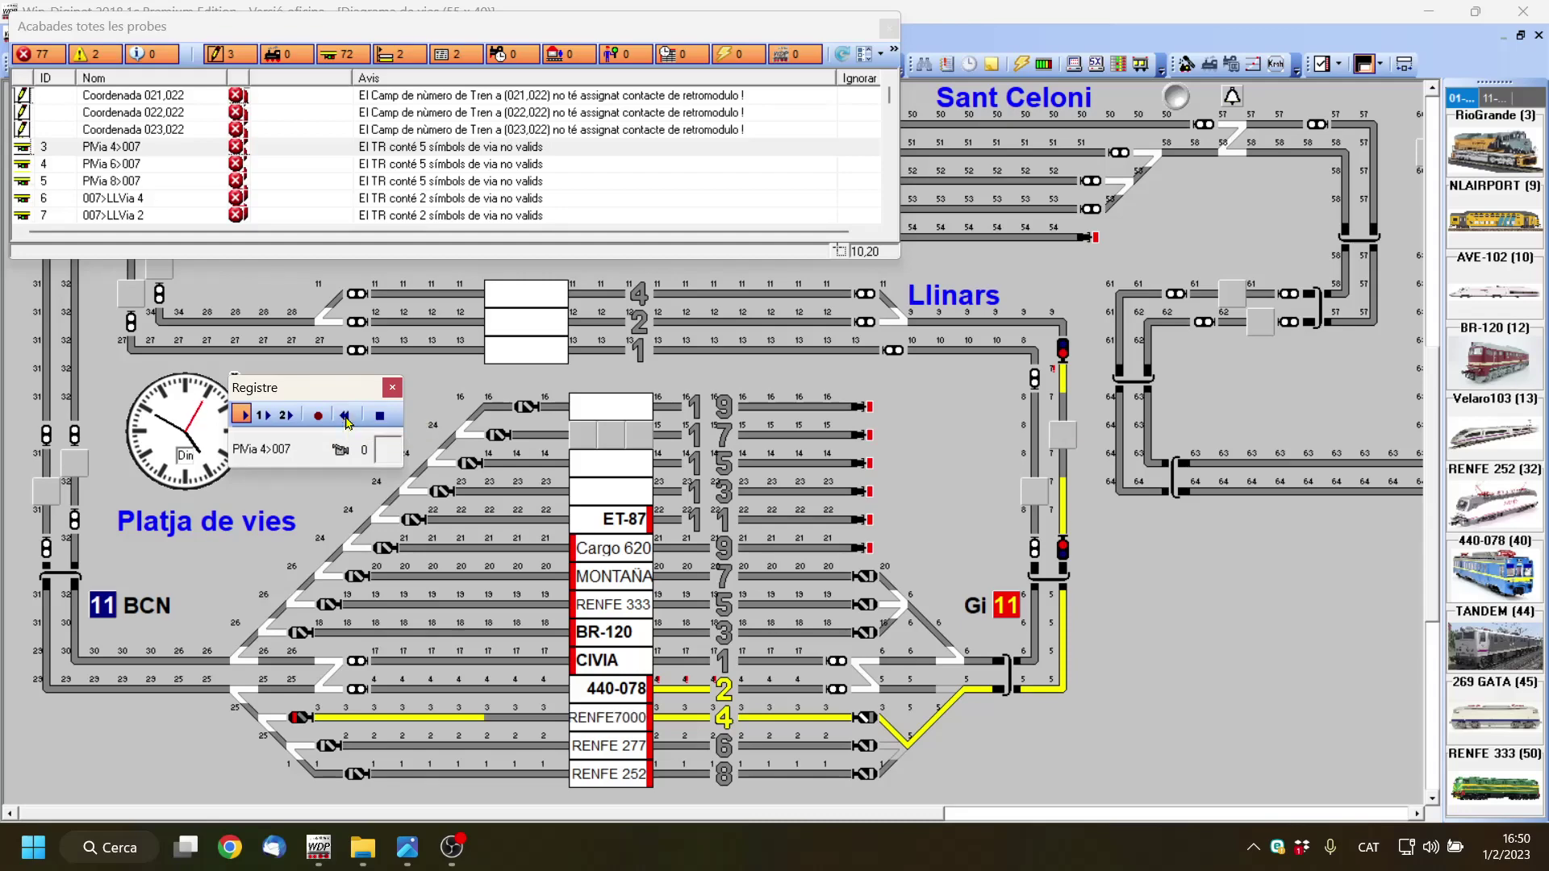
pyautogui.click(329, 724)
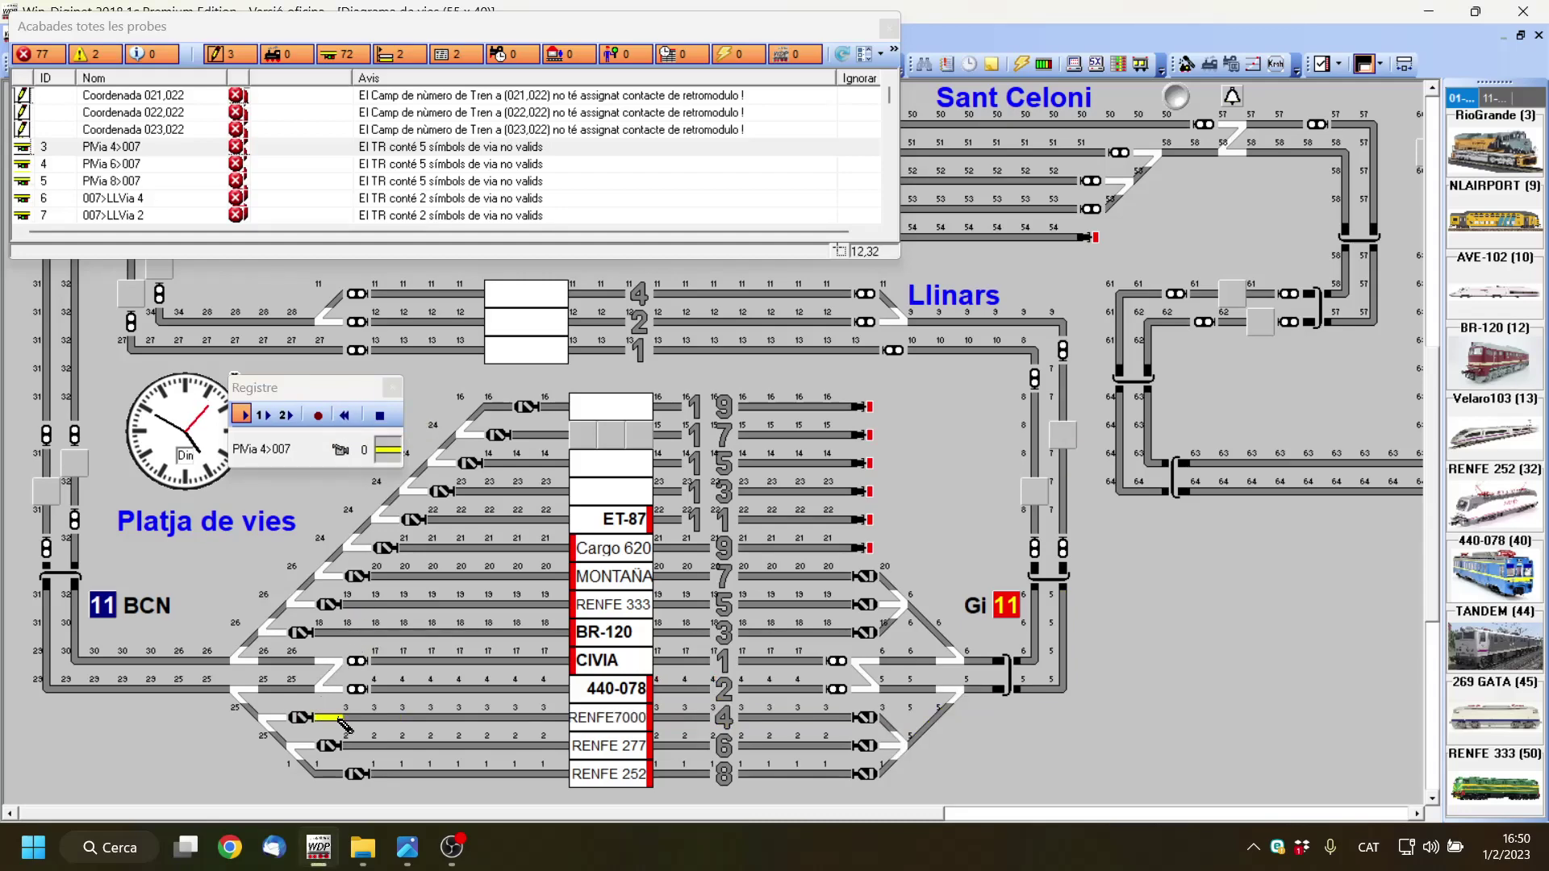
pyautogui.click(595, 718)
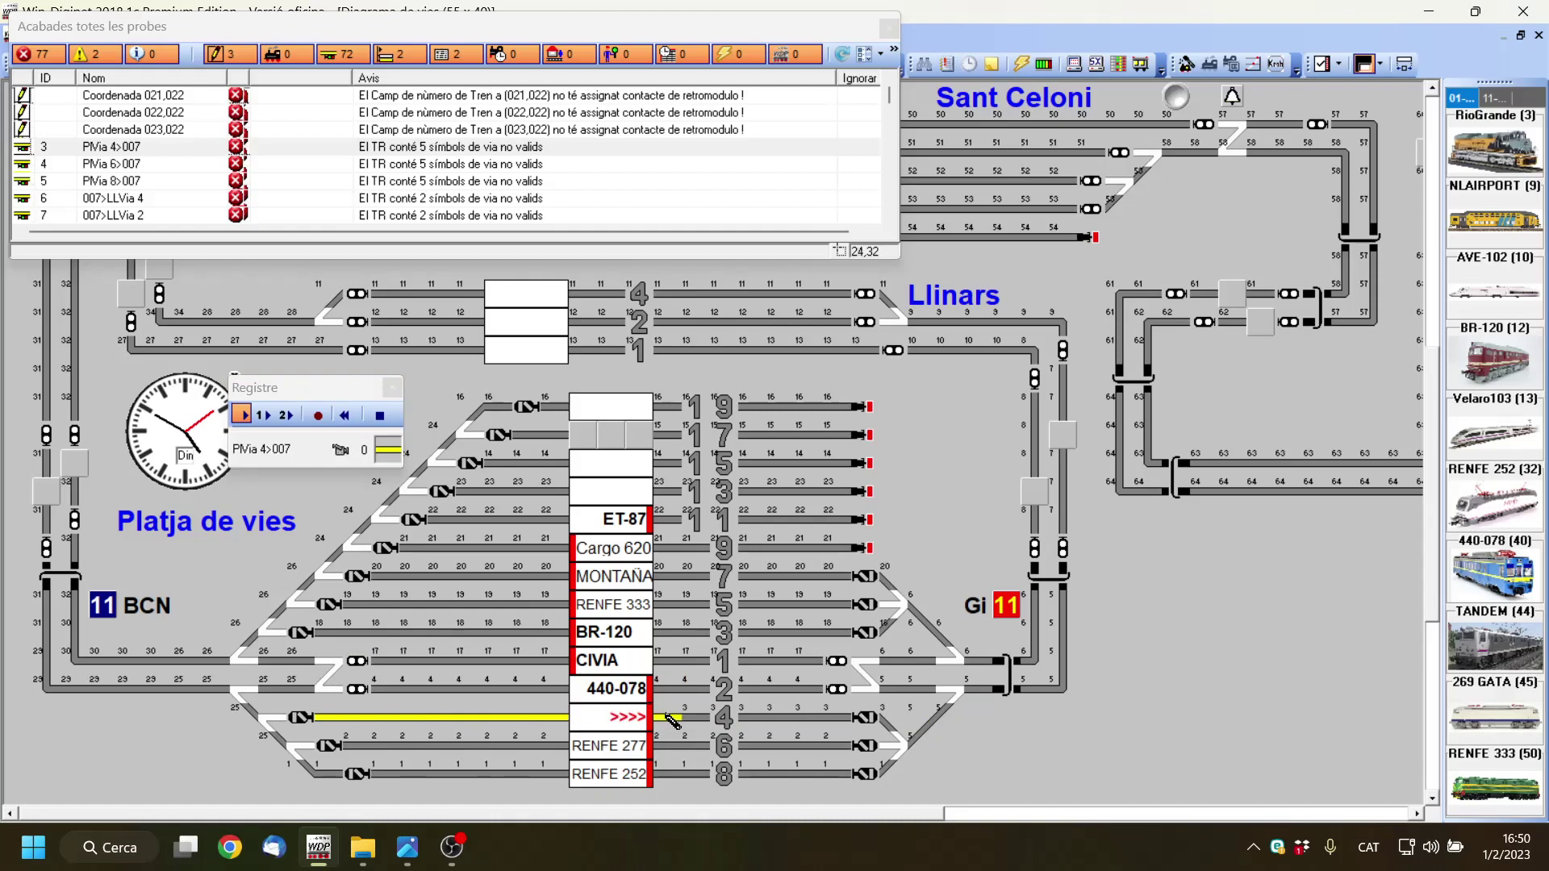
pyautogui.moveTo(720, 723)
pyautogui.mouseDown()
pyautogui.moveTo(885, 716)
pyautogui.moveTo(911, 748)
pyautogui.mouseUp()
pyautogui.click(904, 751)
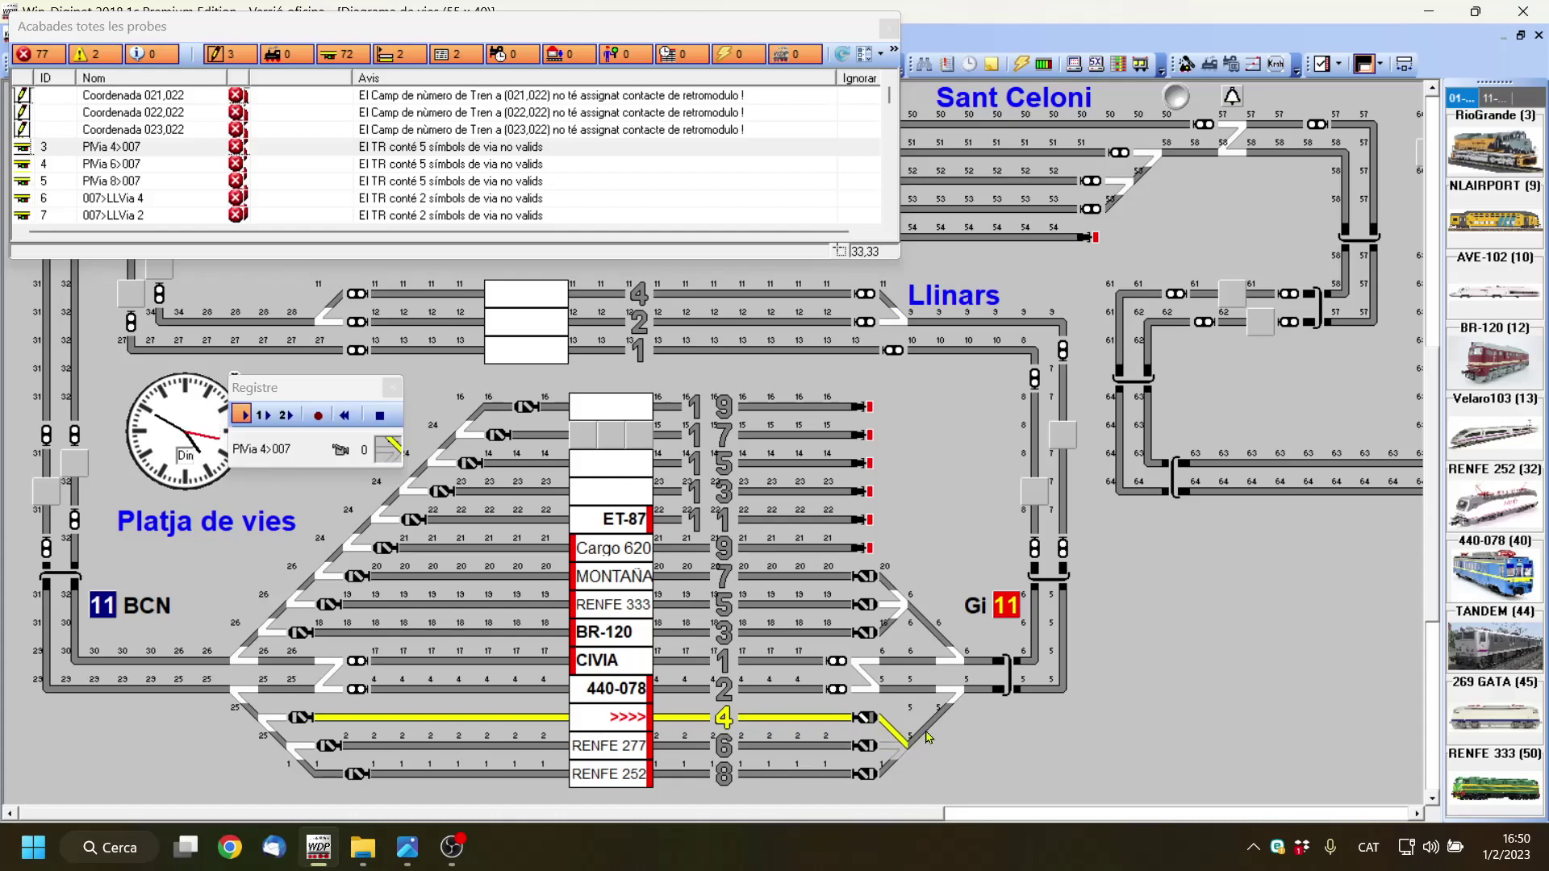
pyautogui.moveTo(929, 744)
pyautogui.mouseDown()
pyautogui.moveTo(914, 743)
pyautogui.moveTo(956, 700)
pyautogui.moveTo(1065, 703)
pyautogui.moveTo(1064, 357)
pyautogui.mouseUp()
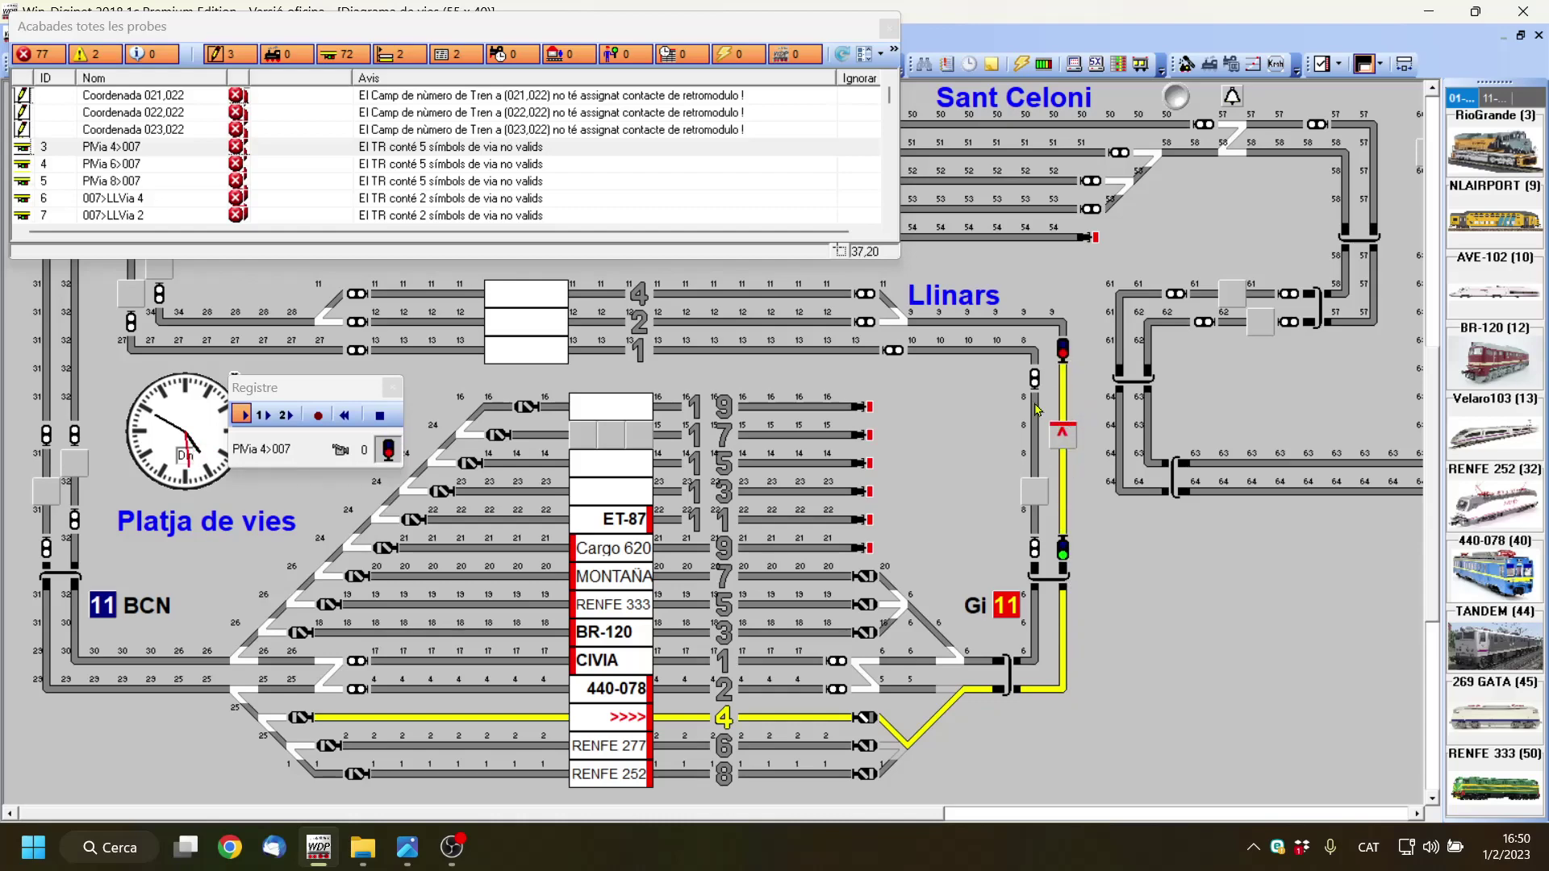
pyautogui.click(1062, 564)
# Save the redrawn route PlVia 4>007, answering No to the question about its contacts and conditions, and rerun the project checks.
pyautogui.click(320, 417)
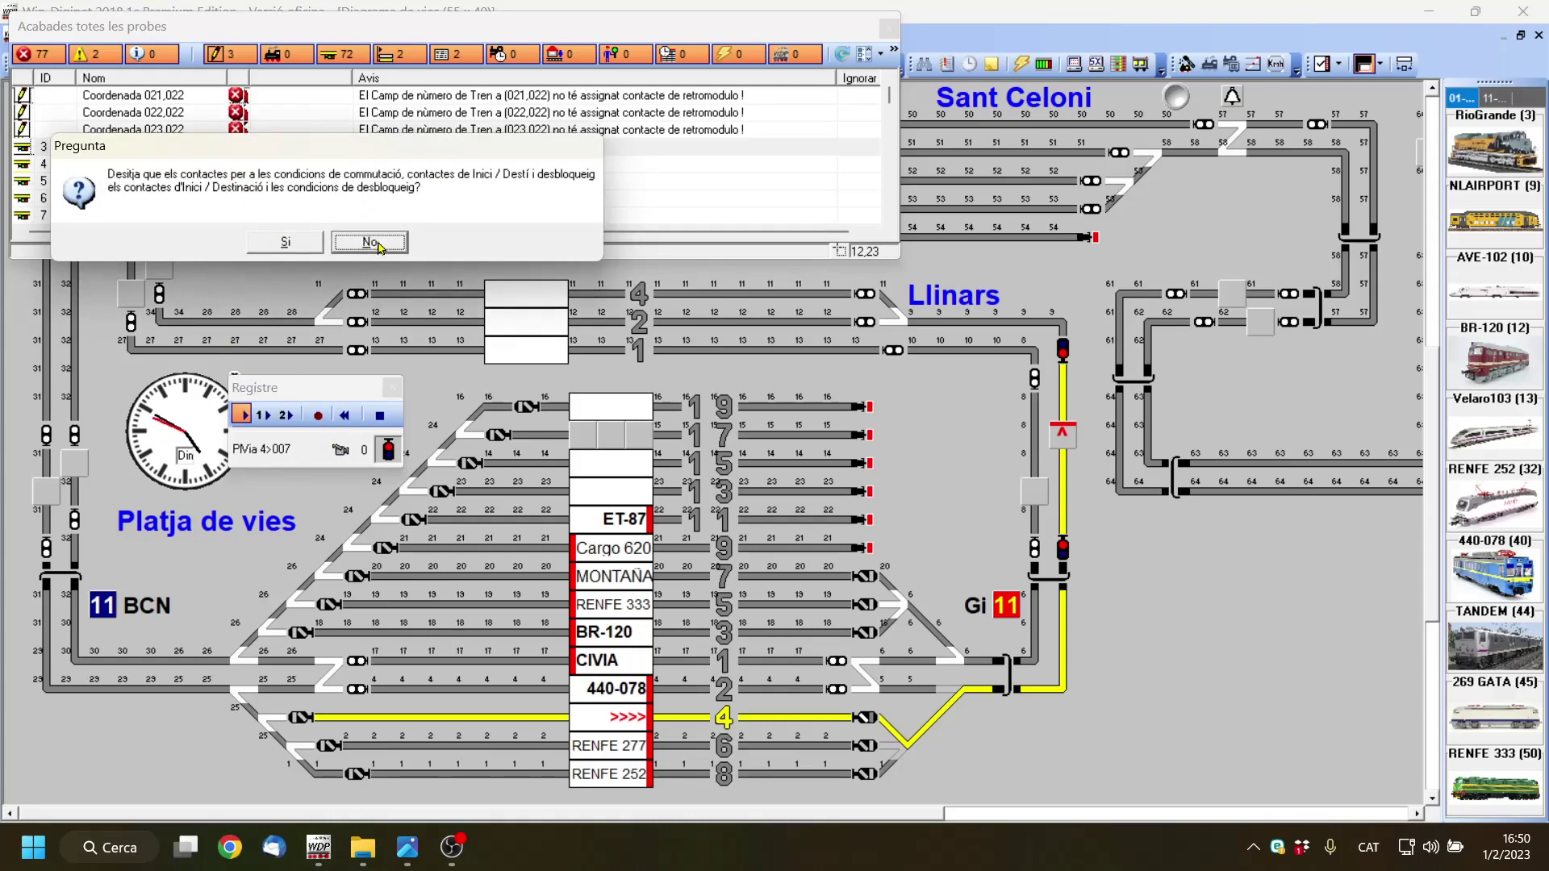
pyautogui.click(369, 242)
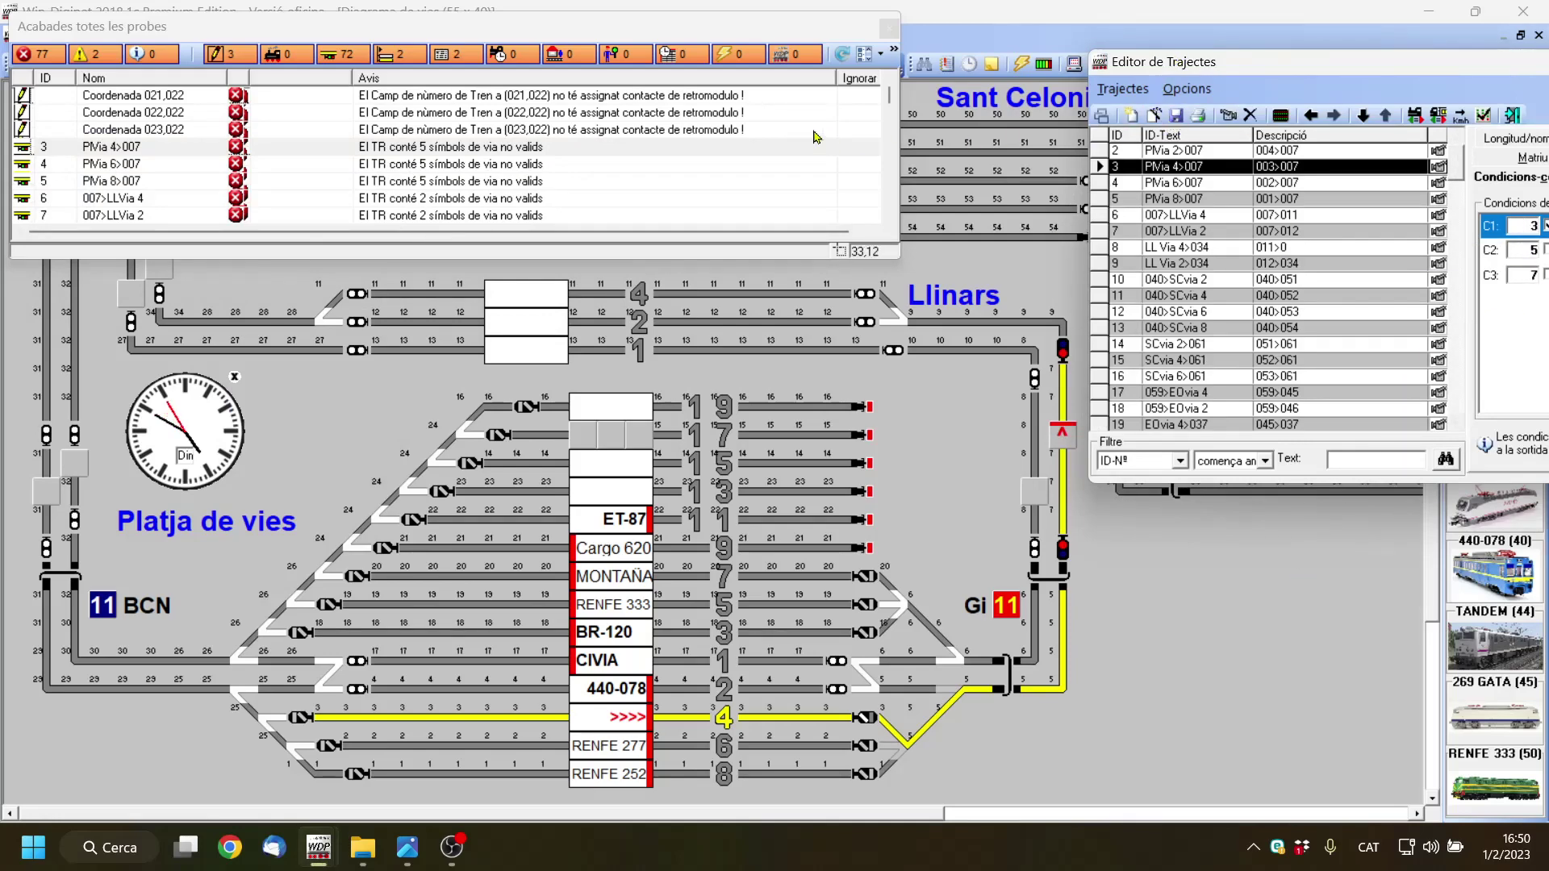
pyautogui.click(843, 57)
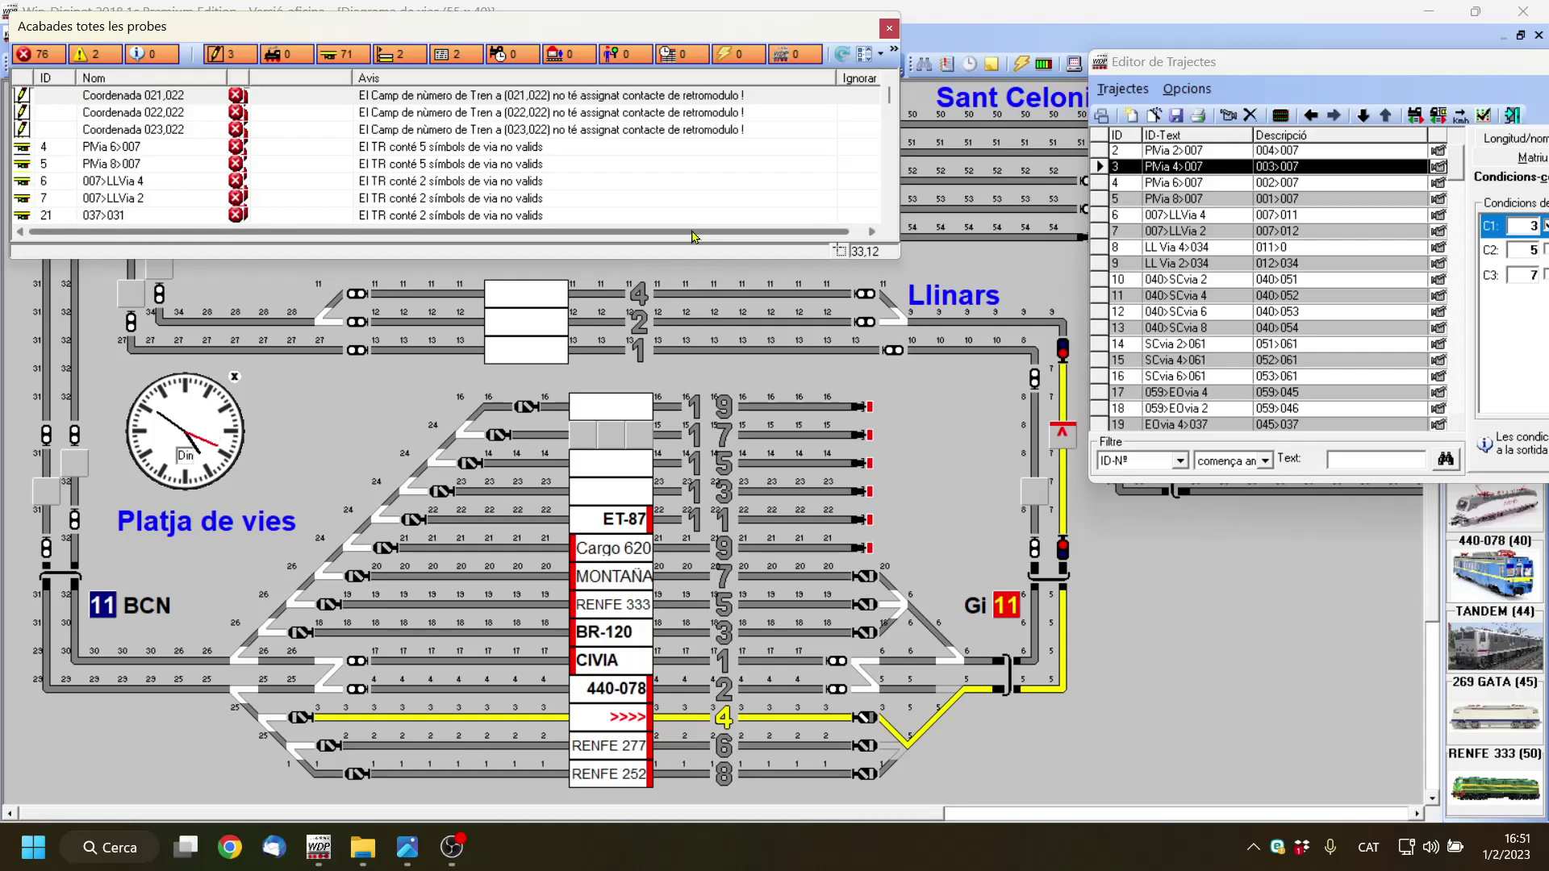
# Close the route editor and check results, and open the track diagram editor in feedback contact recording mode at Platja de vies.
pyautogui.moveTo(1234, 65); pyautogui.dragTo(845, 44)
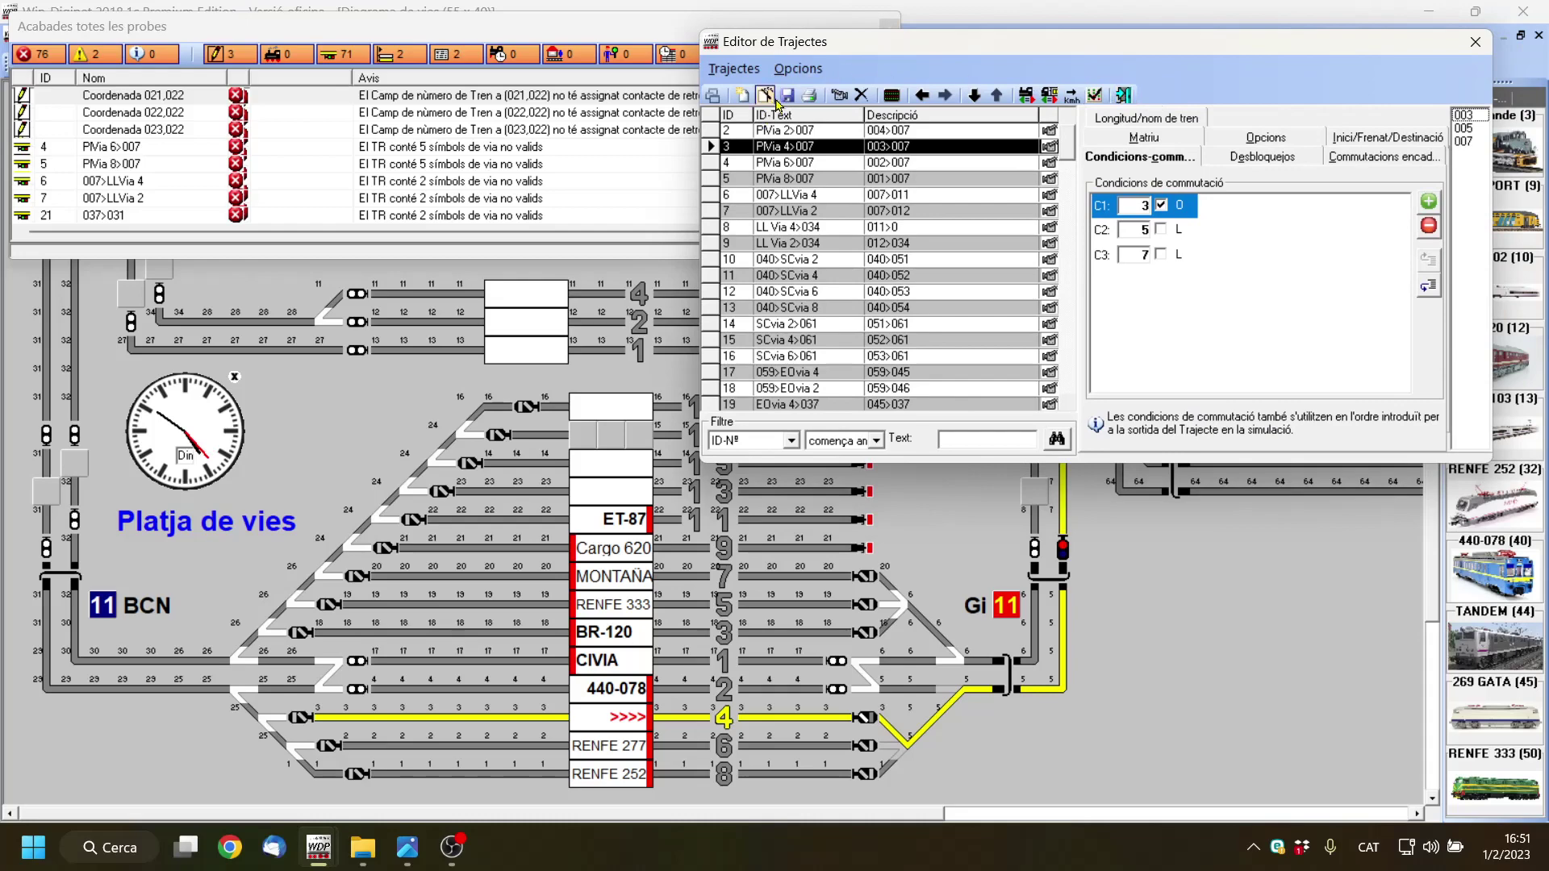
pyautogui.click(1124, 96)
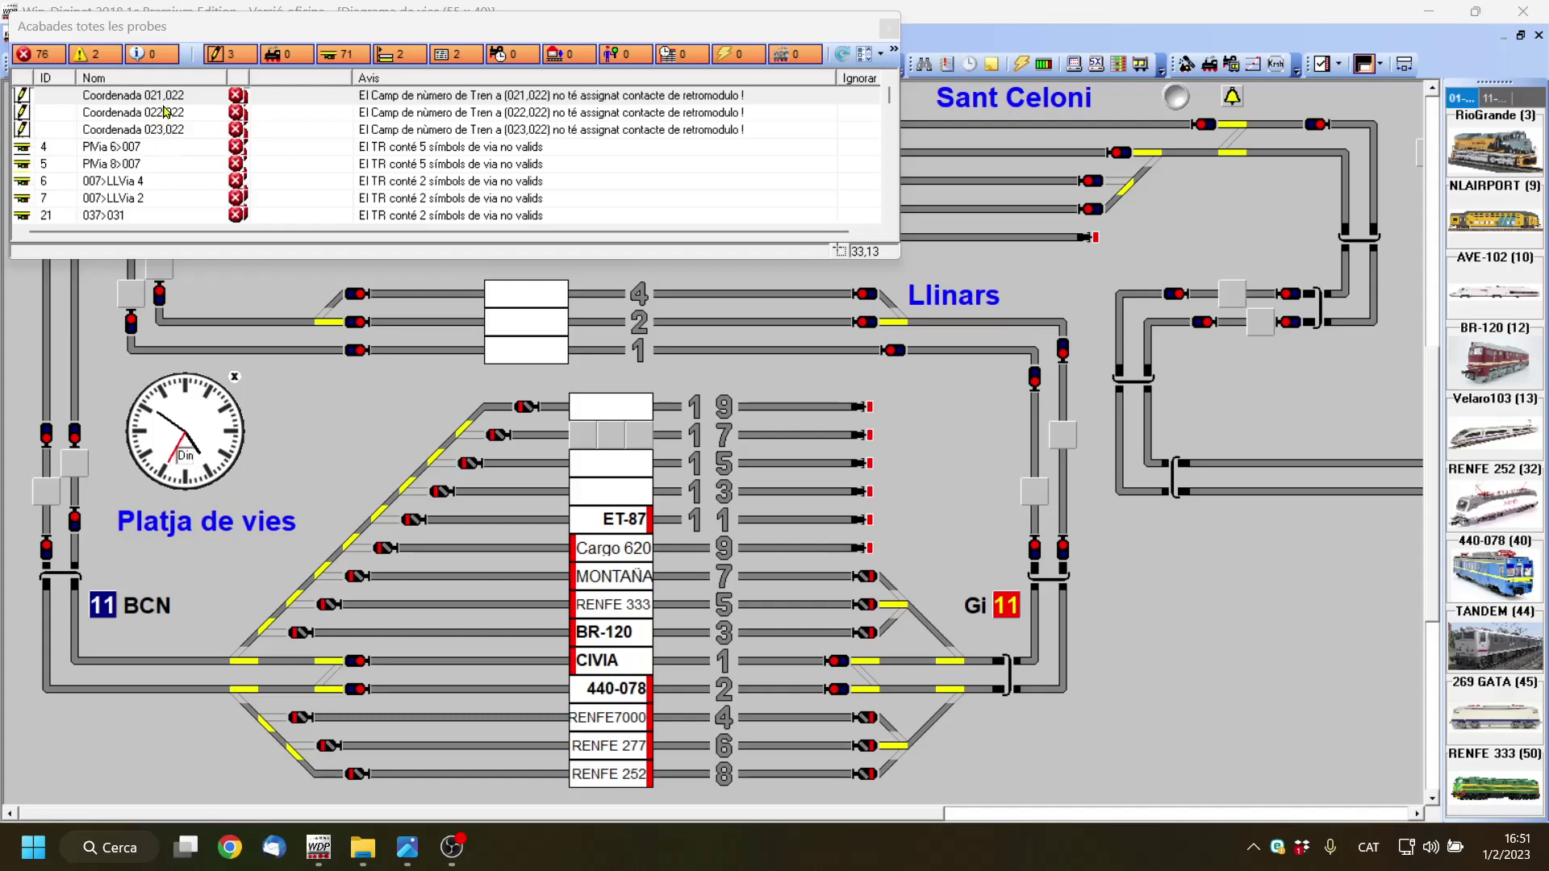
pyautogui.click(889, 31)
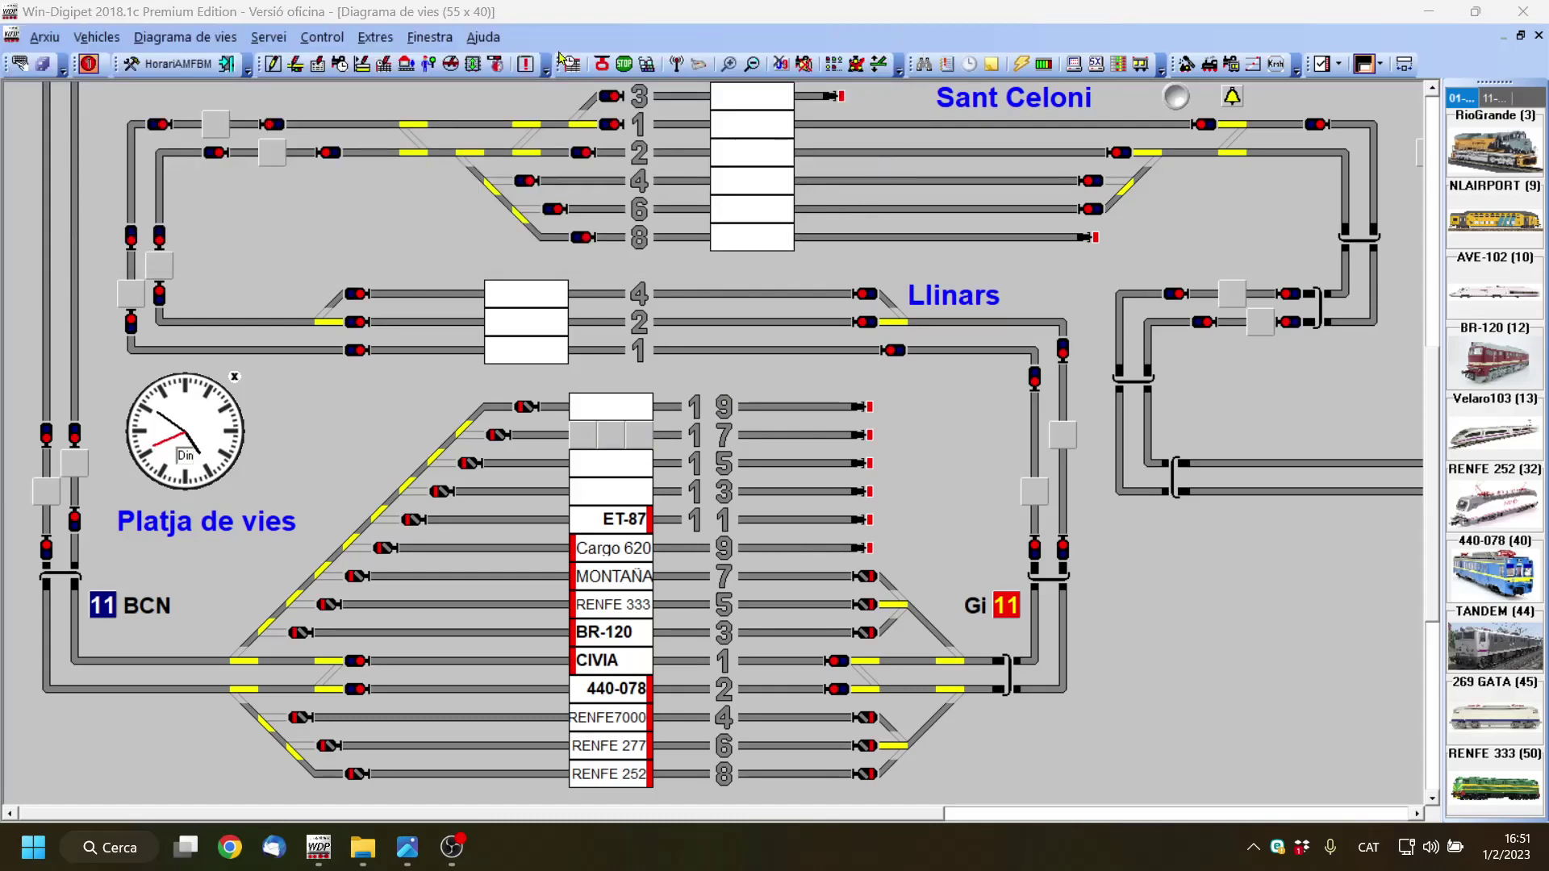
pyautogui.click(274, 65)
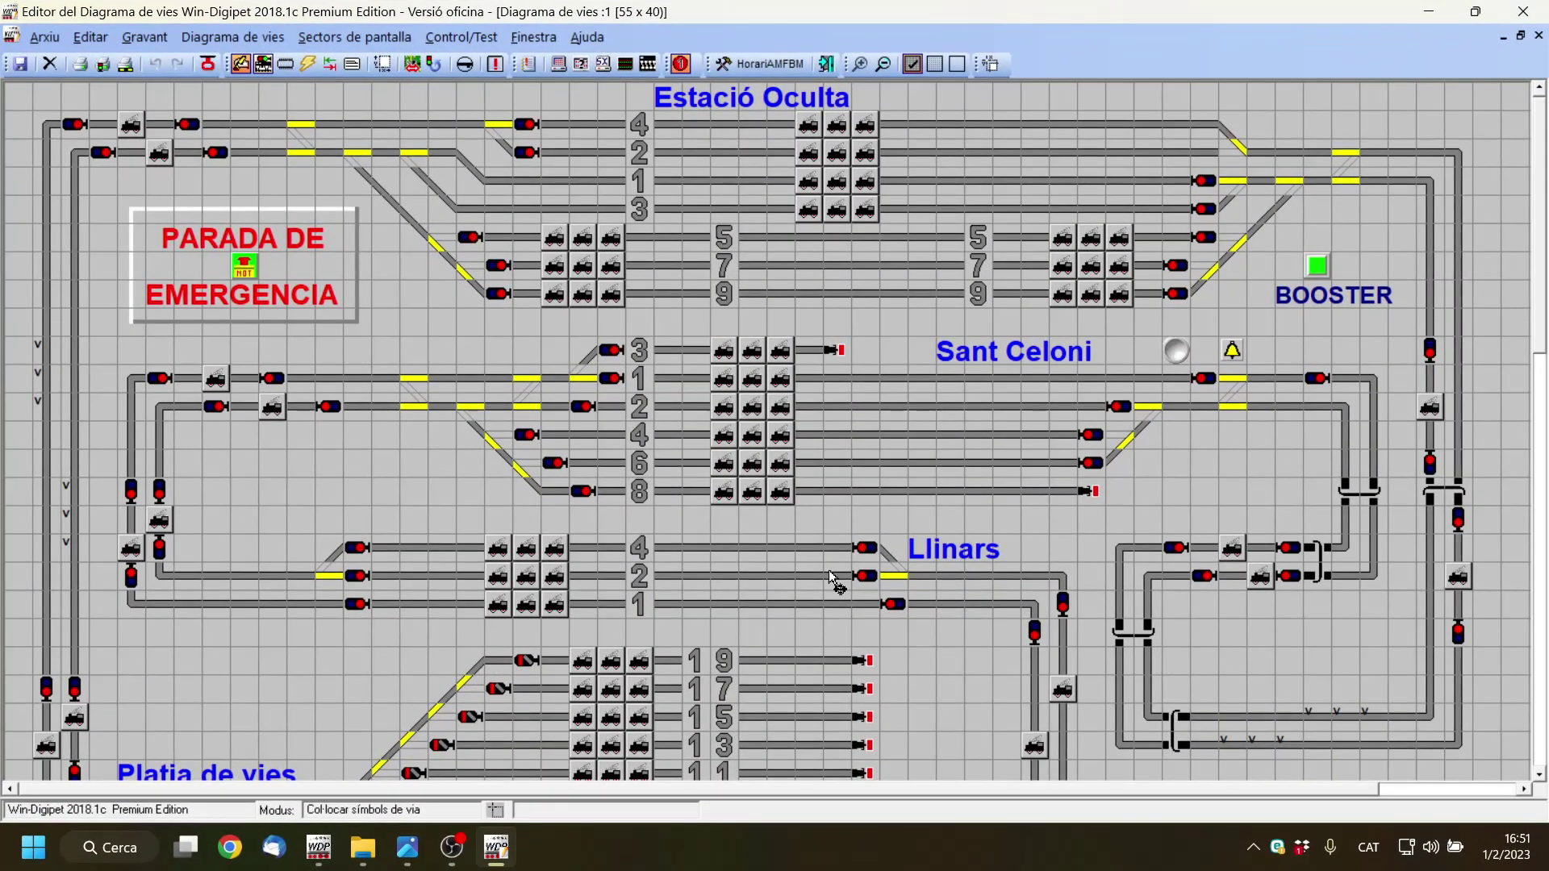
pyautogui.scroll(-3, 922, 647)
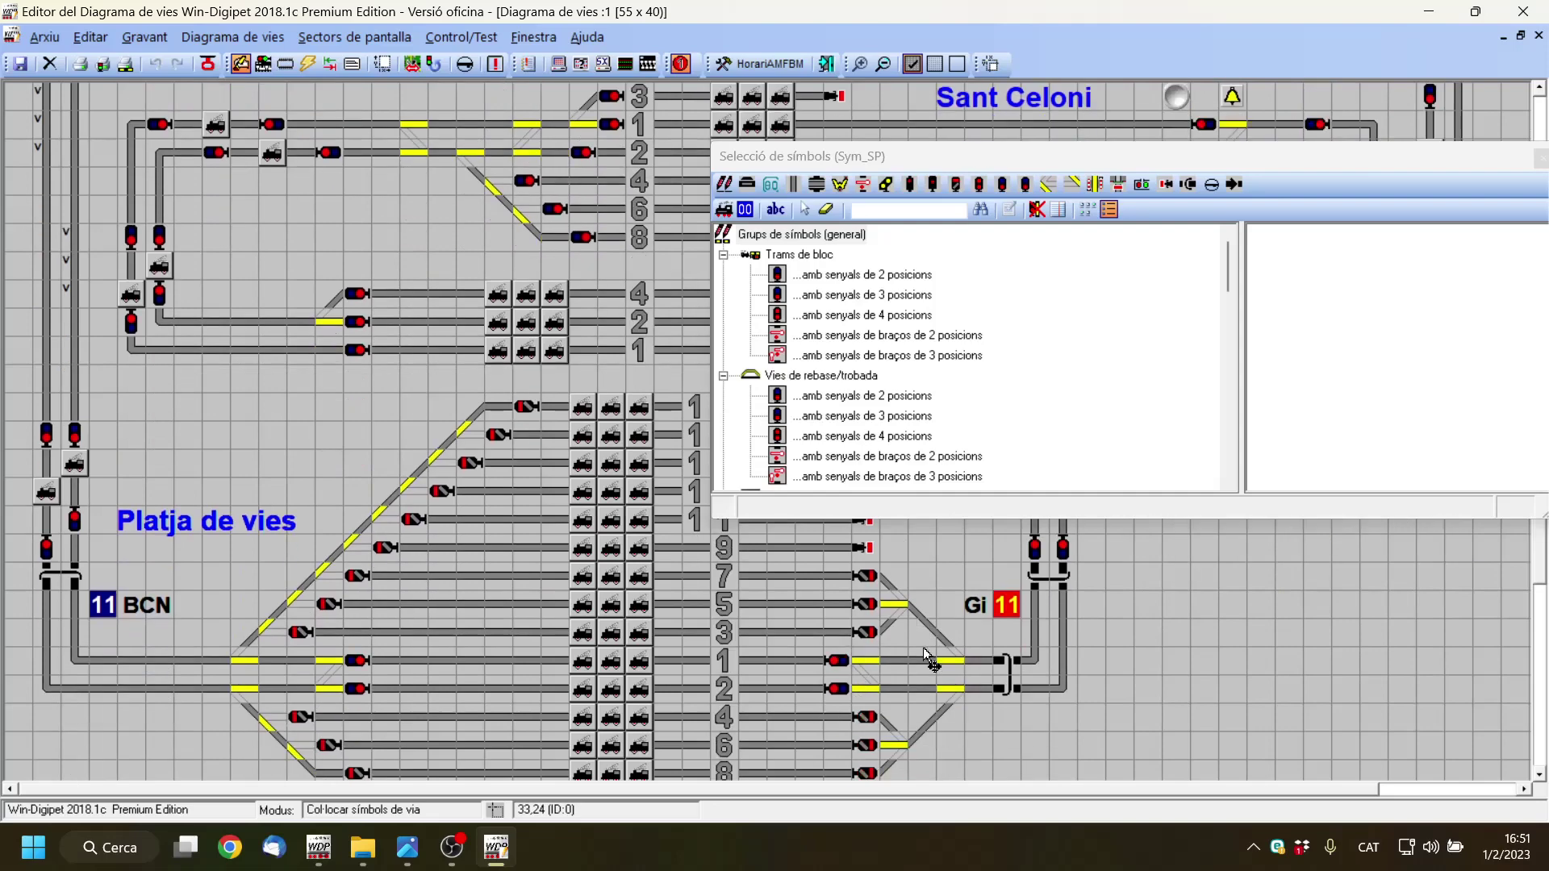
pyautogui.scroll(-3, 922, 647)
pyautogui.moveTo(1070, 160); pyautogui.dragTo(1049, 491)
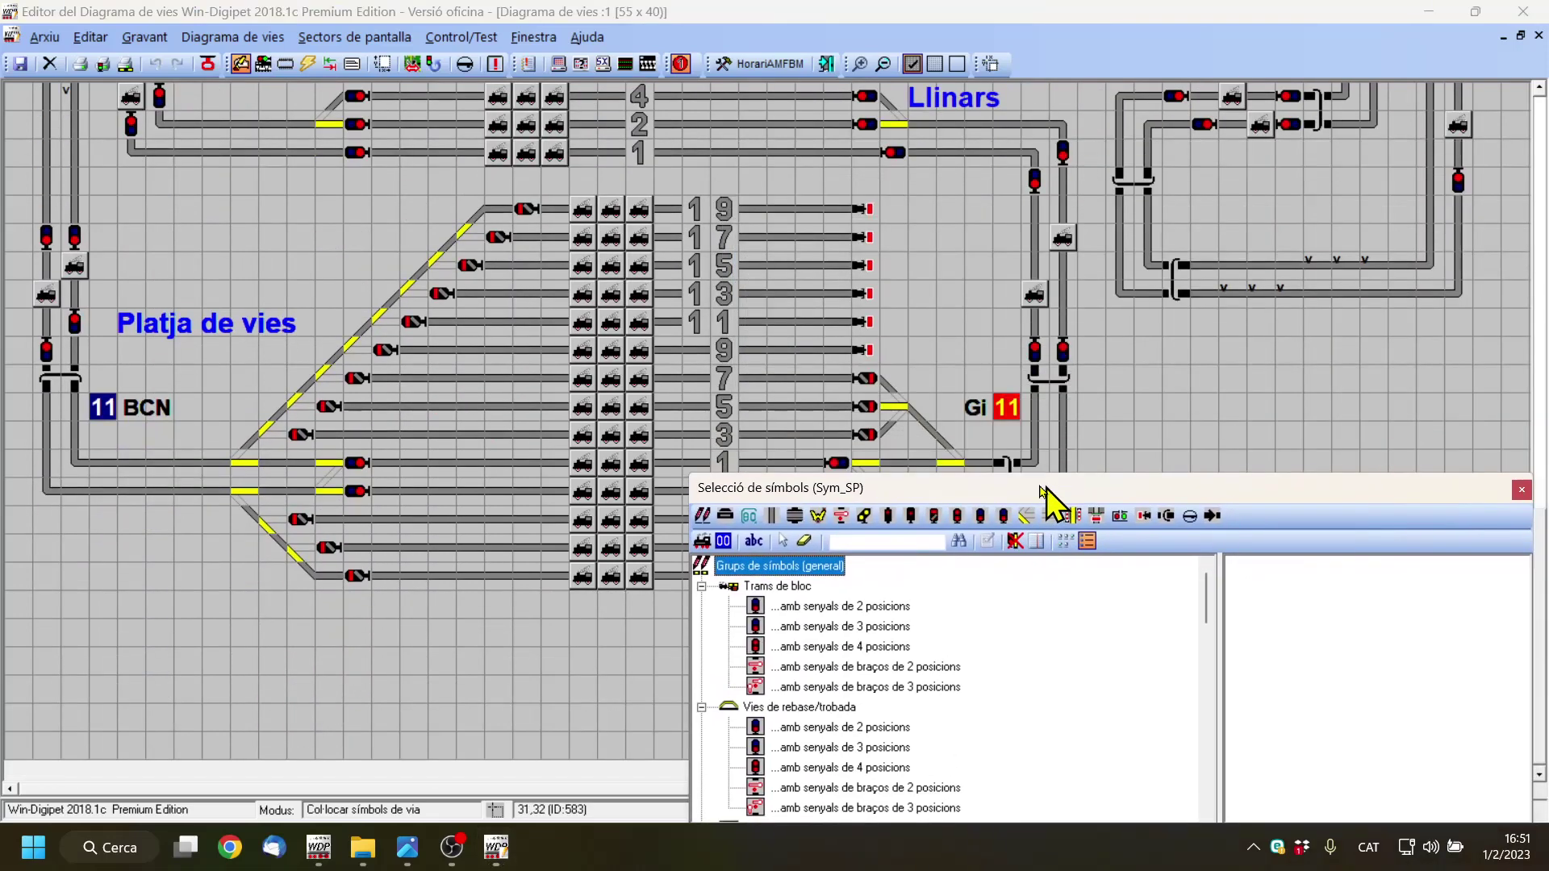
pyautogui.click(285, 64)
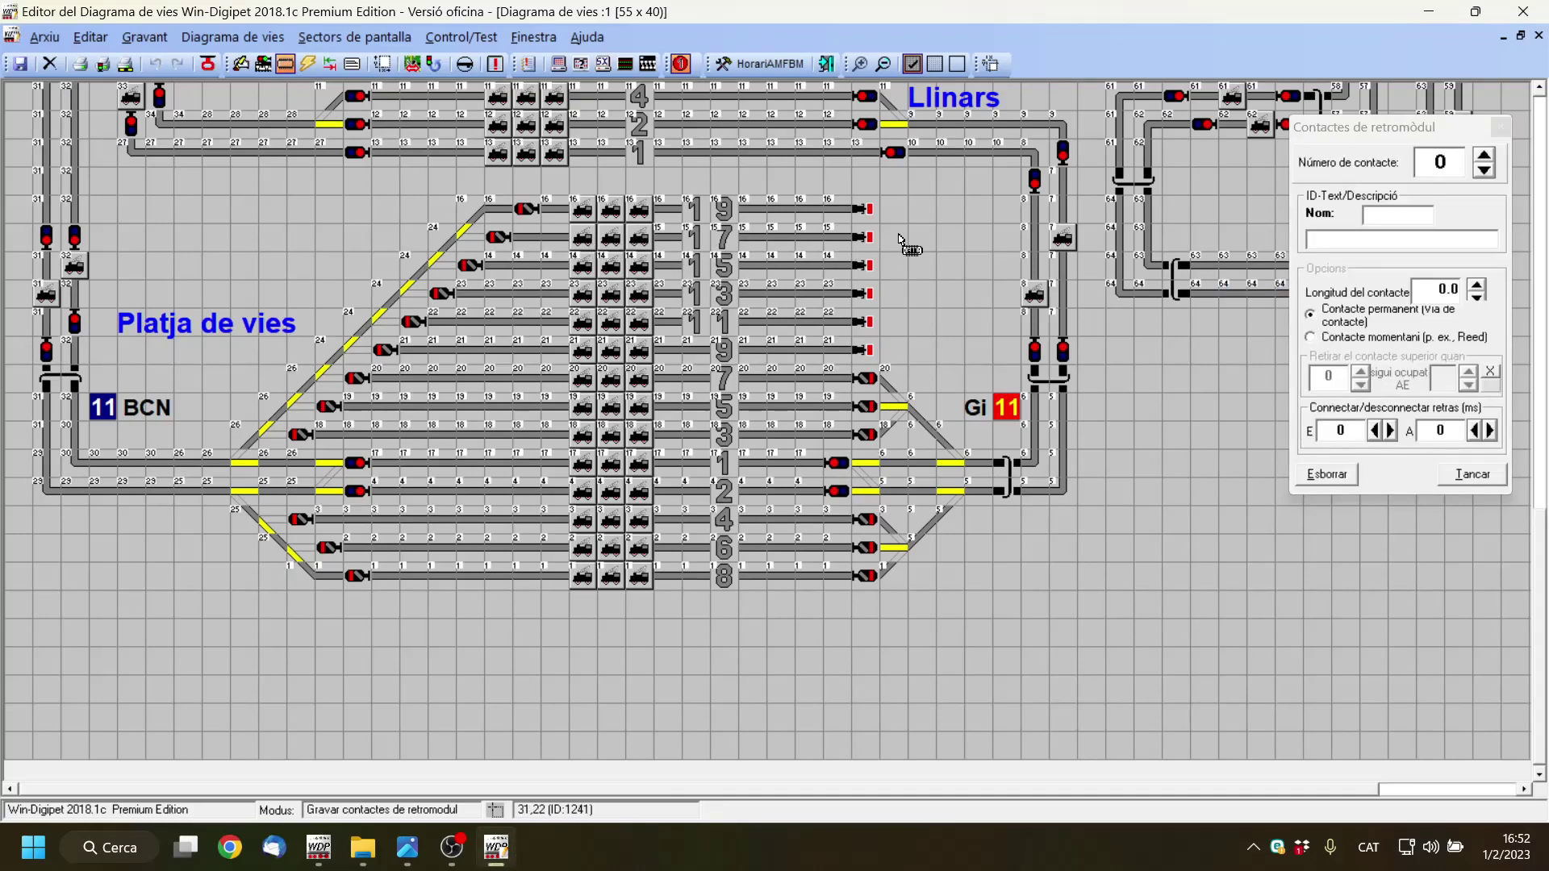
# Assign feedback contact 15 to the train number field of track 17 in Platja de vies.
pyautogui.moveTo(1453, 165); pyautogui.dragTo(1405, 163)
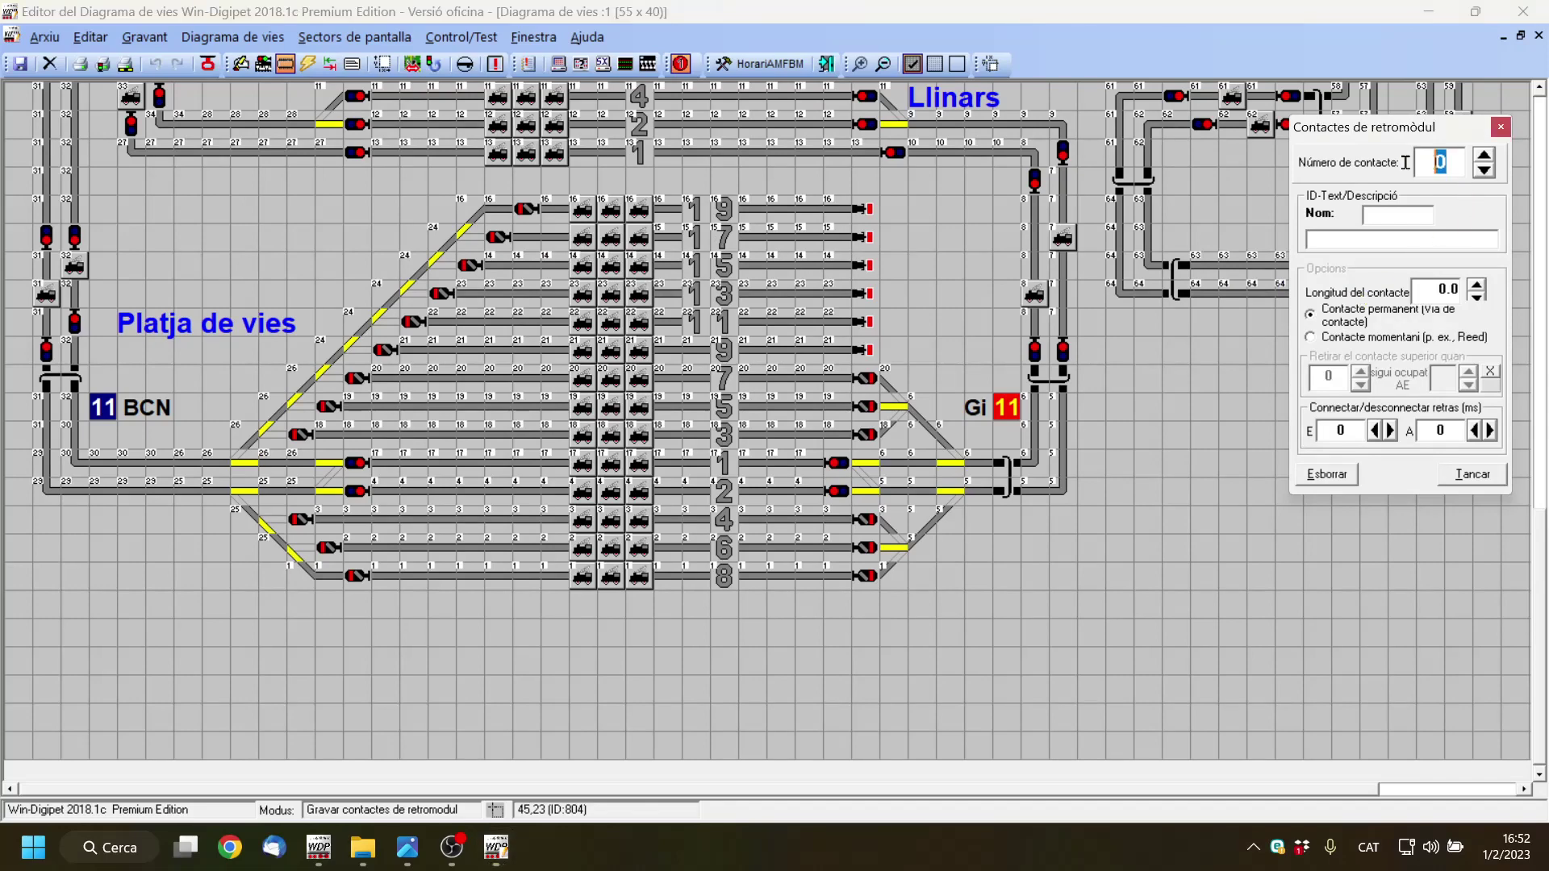
pyautogui.write('15')
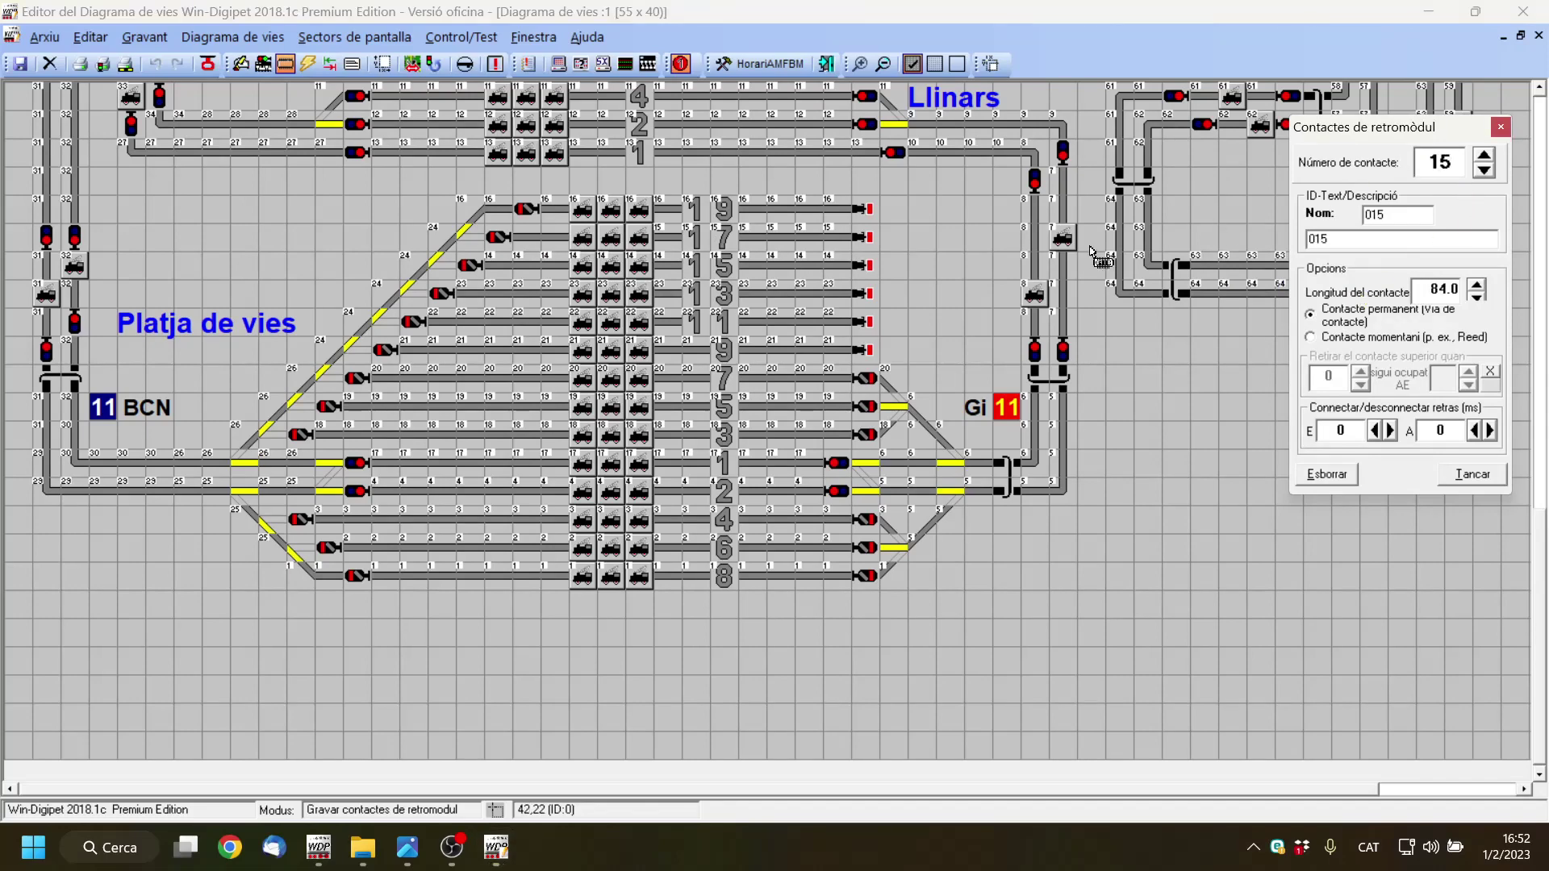
pyautogui.click(539, 239)
pyautogui.click(555, 239)
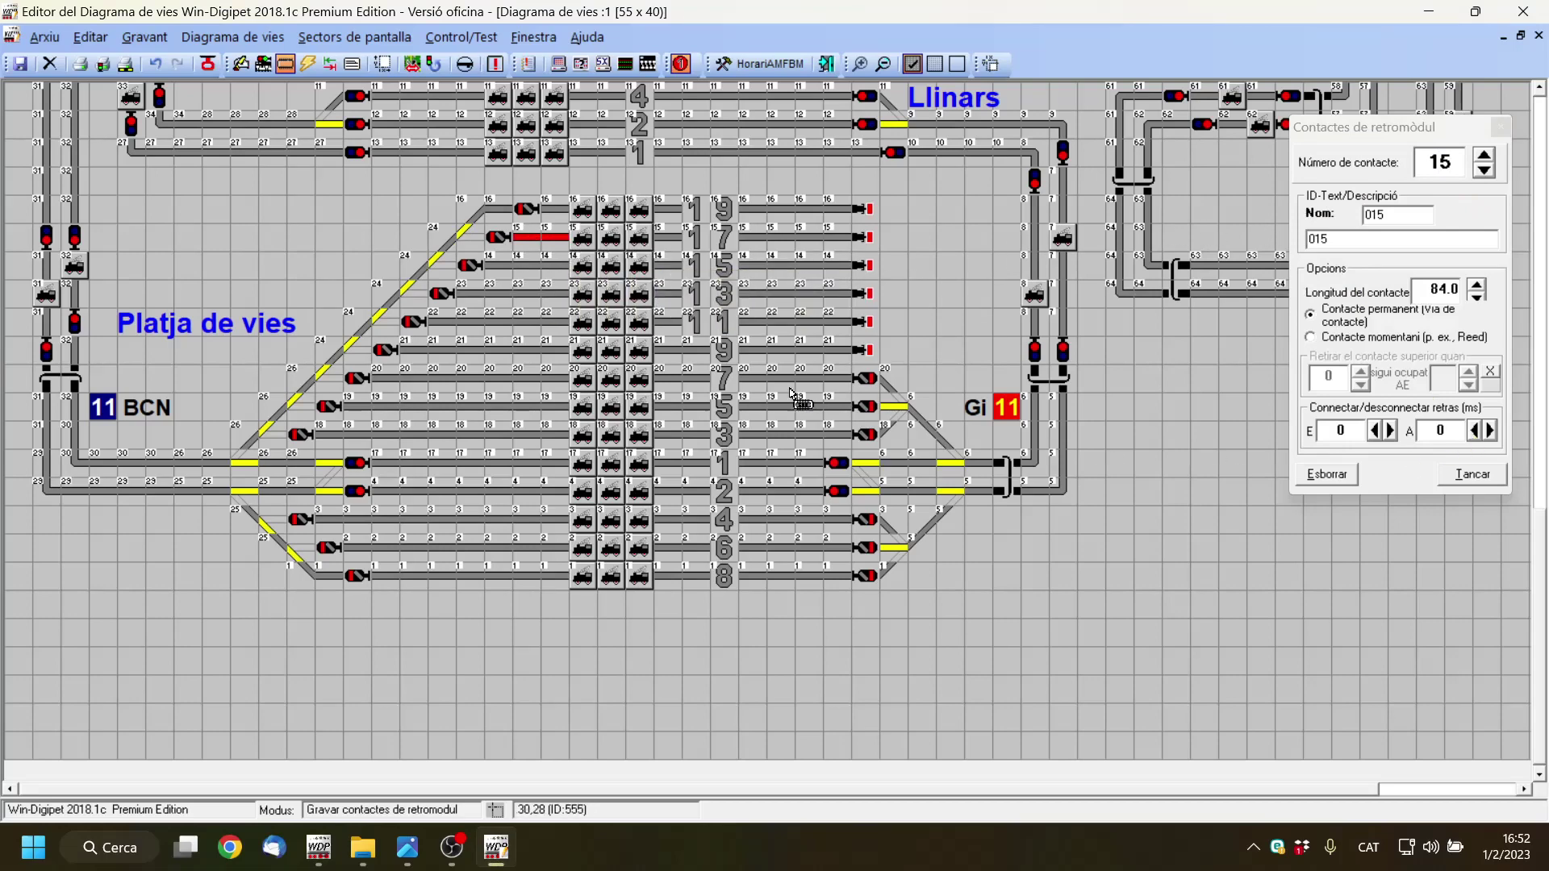
# Save the track diagram, leave its editor and accept the automatic check of the changed diagram.
pyautogui.click(21, 68)
pyautogui.click(826, 64)
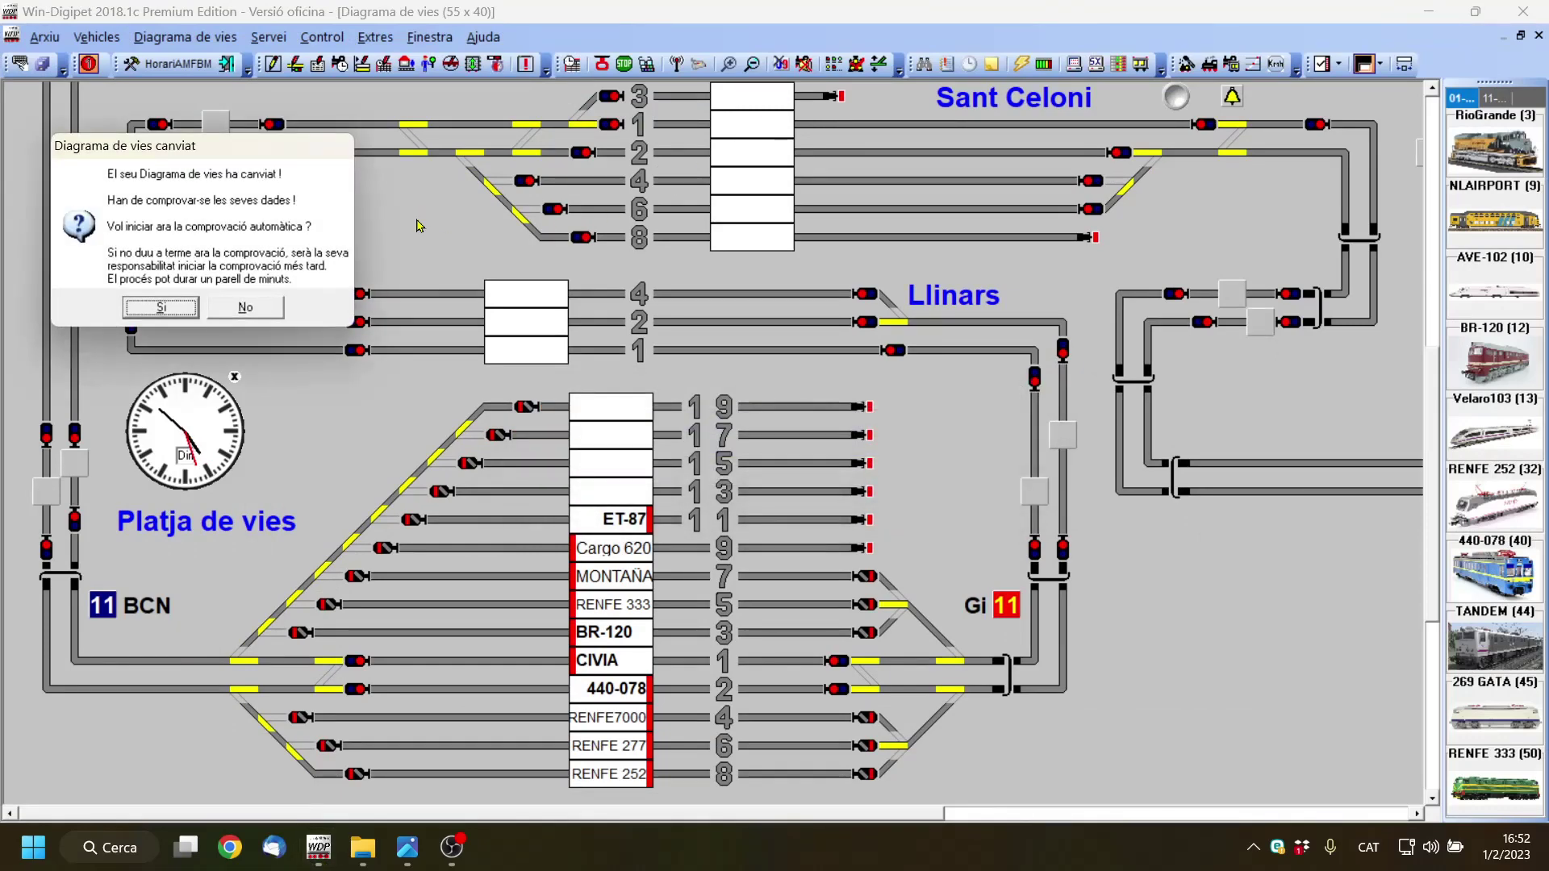
pyautogui.moveTo(171, 140); pyautogui.dragTo(325, 145)
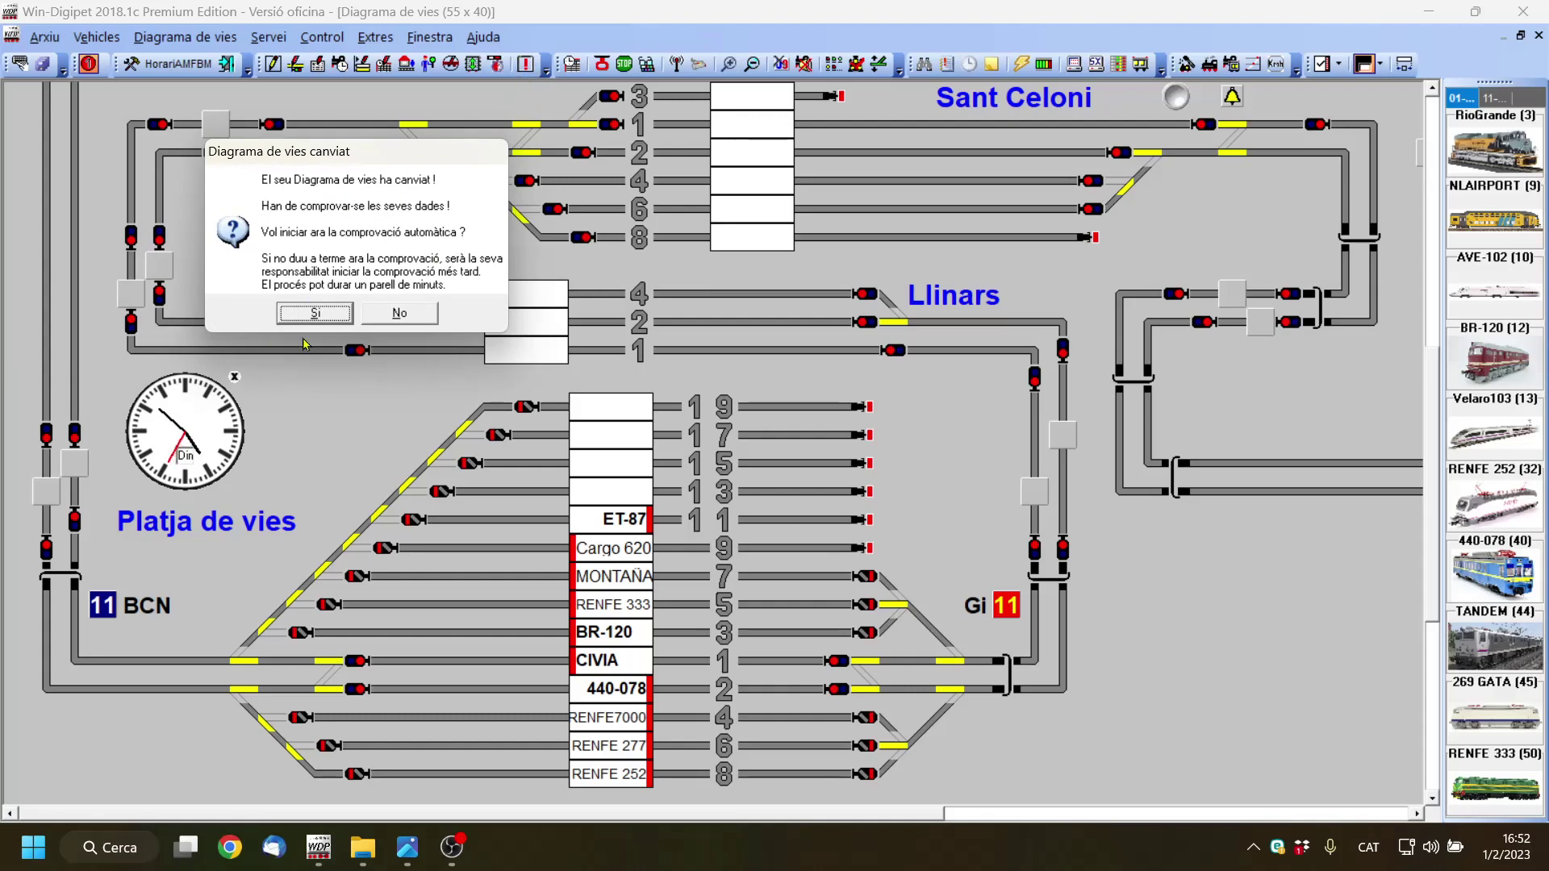
pyautogui.click(314, 314)
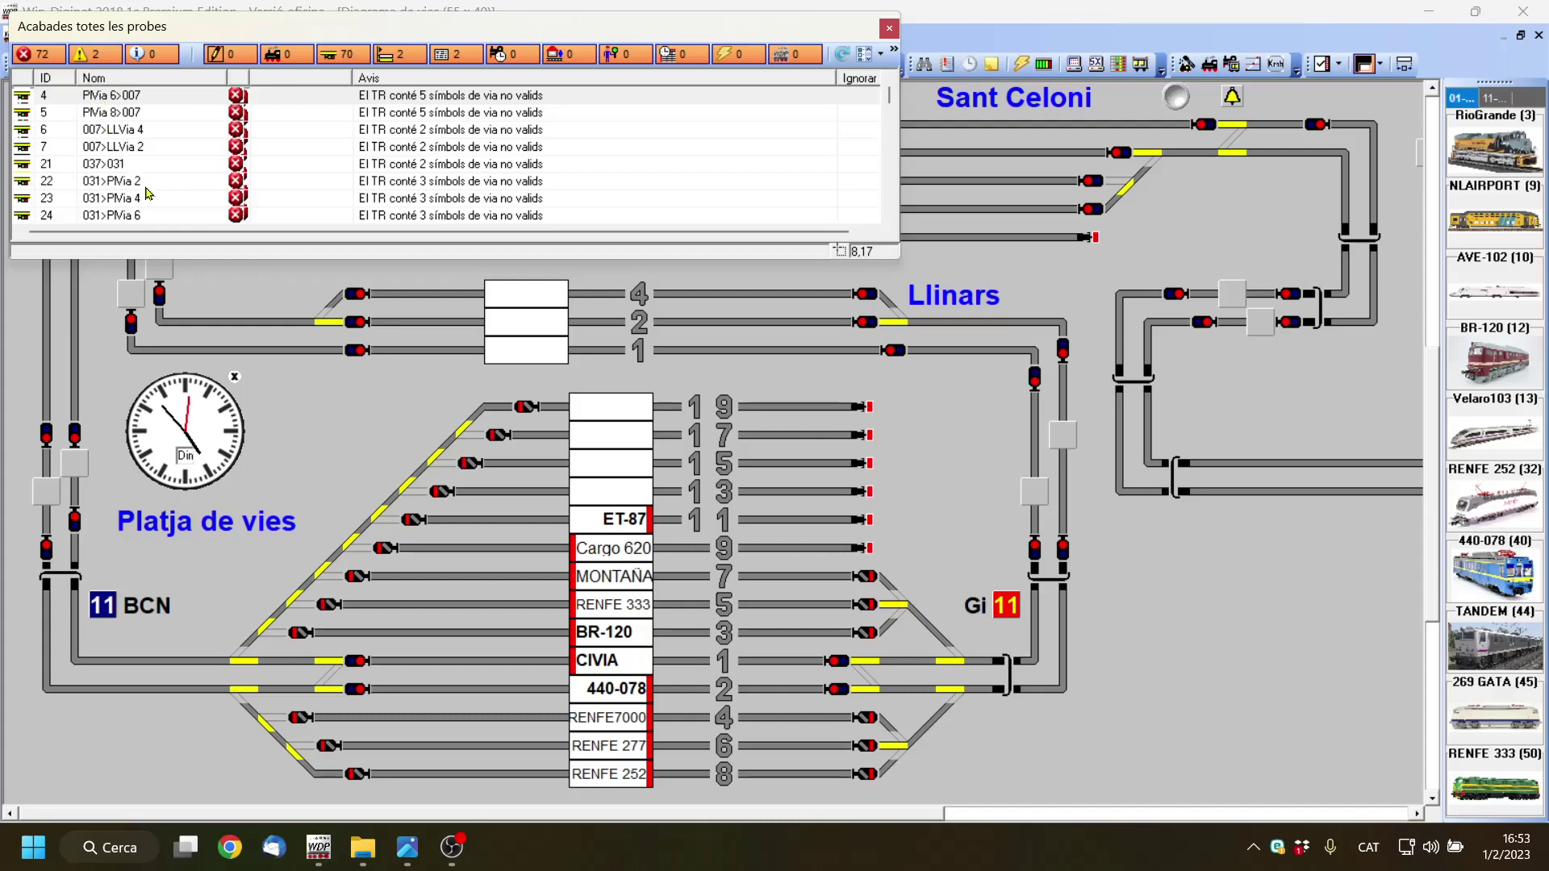
# Find route 032>014 near the end of the error list and display it, keeping the route editor clear of its drawn path.
pyautogui.scroll(-2, 125, 170)
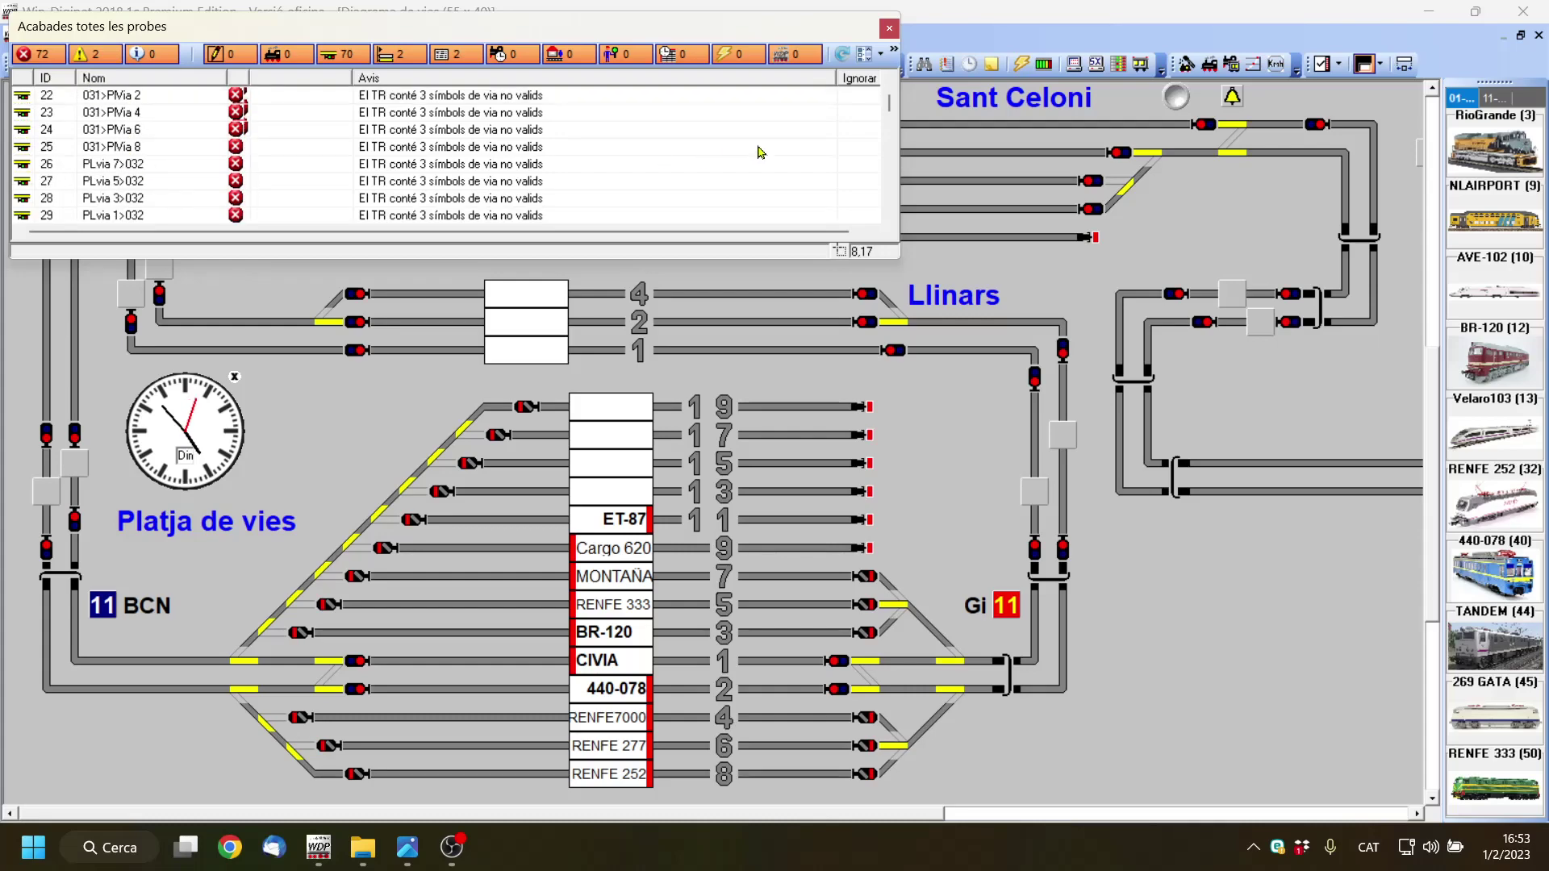
pyautogui.moveTo(890, 103); pyautogui.dragTo(890, 201)
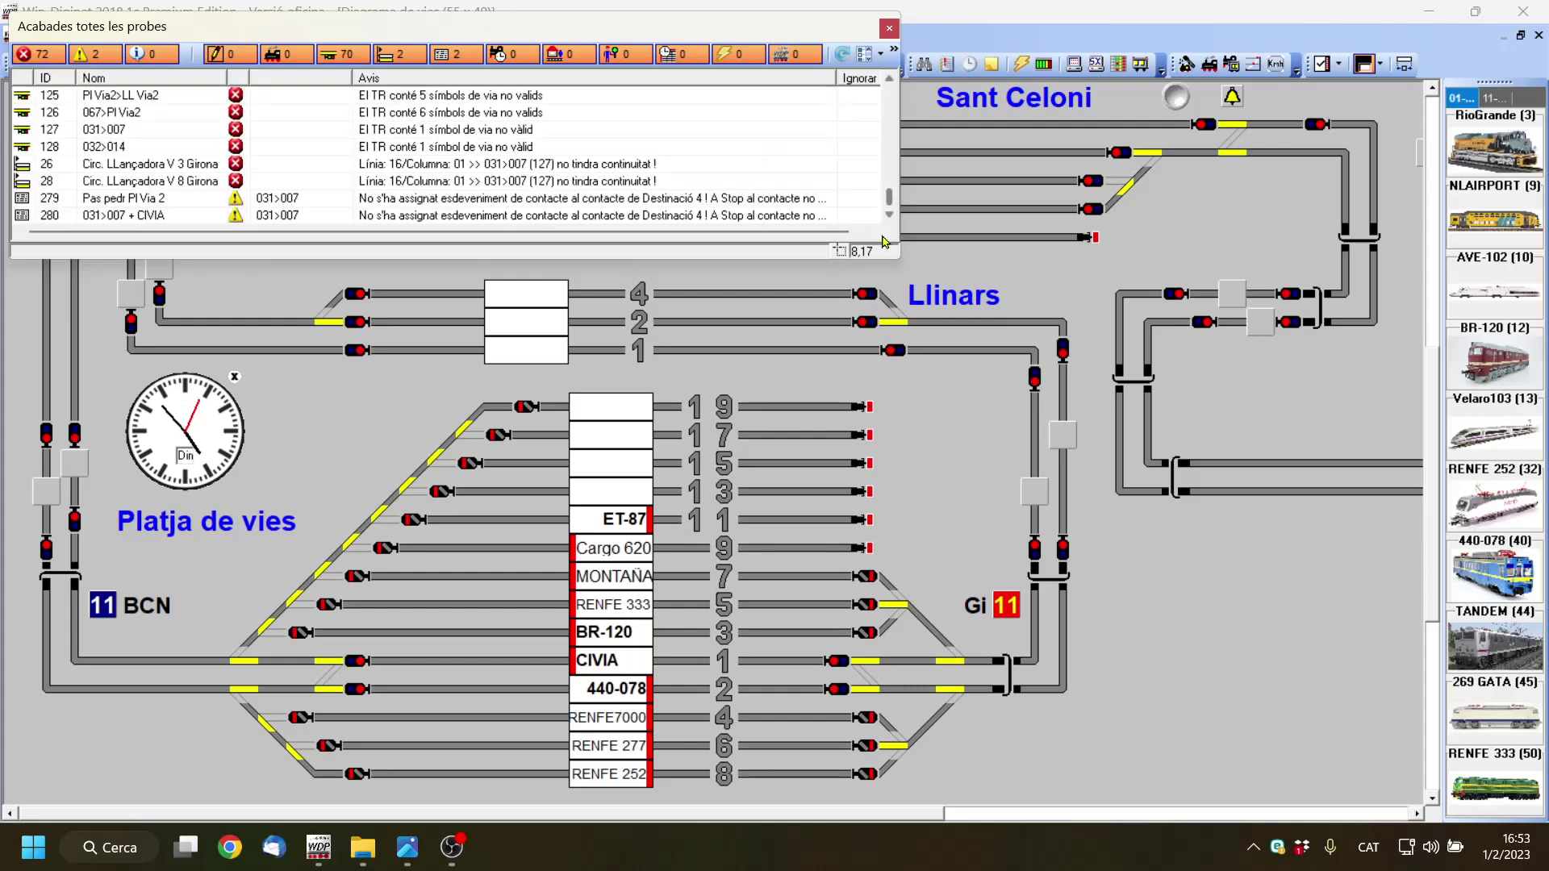
pyautogui.click(97, 149)
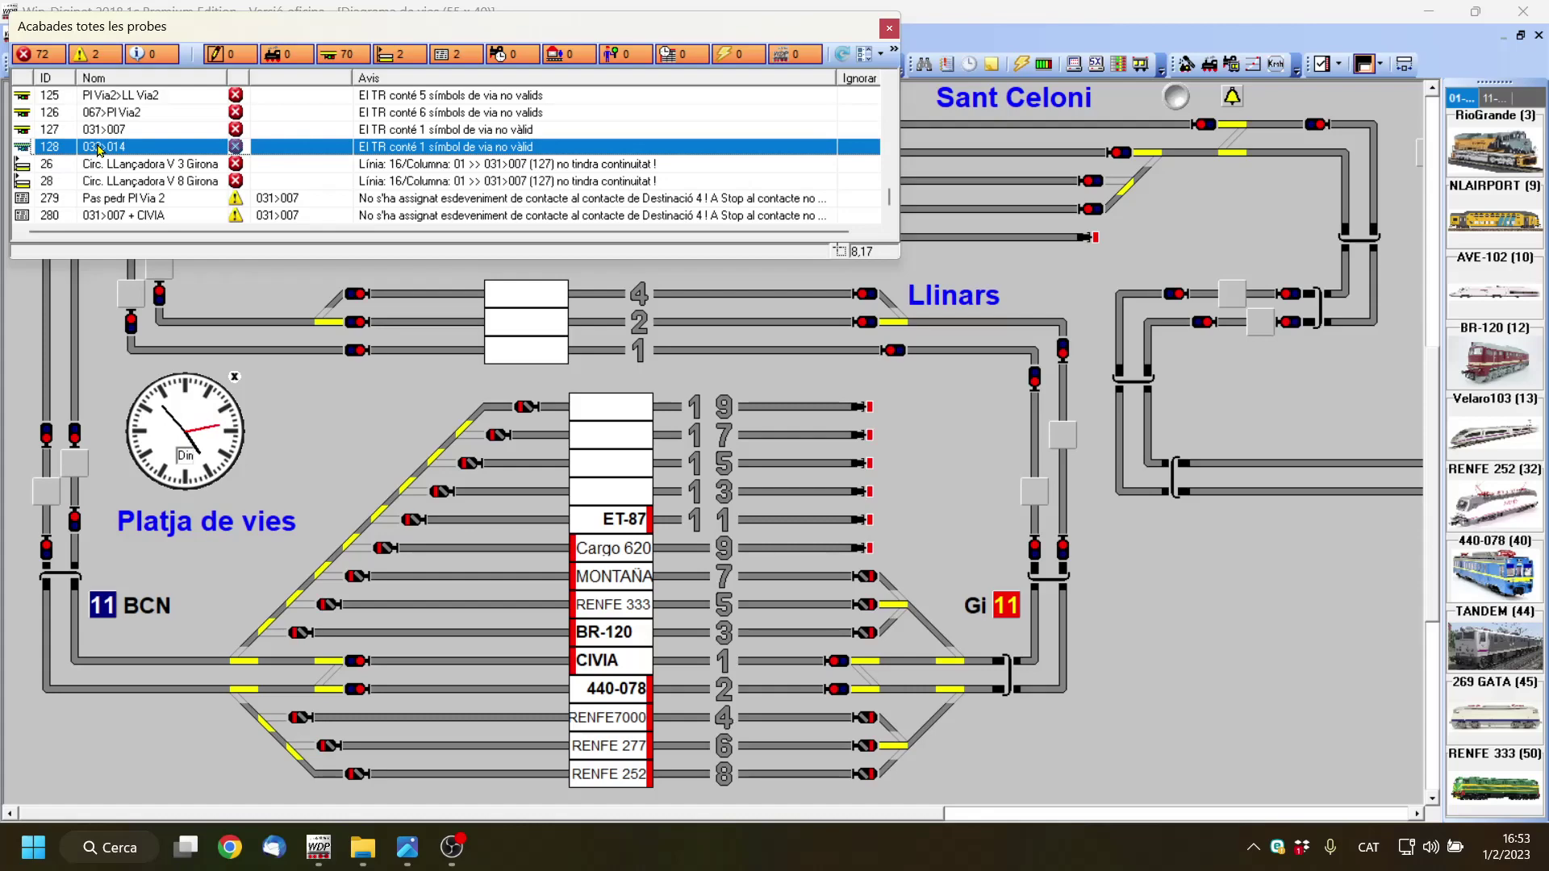
pyautogui.doubleClick(97, 150)
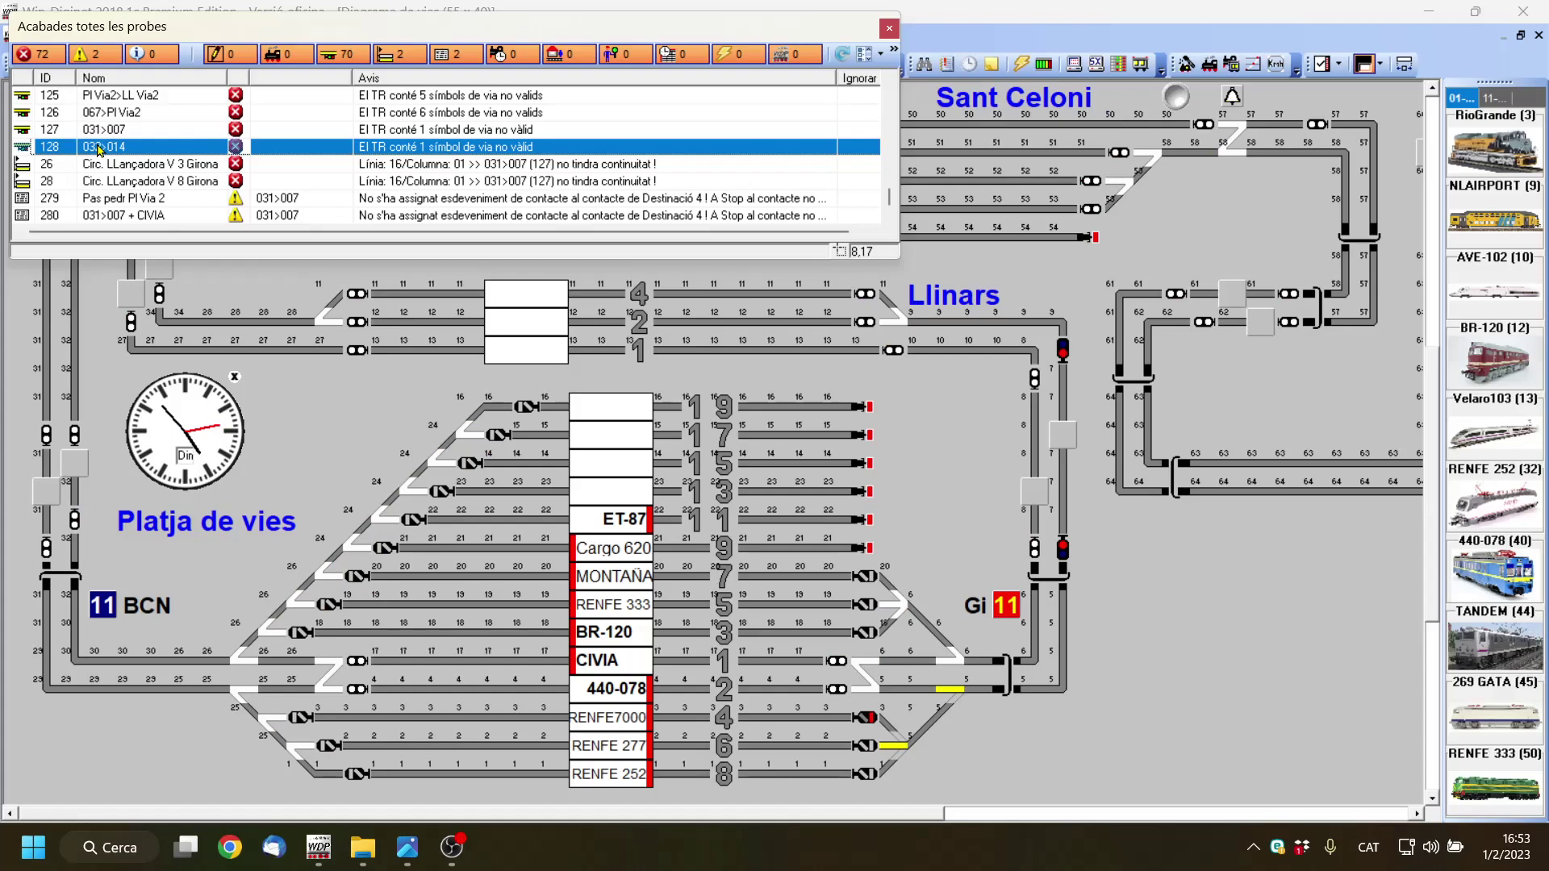
pyautogui.doubleClick(98, 150)
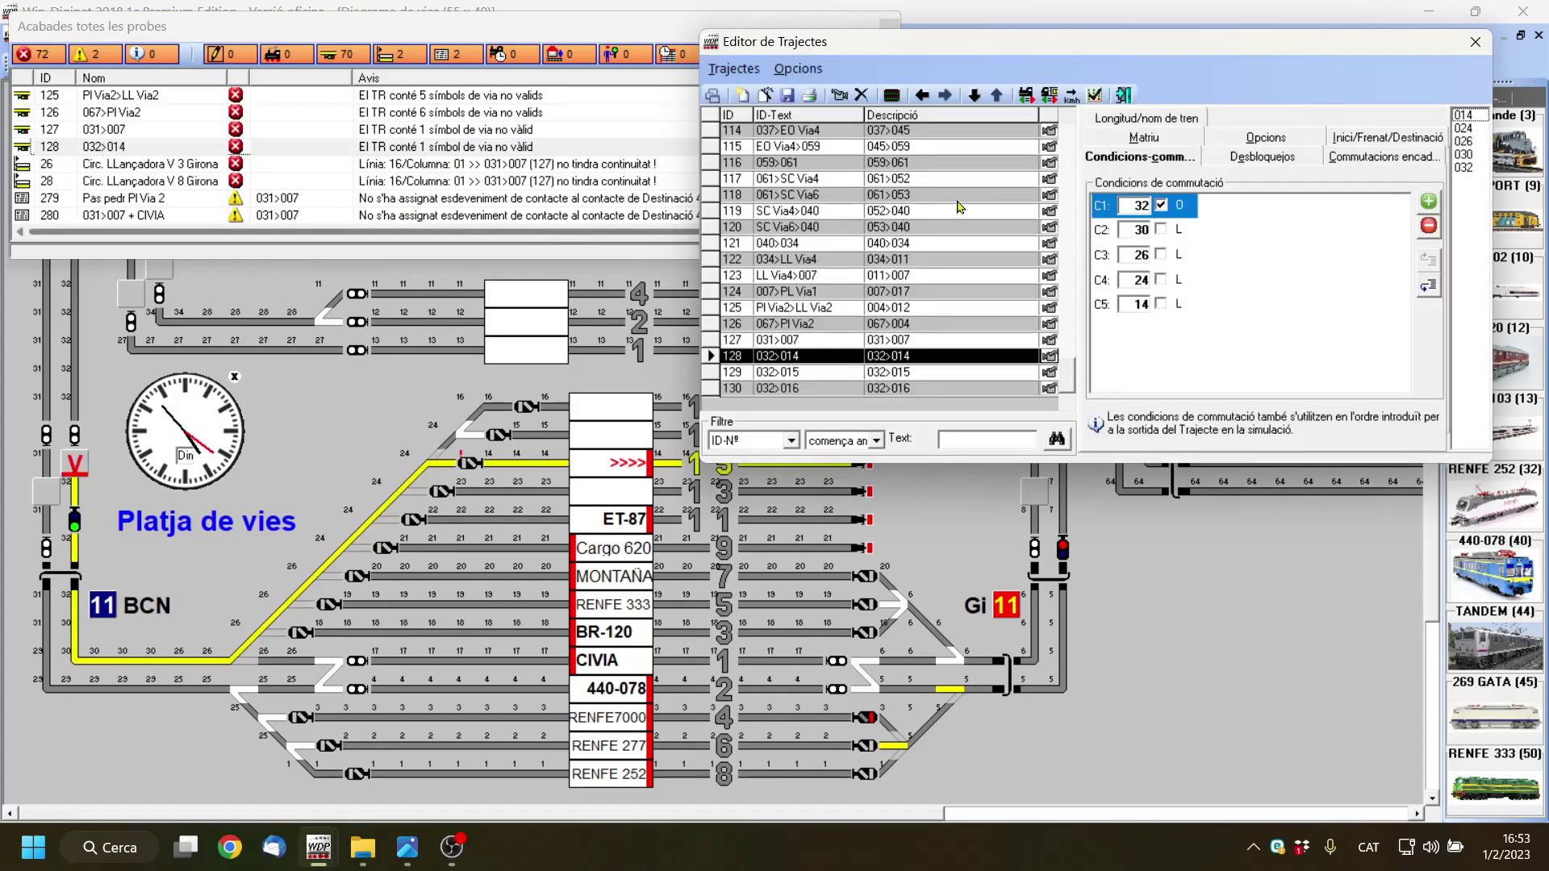
pyautogui.moveTo(1034, 50); pyautogui.dragTo(1343, 150)
pyautogui.moveTo(1288, 121); pyautogui.dragTo(1280, 115)
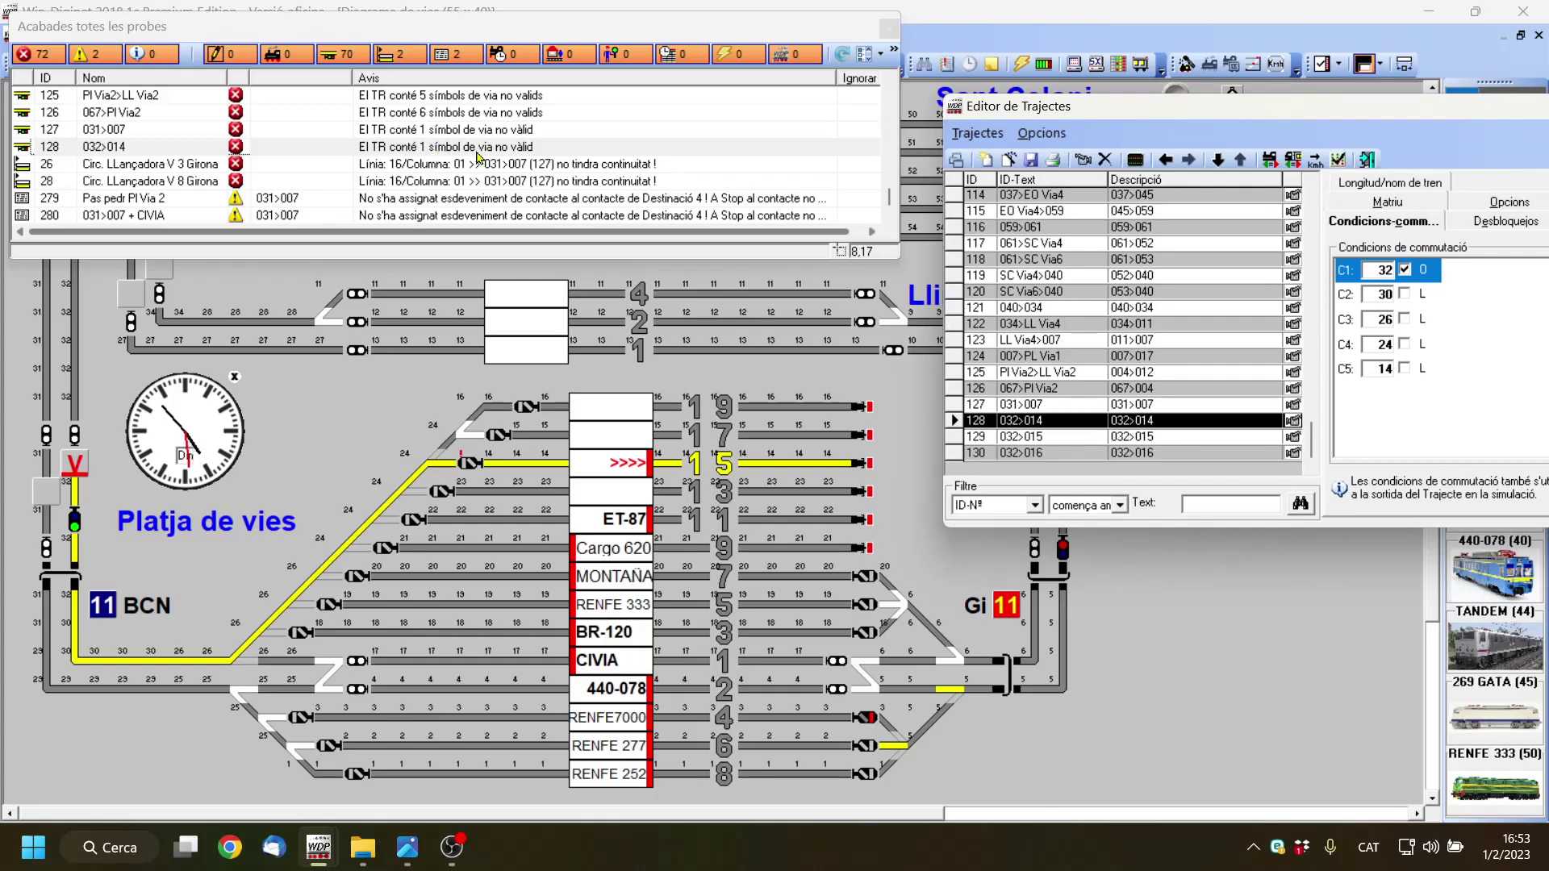
pyautogui.moveTo(1190, 108); pyautogui.dragTo(1157, 20)
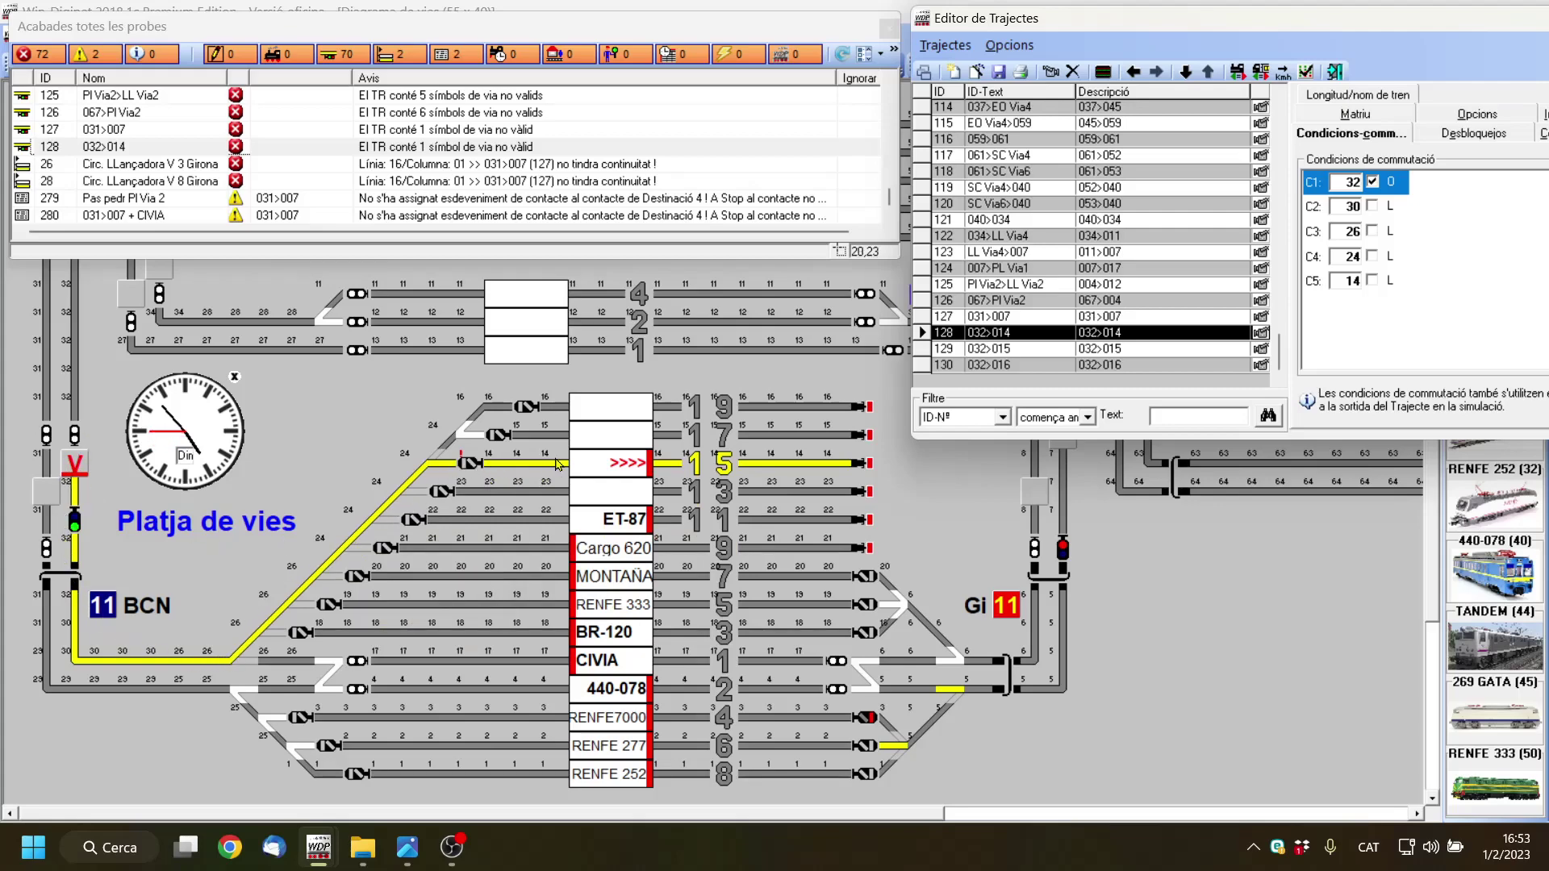
# Re-record route 032>014 with the blocking signal of track 15 set to red, and save it.
pyautogui.moveTo(736, 477)
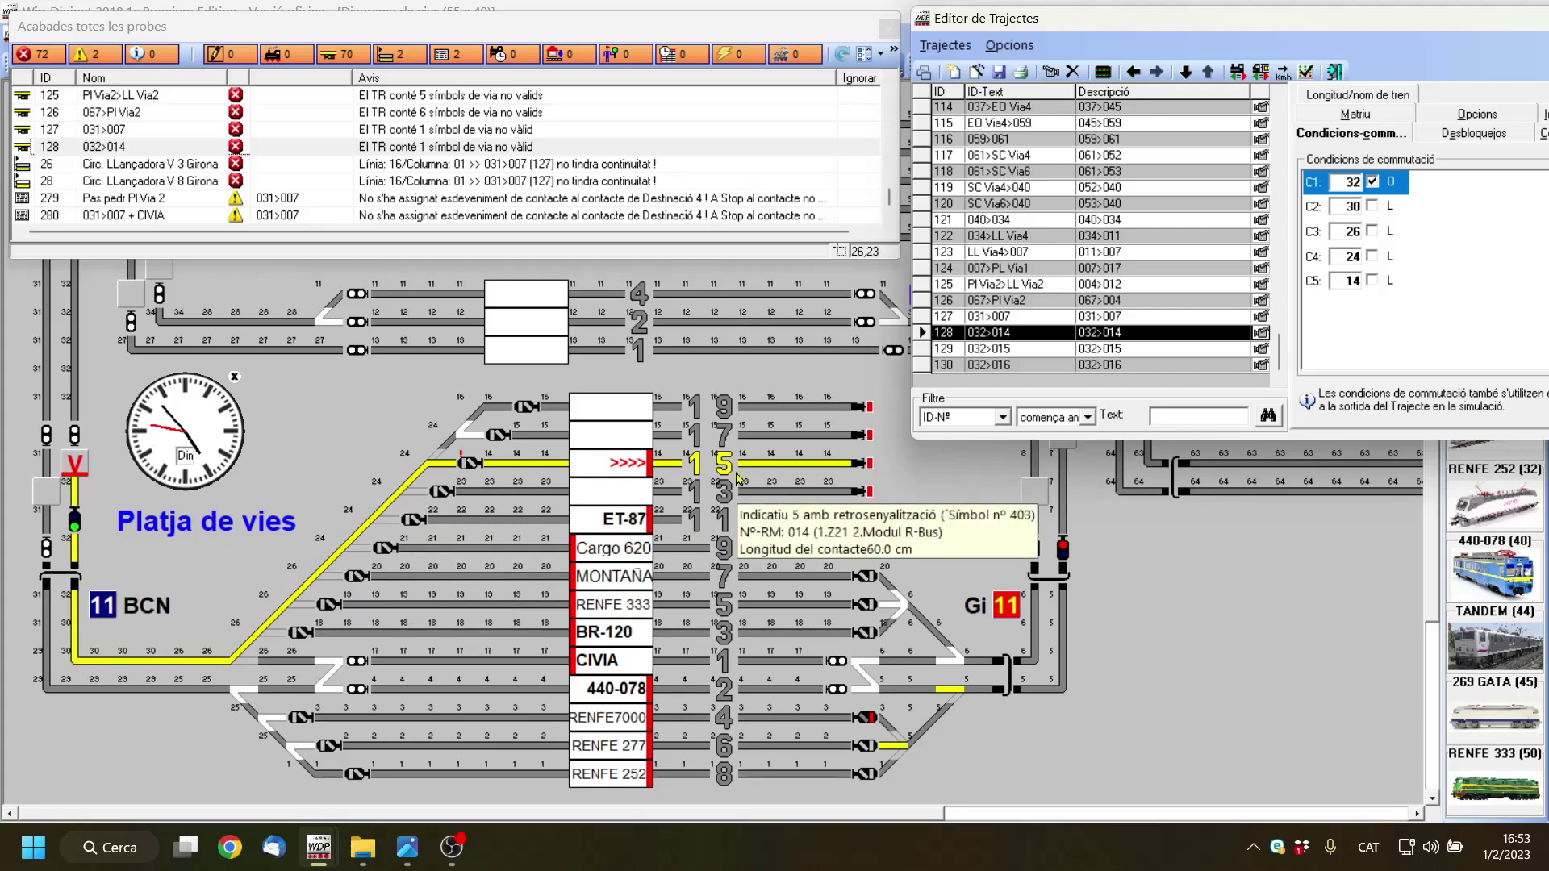
pyautogui.moveTo(467, 472)
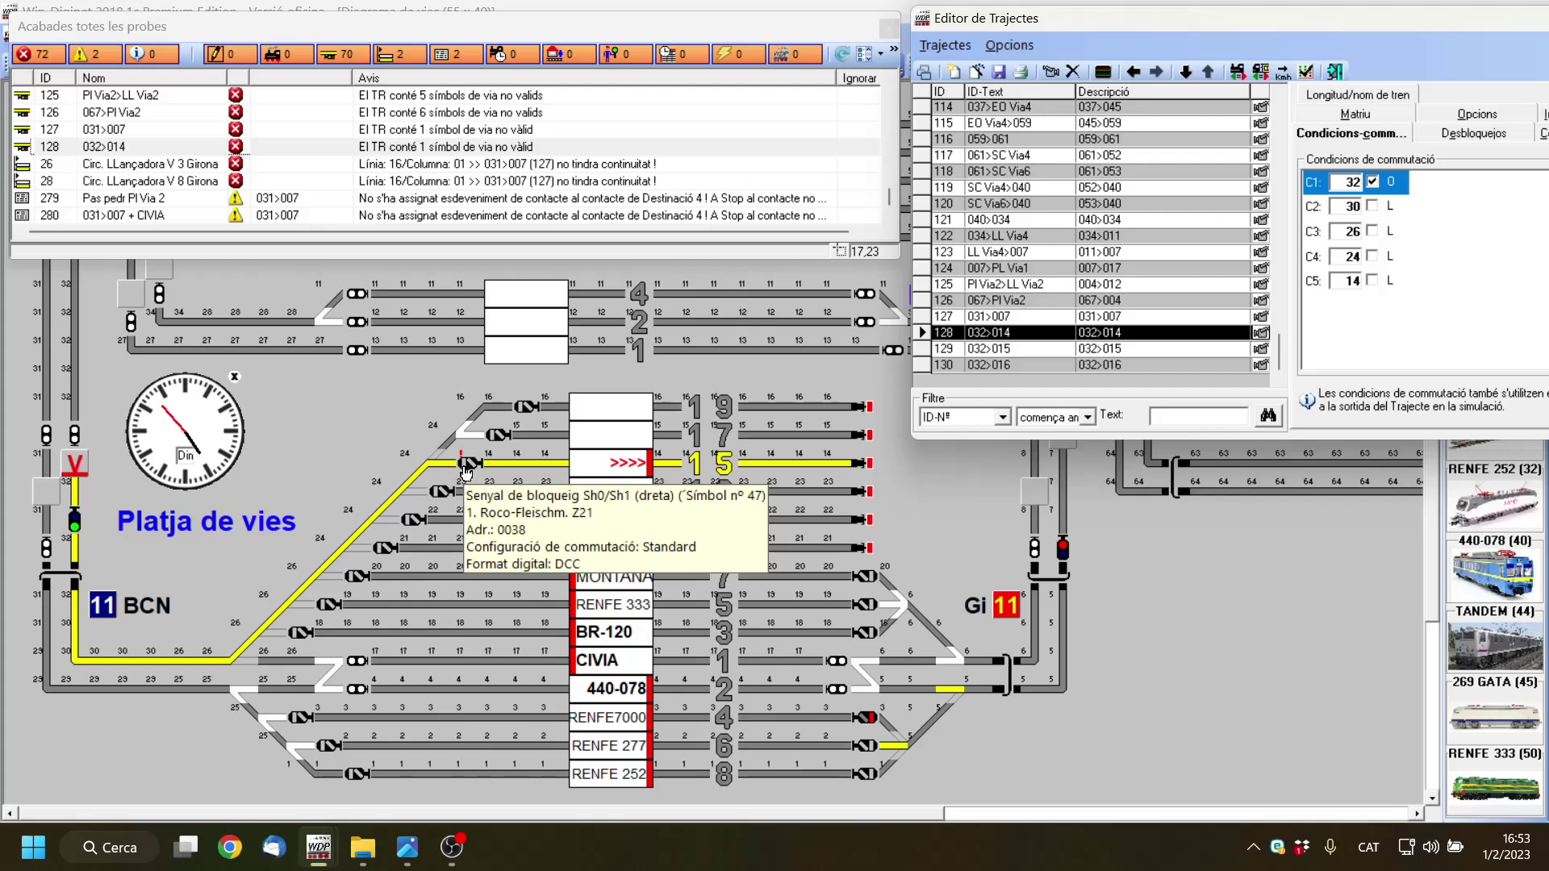
pyautogui.click(1050, 73)
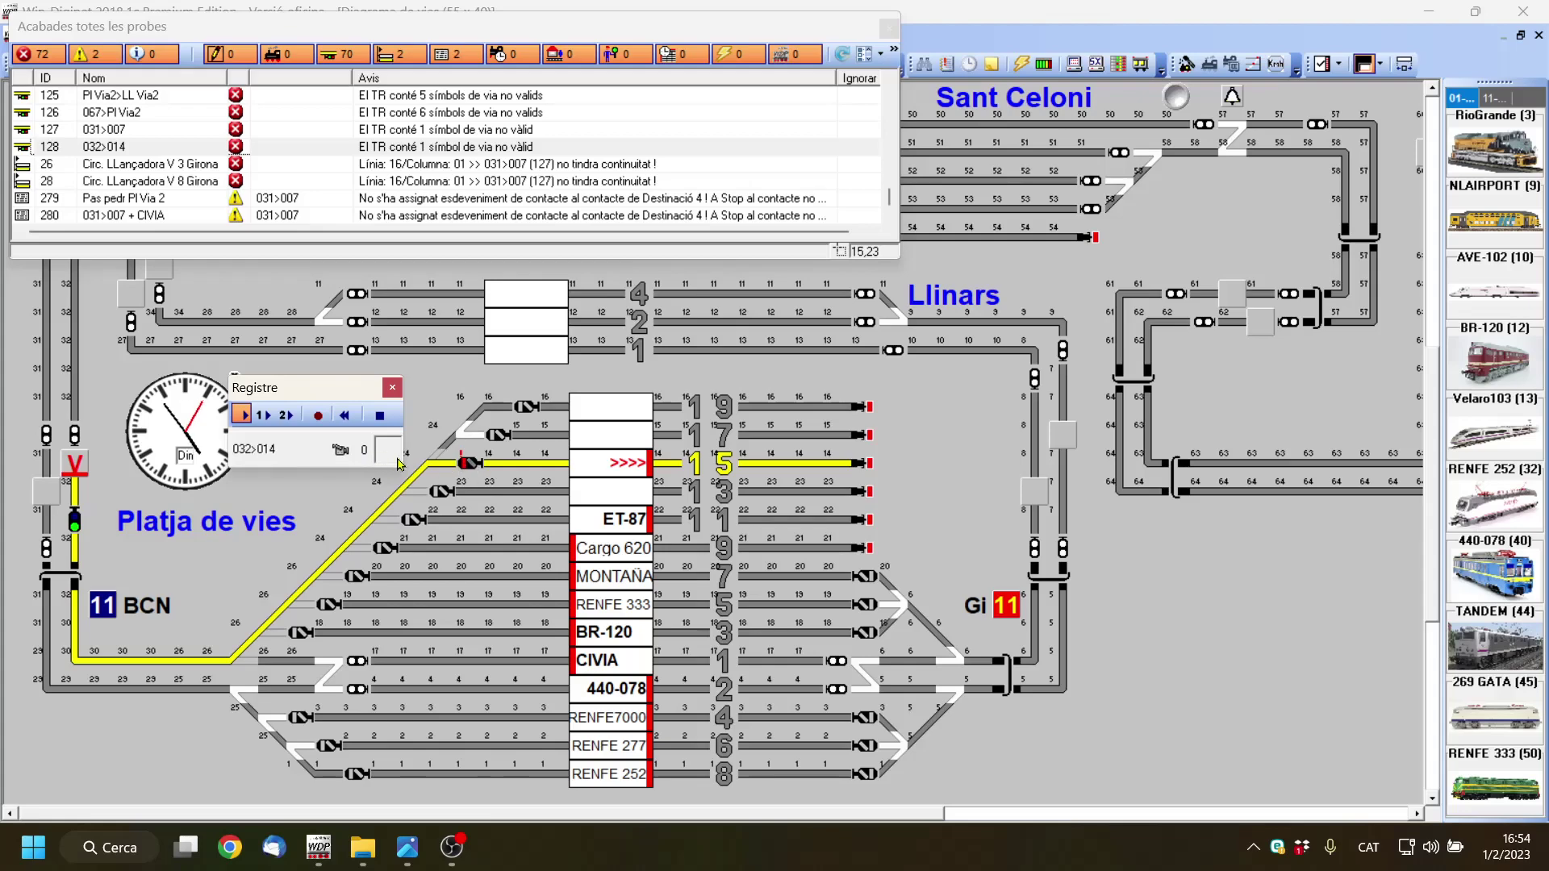
pyautogui.click(470, 466)
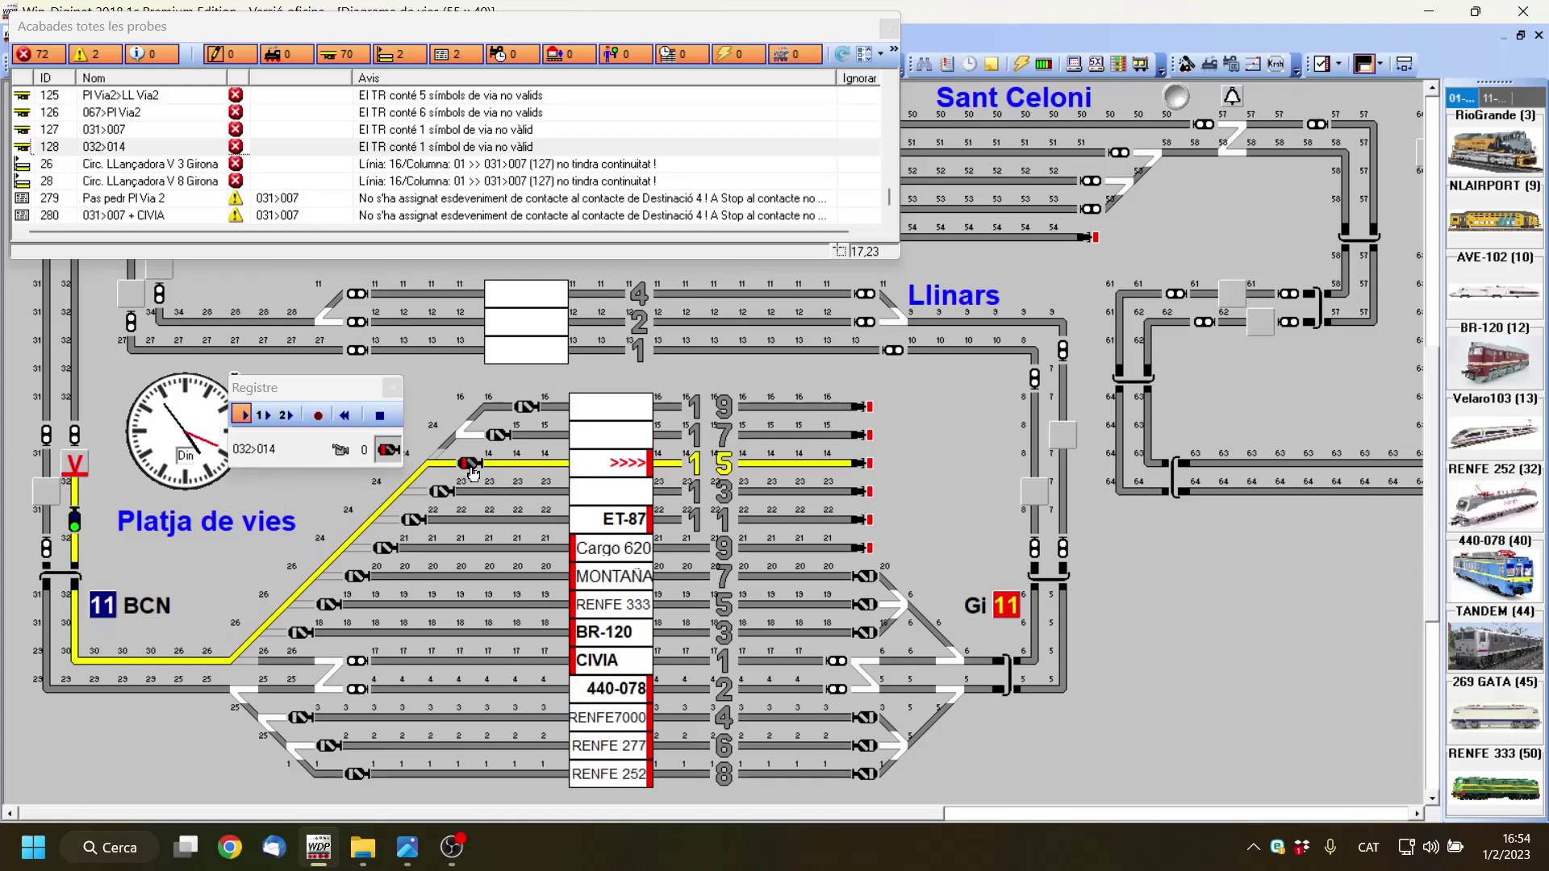
pyautogui.click(318, 414)
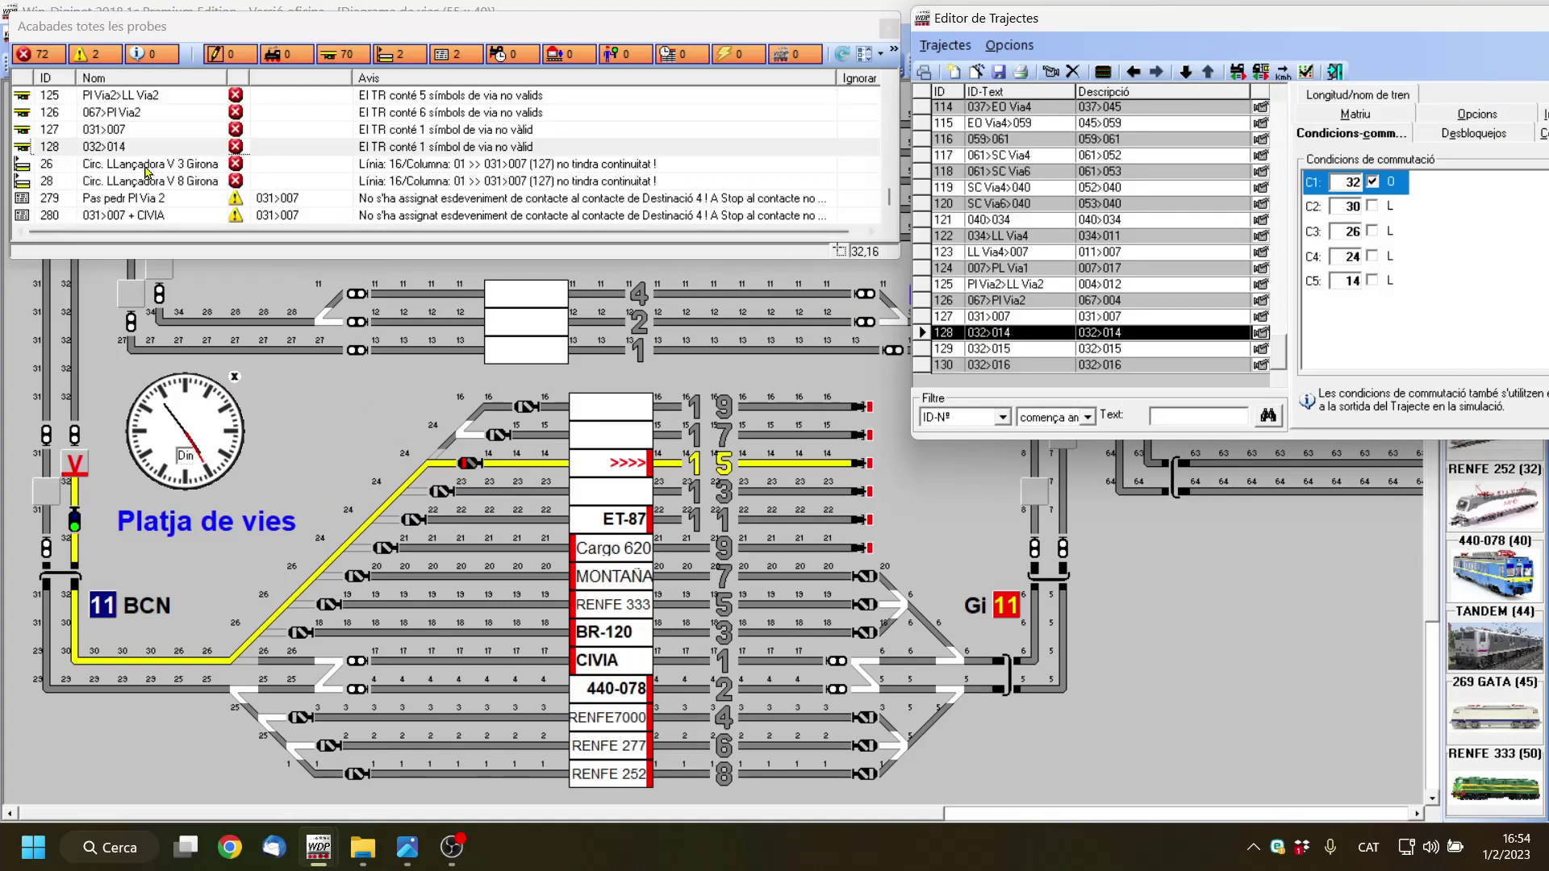
# Repeat the project tests, display route 031>007 from its invalid-symbol error, and keep the route editor clear of the error list and the drawn path.
pyautogui.click(843, 55)
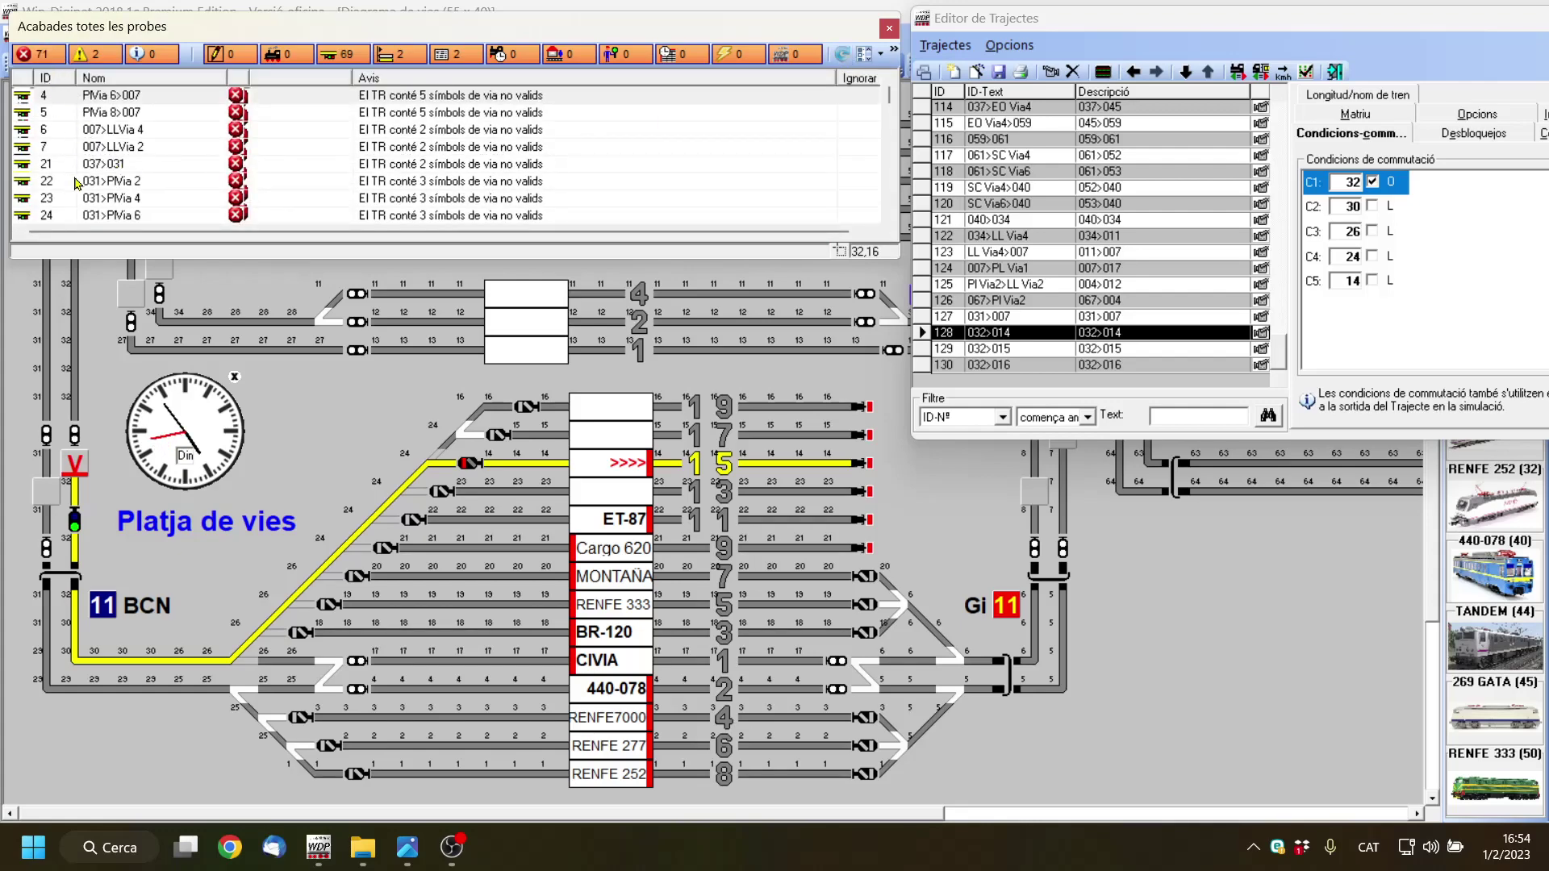
pyautogui.moveTo(890, 97); pyautogui.dragTo(887, 224)
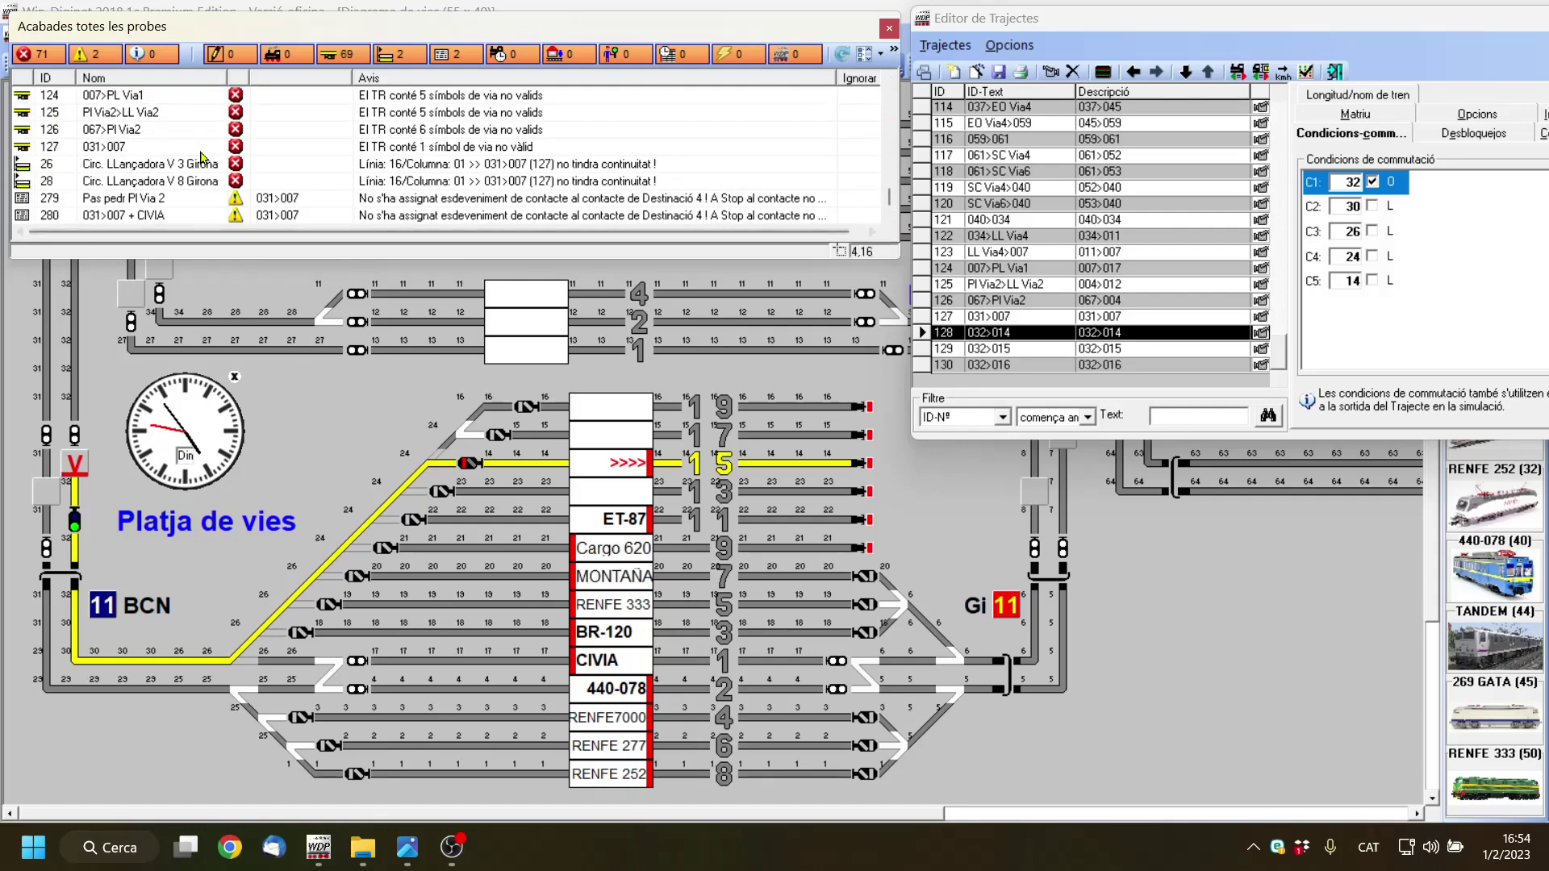
pyautogui.doubleClick(102, 147)
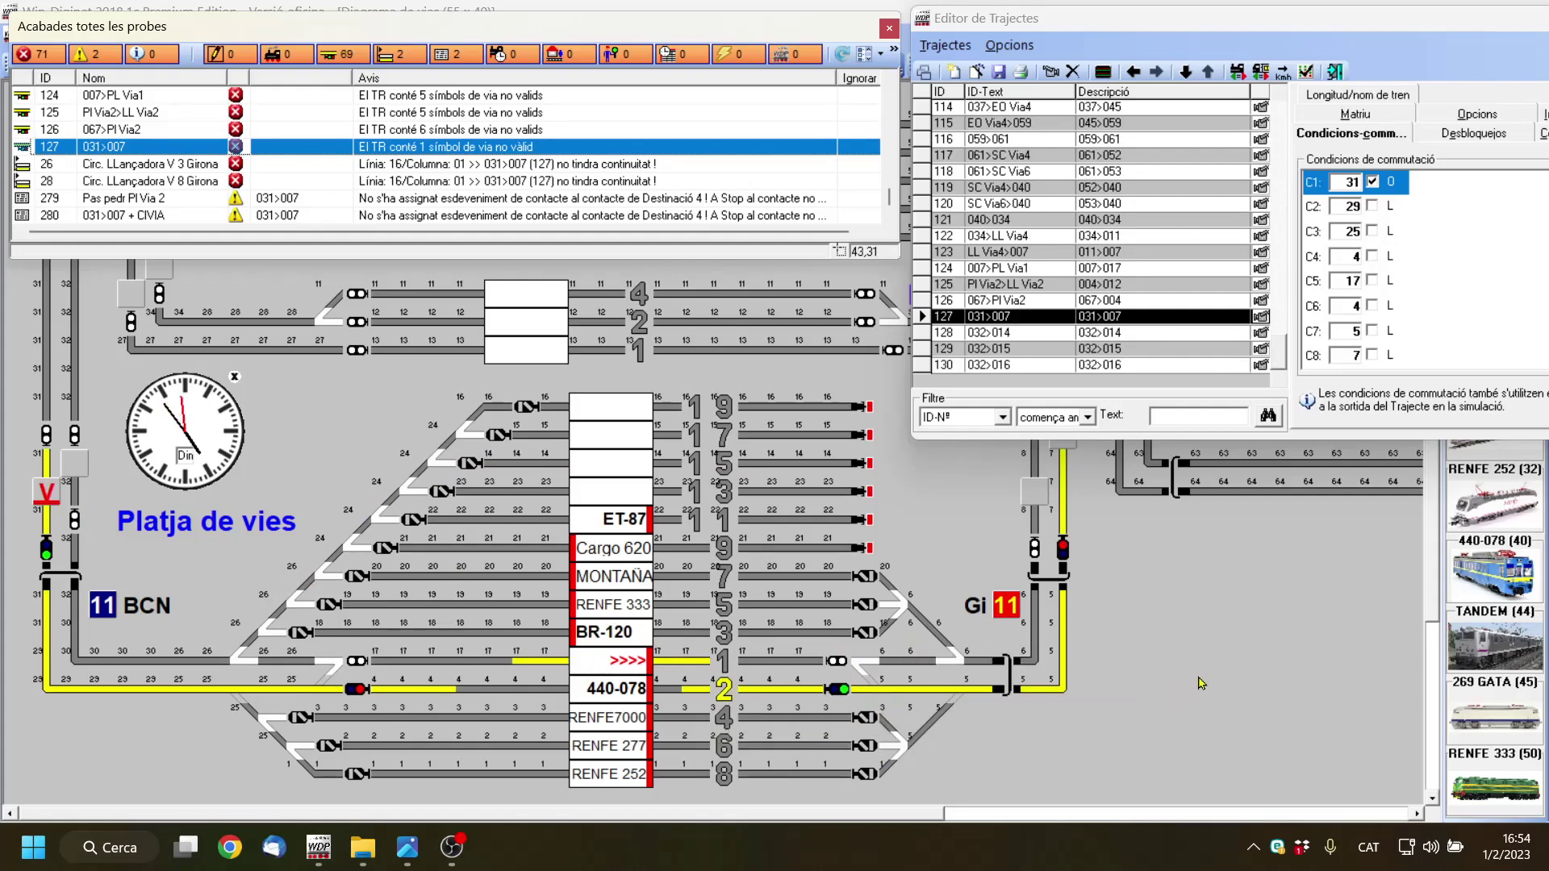
pyautogui.moveTo(1206, 19); pyautogui.dragTo(433, 192)
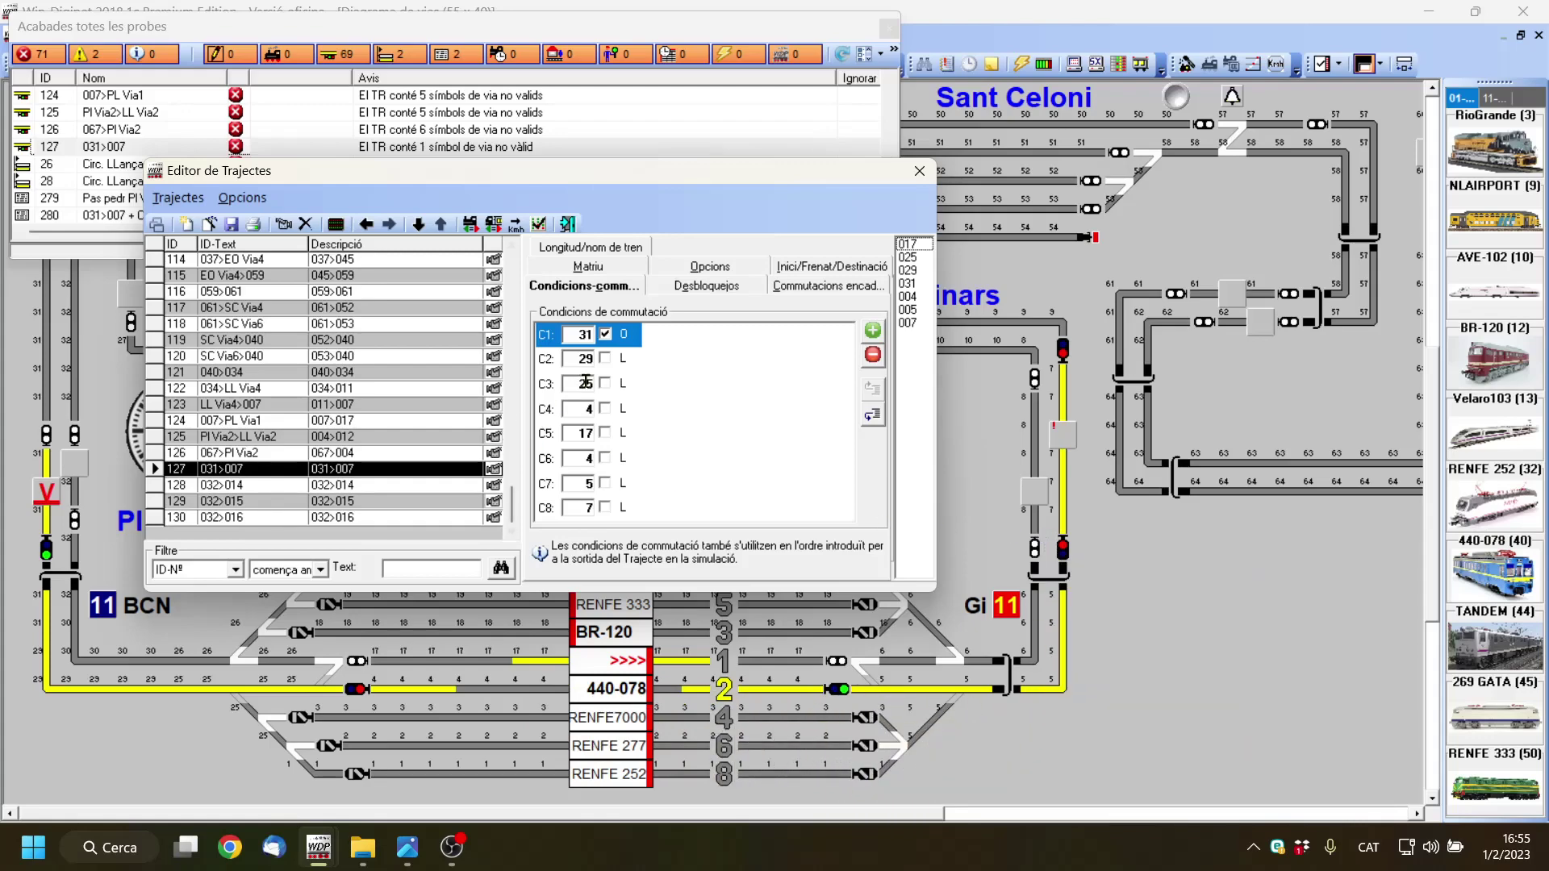
# Clear the contact numbers from all eight switching conditions, C1 to C8, of route 031>007.
pyautogui.click(571, 333)
pyautogui.moveTo(572, 333); pyautogui.dragTo(621, 505)
pyautogui.press('BackSpace')
pyautogui.press('BackSpace')
pyautogui.press('BackSpace')
pyautogui.press('BackSpace')
pyautogui.press('BackSpace')
pyautogui.press('BackSpace')
pyautogui.press('BackSpace')
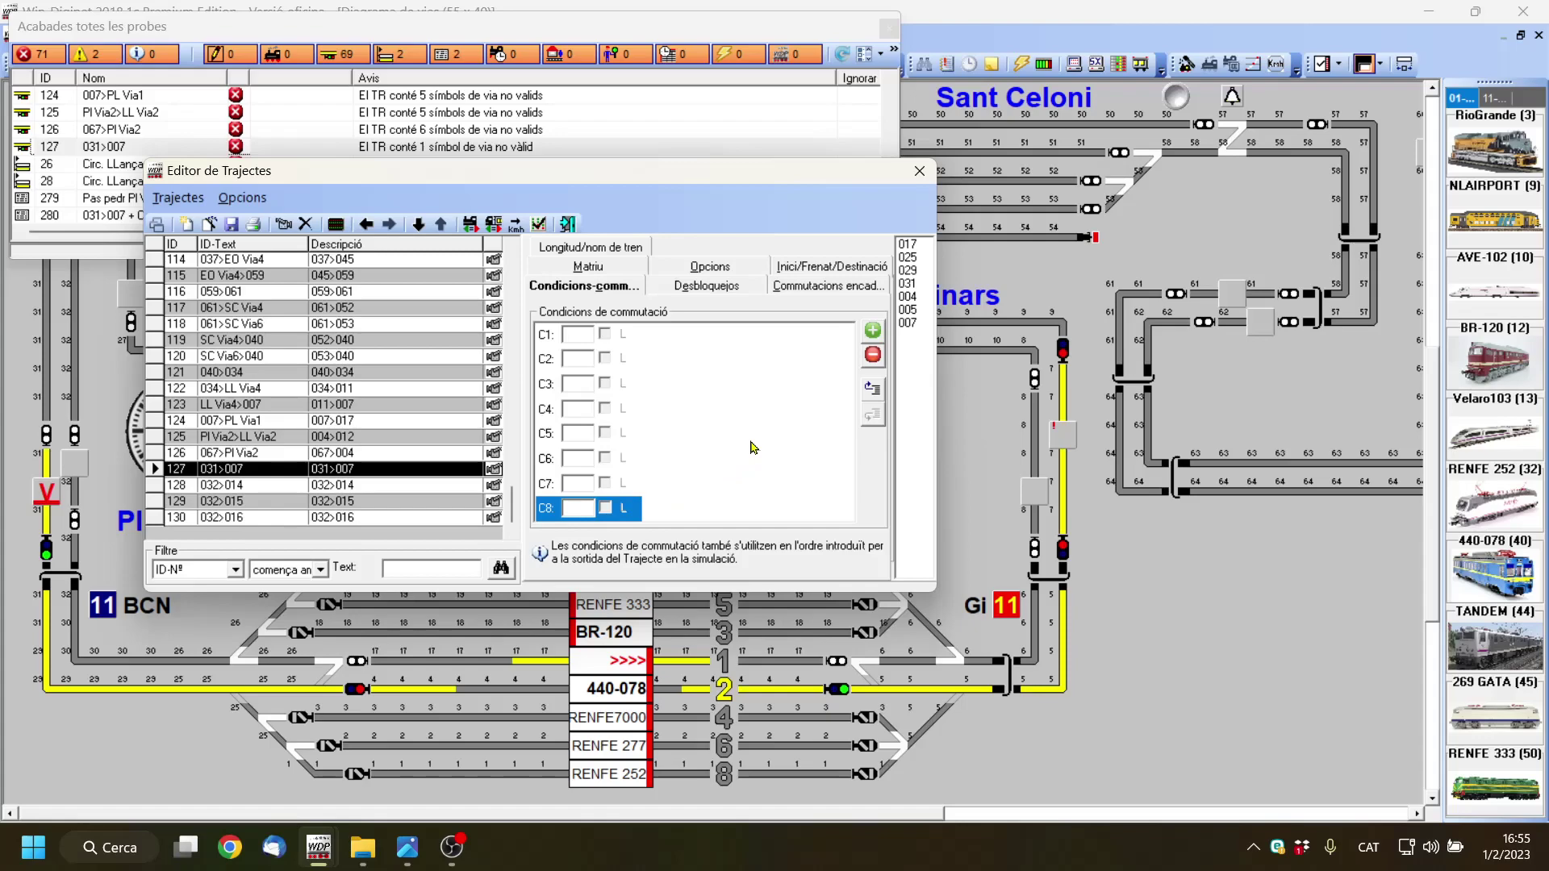
# Start recording route 031>007 again, saving the cleared conditions and discarding its previously recorded path.
pyautogui.click(283, 225)
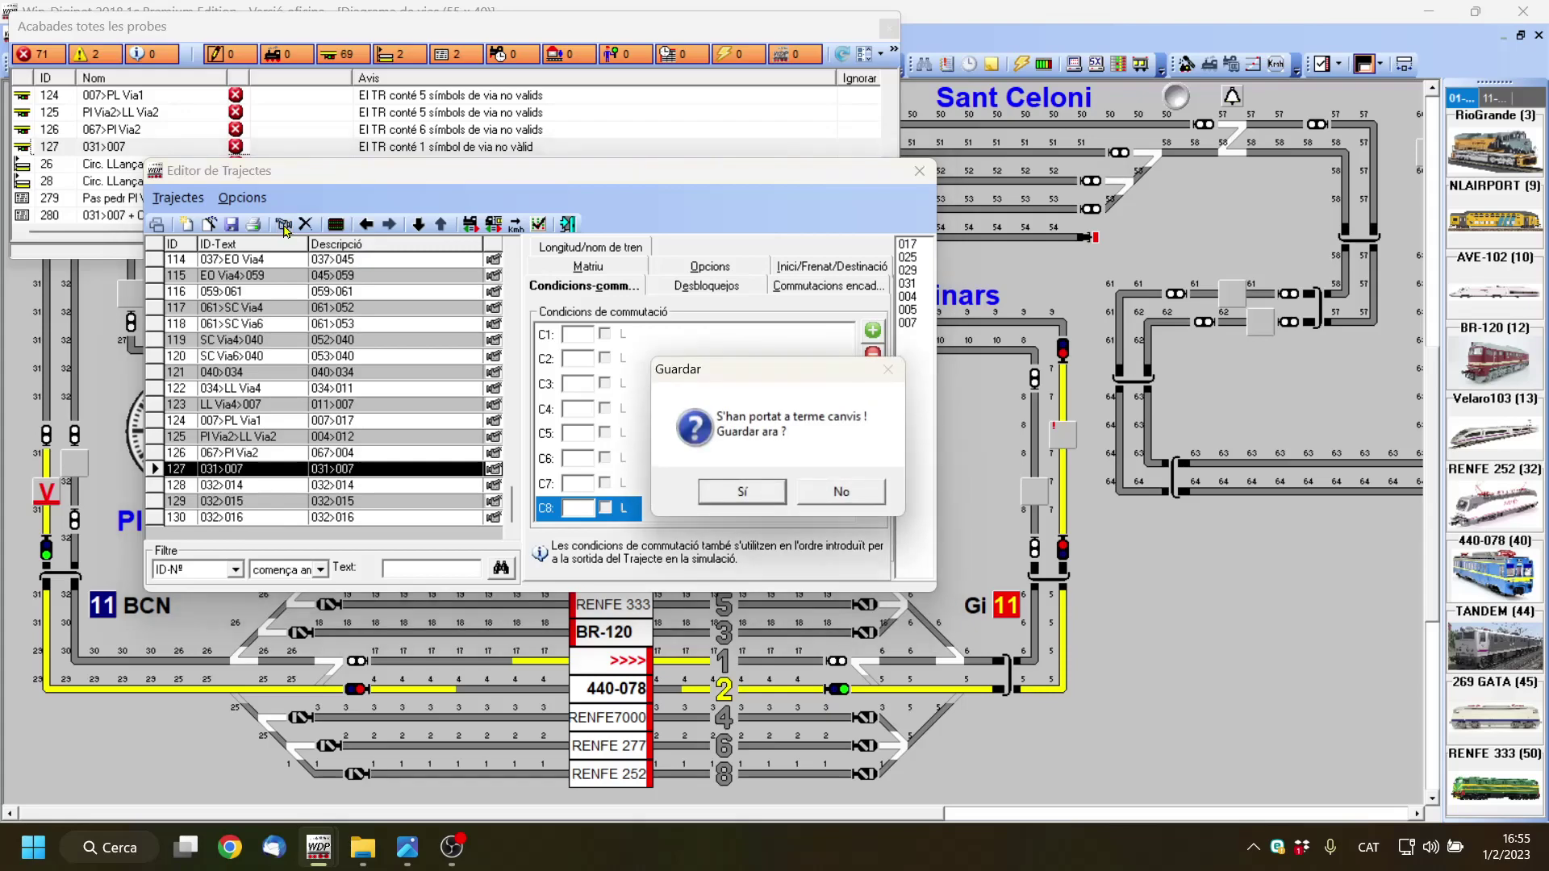
pyautogui.click(742, 492)
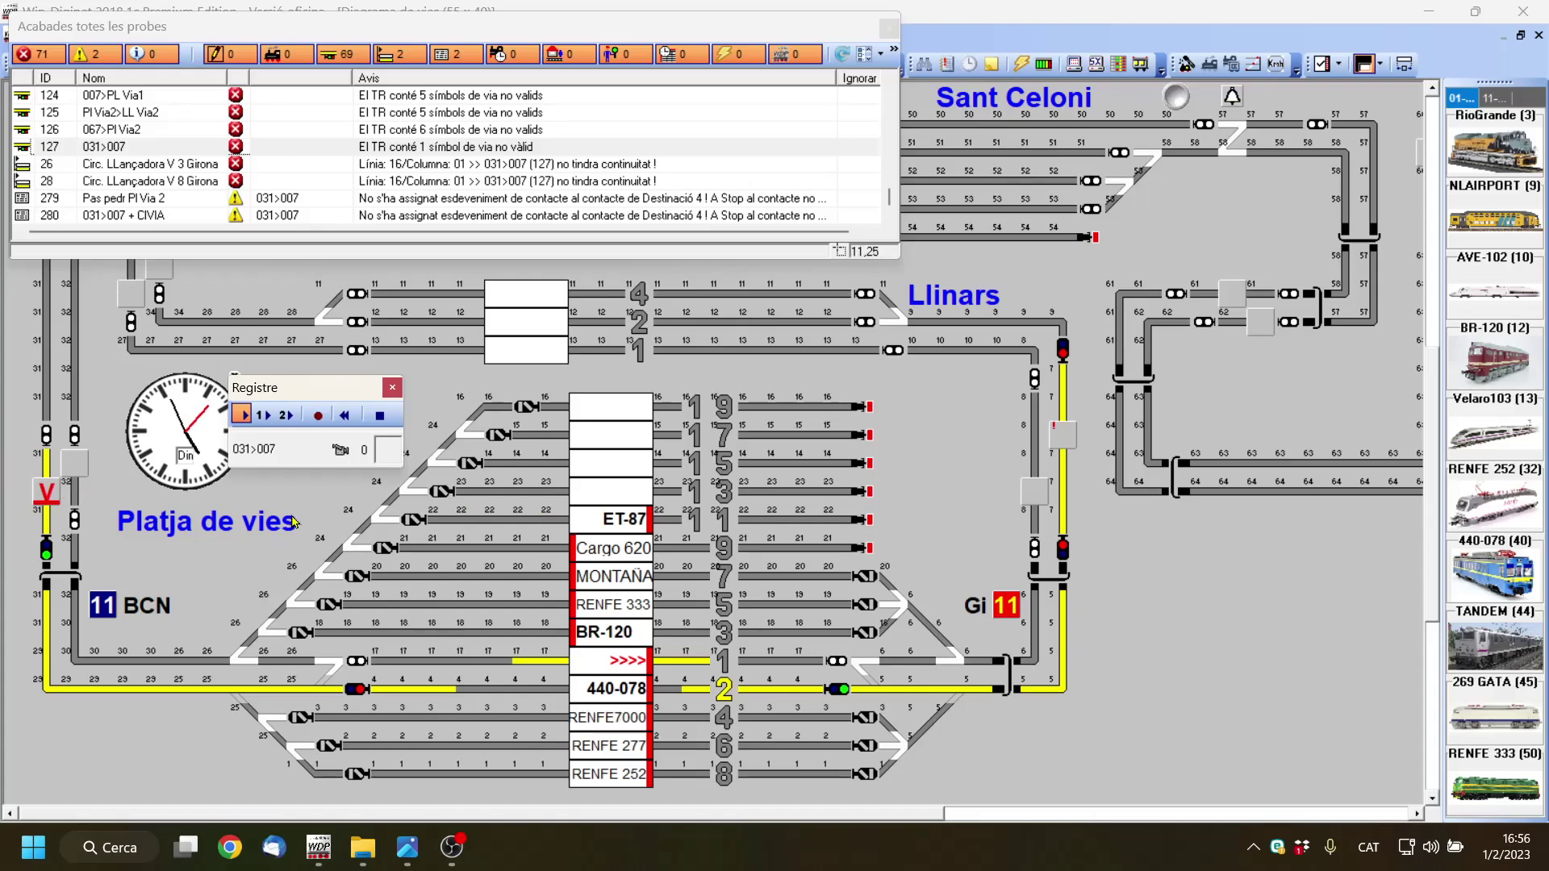
pyautogui.click(347, 416)
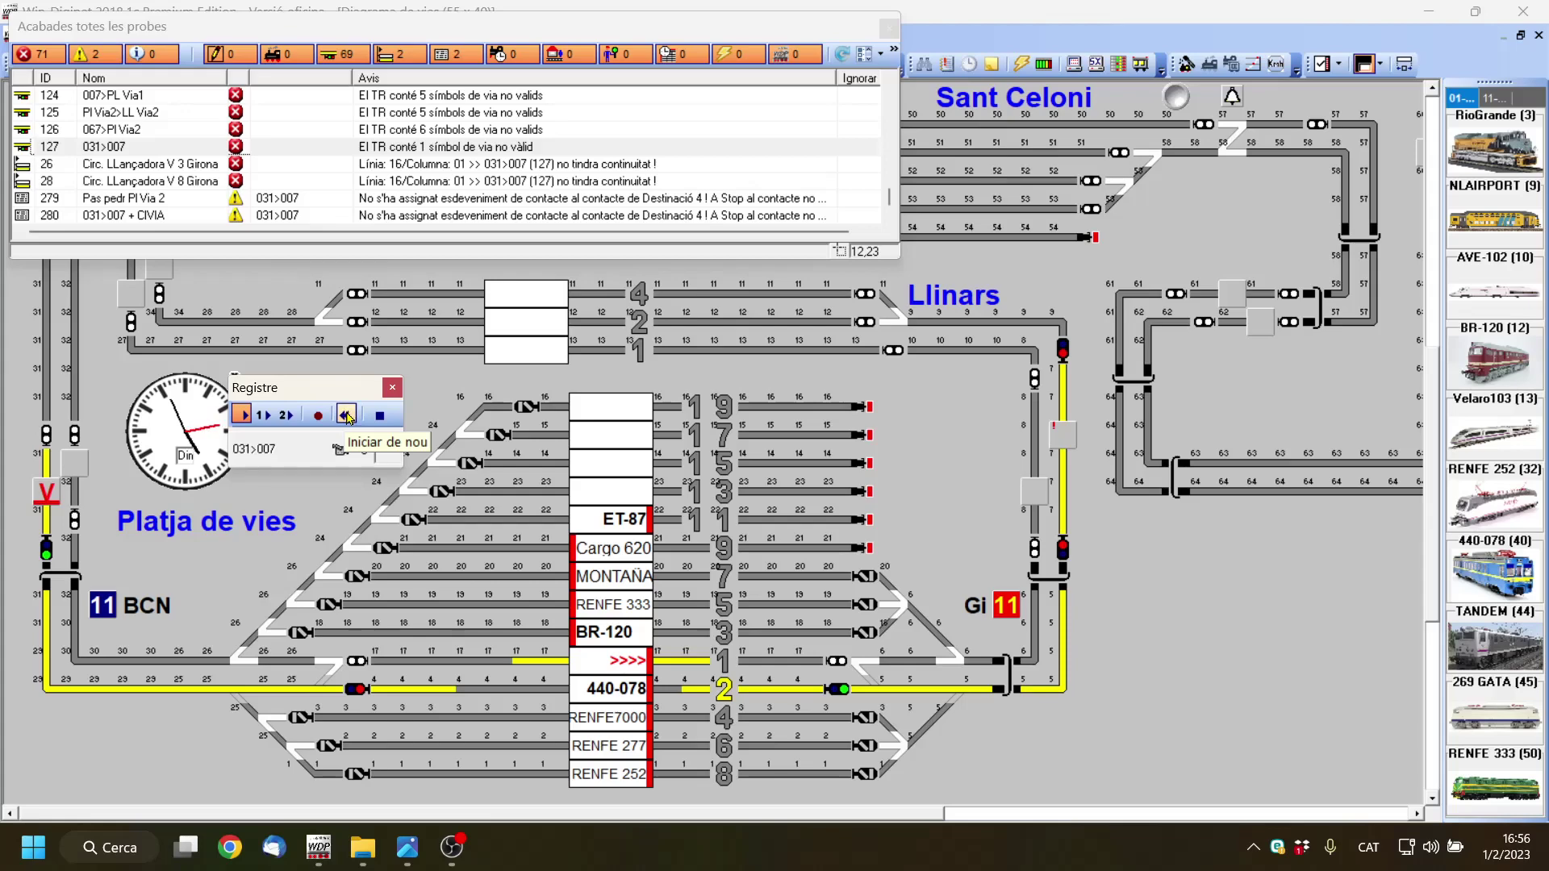
# Draw route 031>007 from the block at contact 31 through track 2 of Platja de vies, with its train number field pointing towards Girona.
pyautogui.click(44, 464)
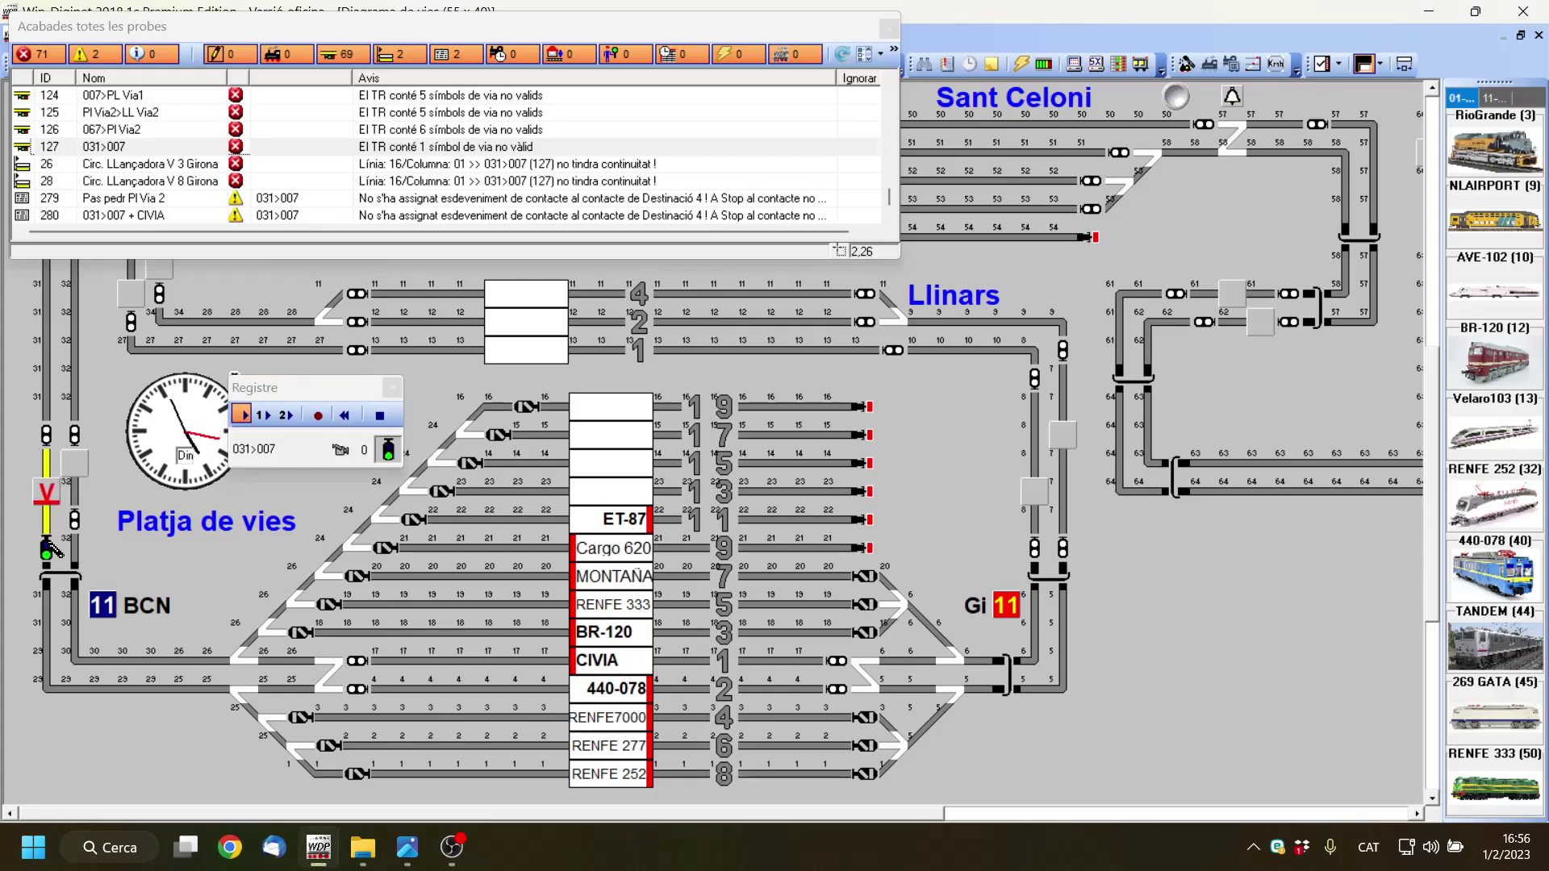
pyautogui.moveTo(46, 586)
pyautogui.mouseDown()
pyautogui.moveTo(46, 680)
pyautogui.moveTo(73, 696)
pyautogui.moveTo(361, 701)
pyautogui.moveTo(373, 657)
pyautogui.moveTo(408, 693)
pyautogui.moveTo(613, 696)
pyautogui.mouseUp()
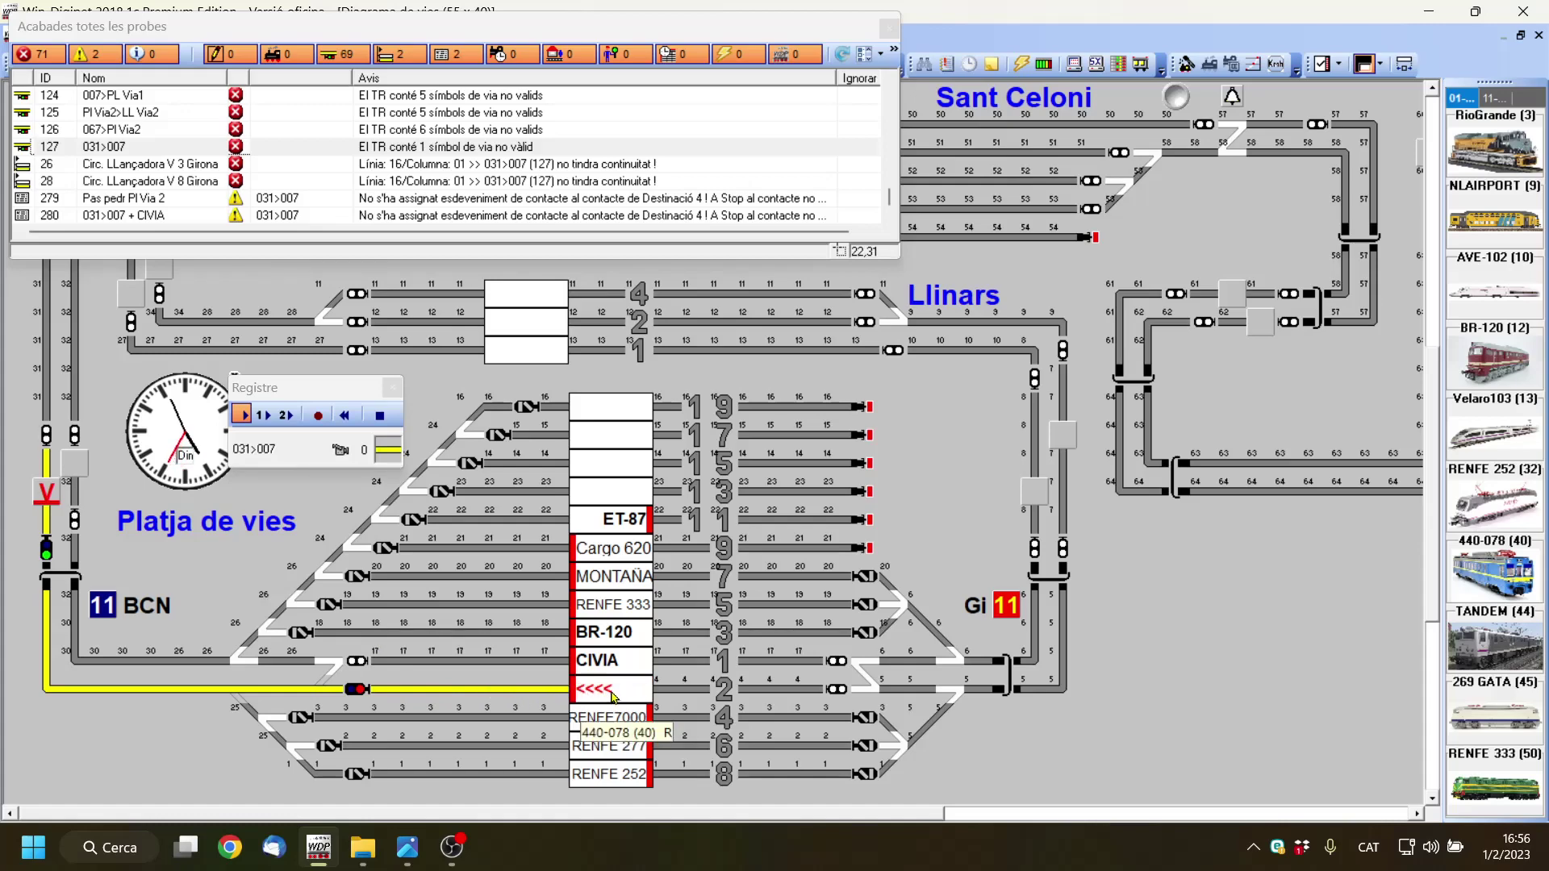
pyautogui.click(613, 697)
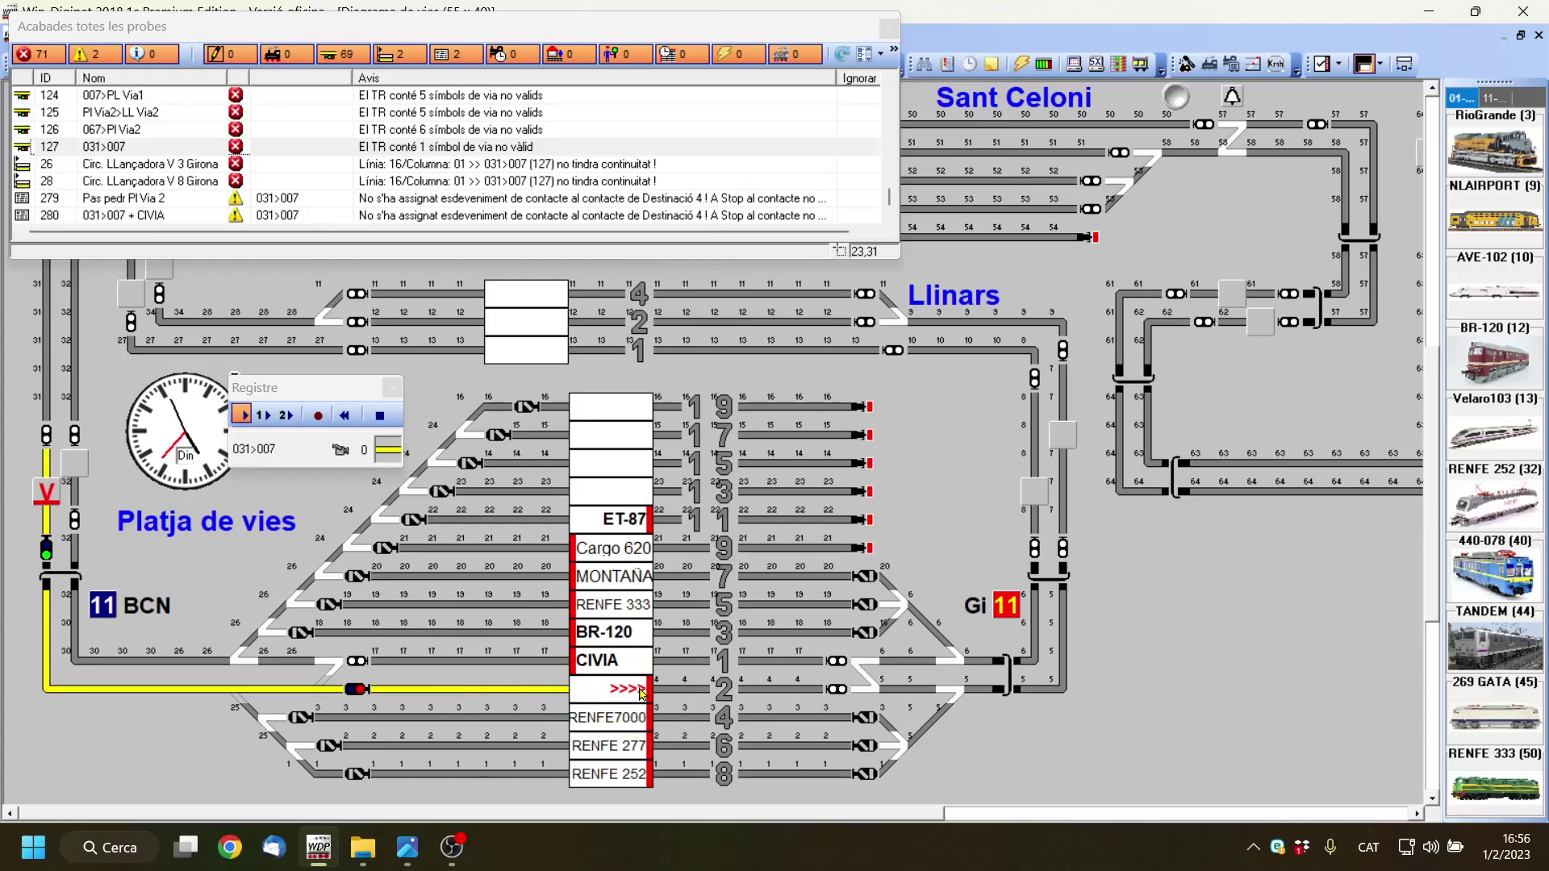
pyautogui.moveTo(660, 694)
pyautogui.mouseDown()
pyautogui.moveTo(891, 708)
pyautogui.moveTo(870, 701)
pyautogui.mouseUp()
pyautogui.click(869, 698)
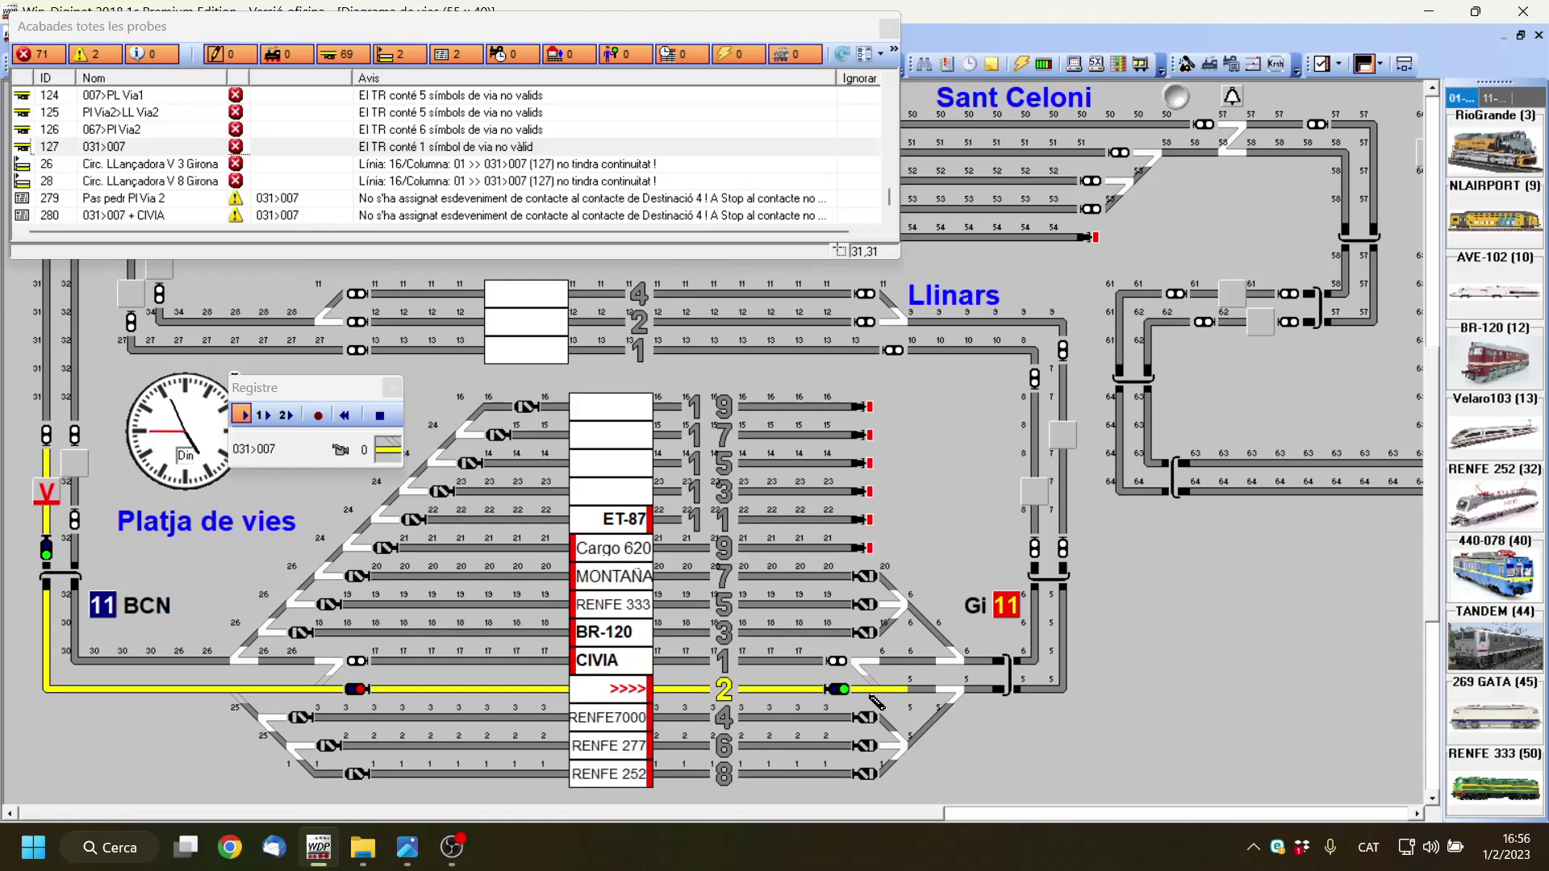
# Extend route 031>007 through the Girona-side turnout up to the block before Llinars, and save it with its contacts entered automatically.
pyautogui.click(960, 702)
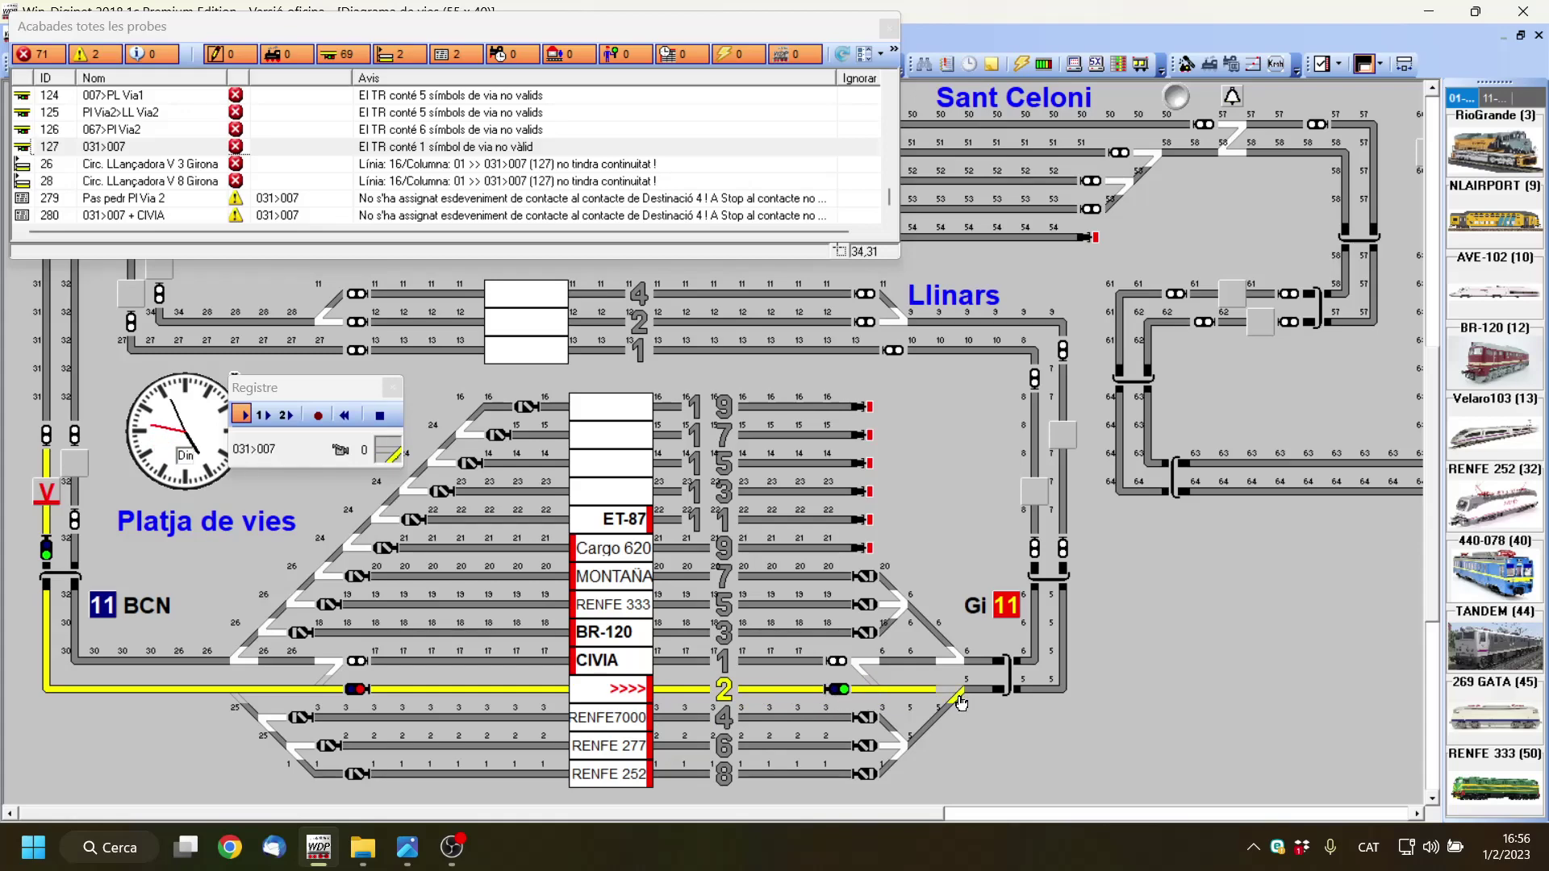
pyautogui.click(960, 702)
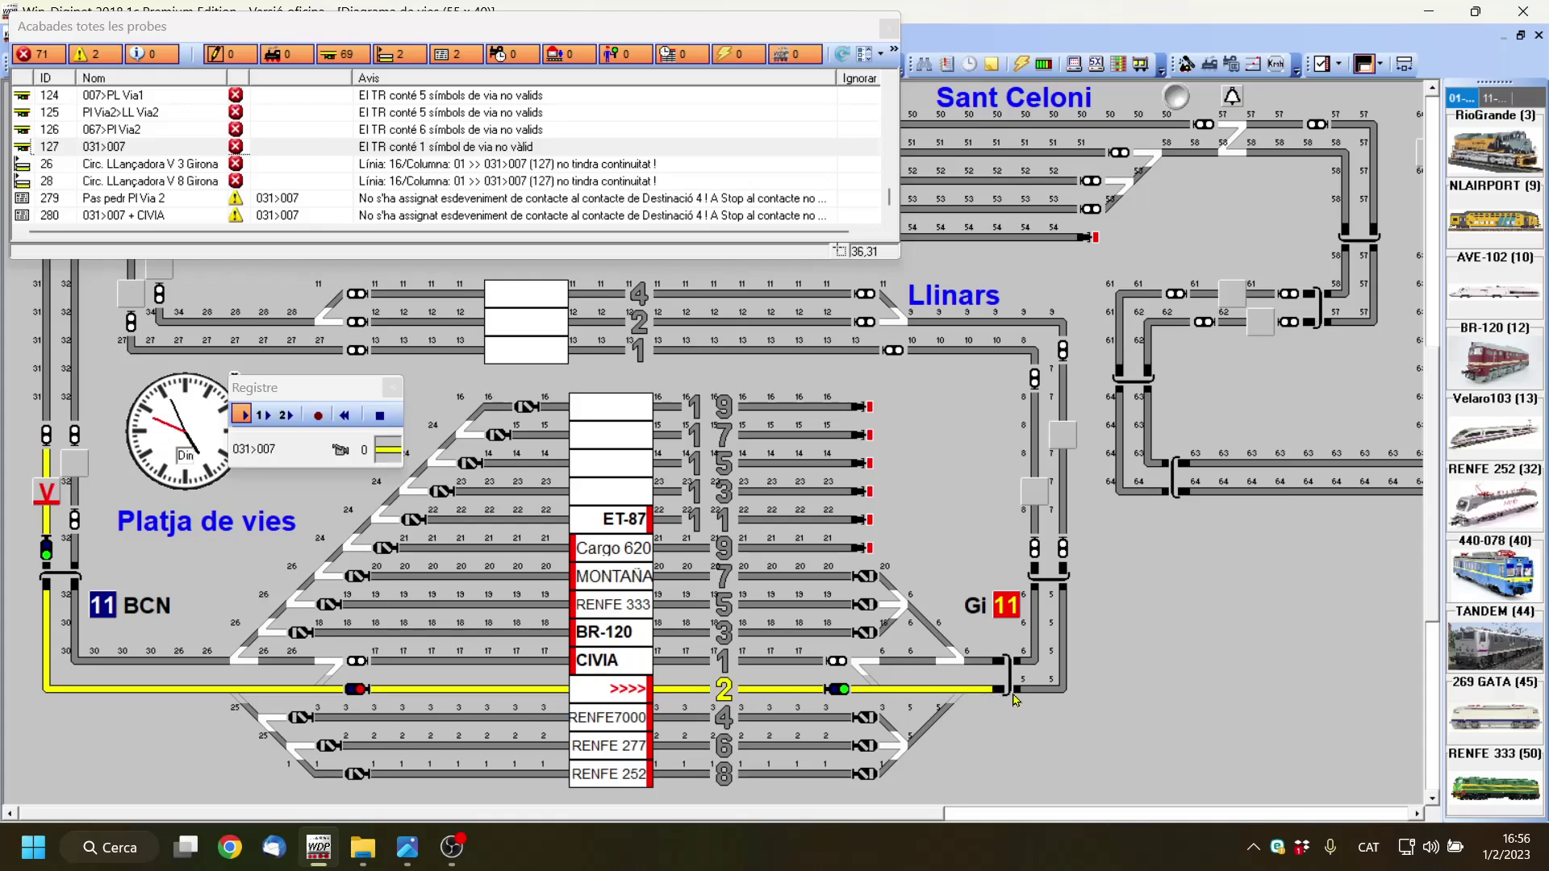
pyautogui.click(1064, 693)
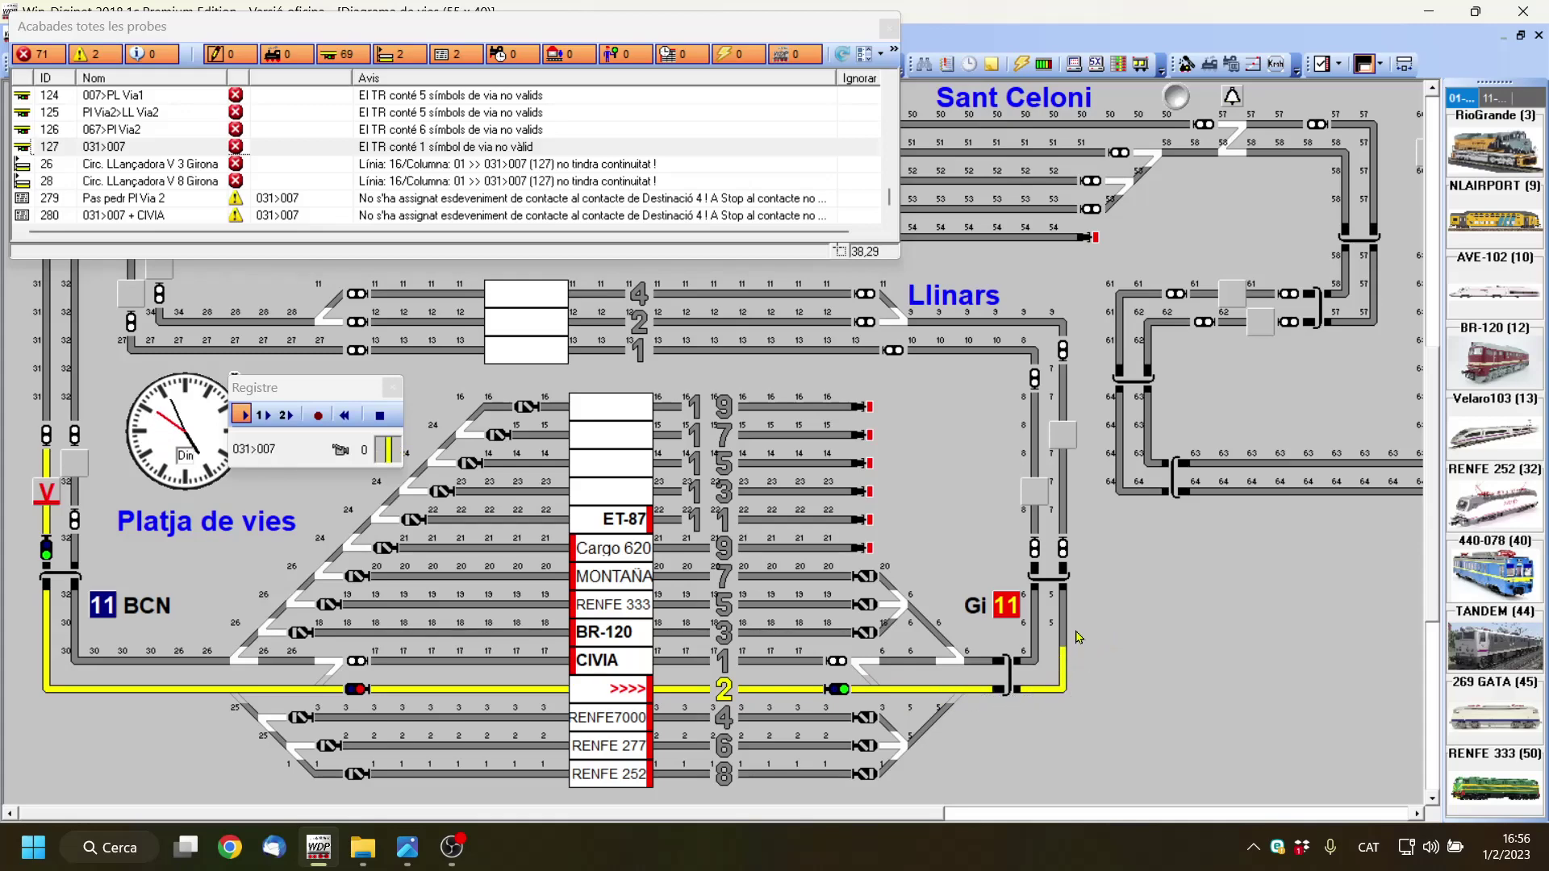
pyautogui.click(1065, 563)
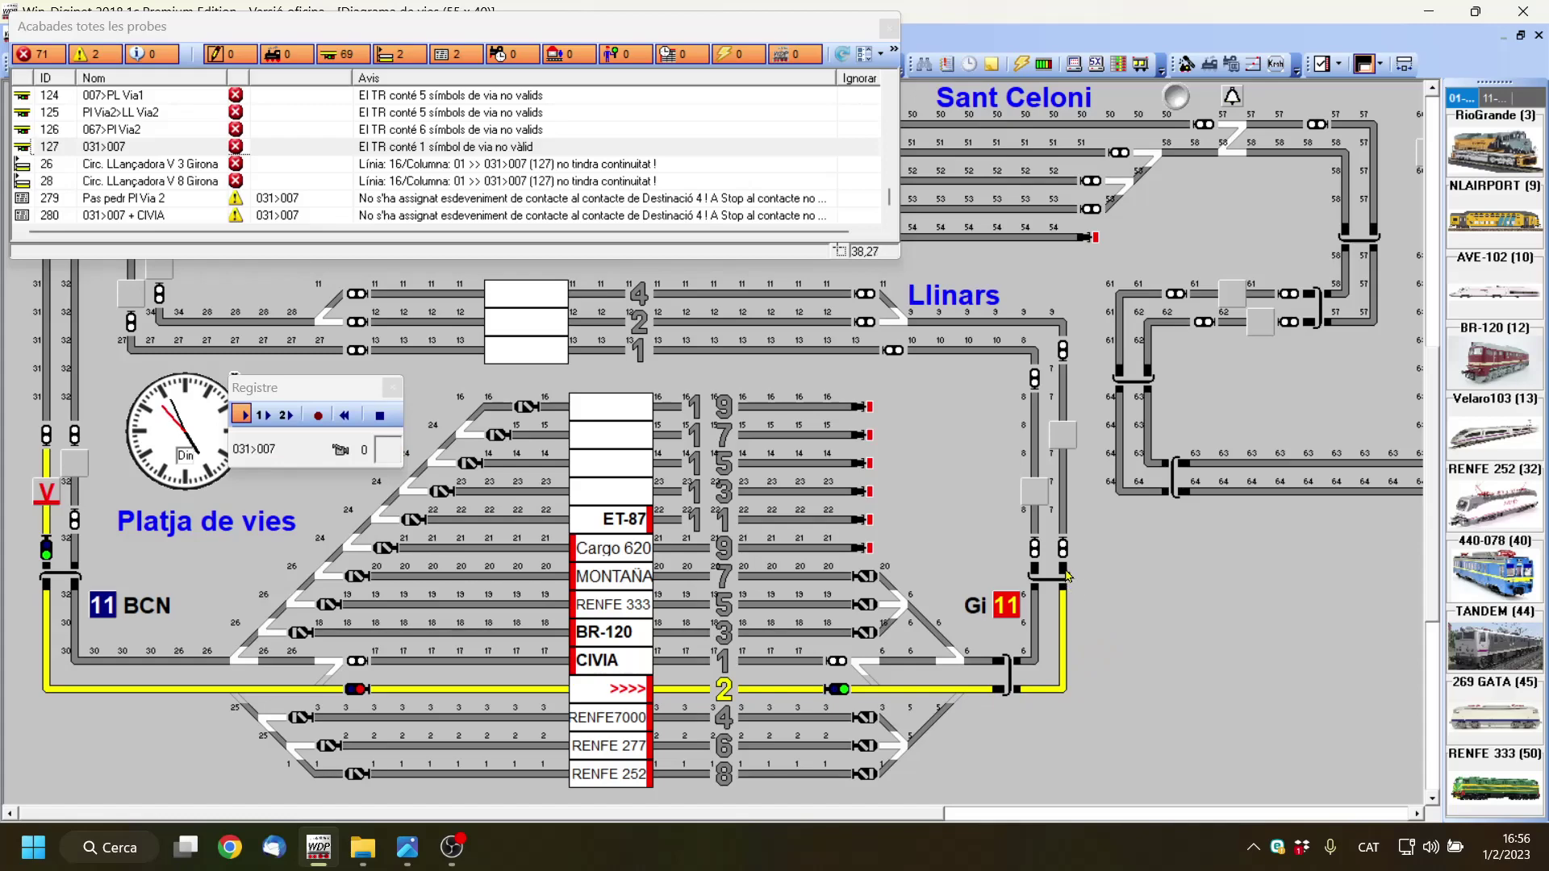
pyautogui.click(1064, 508)
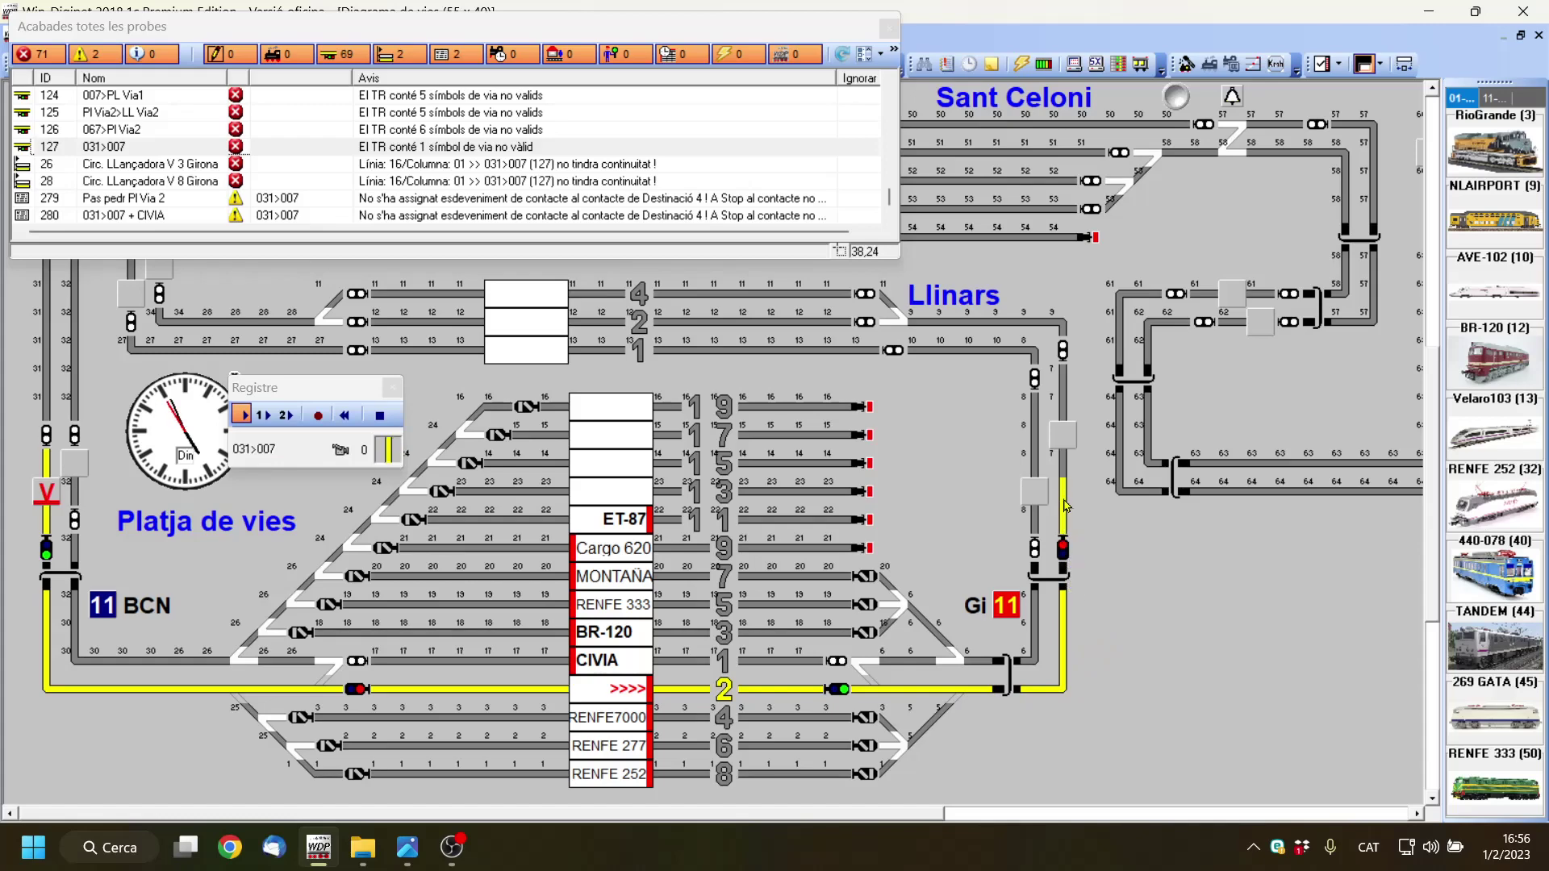
pyautogui.click(1063, 443)
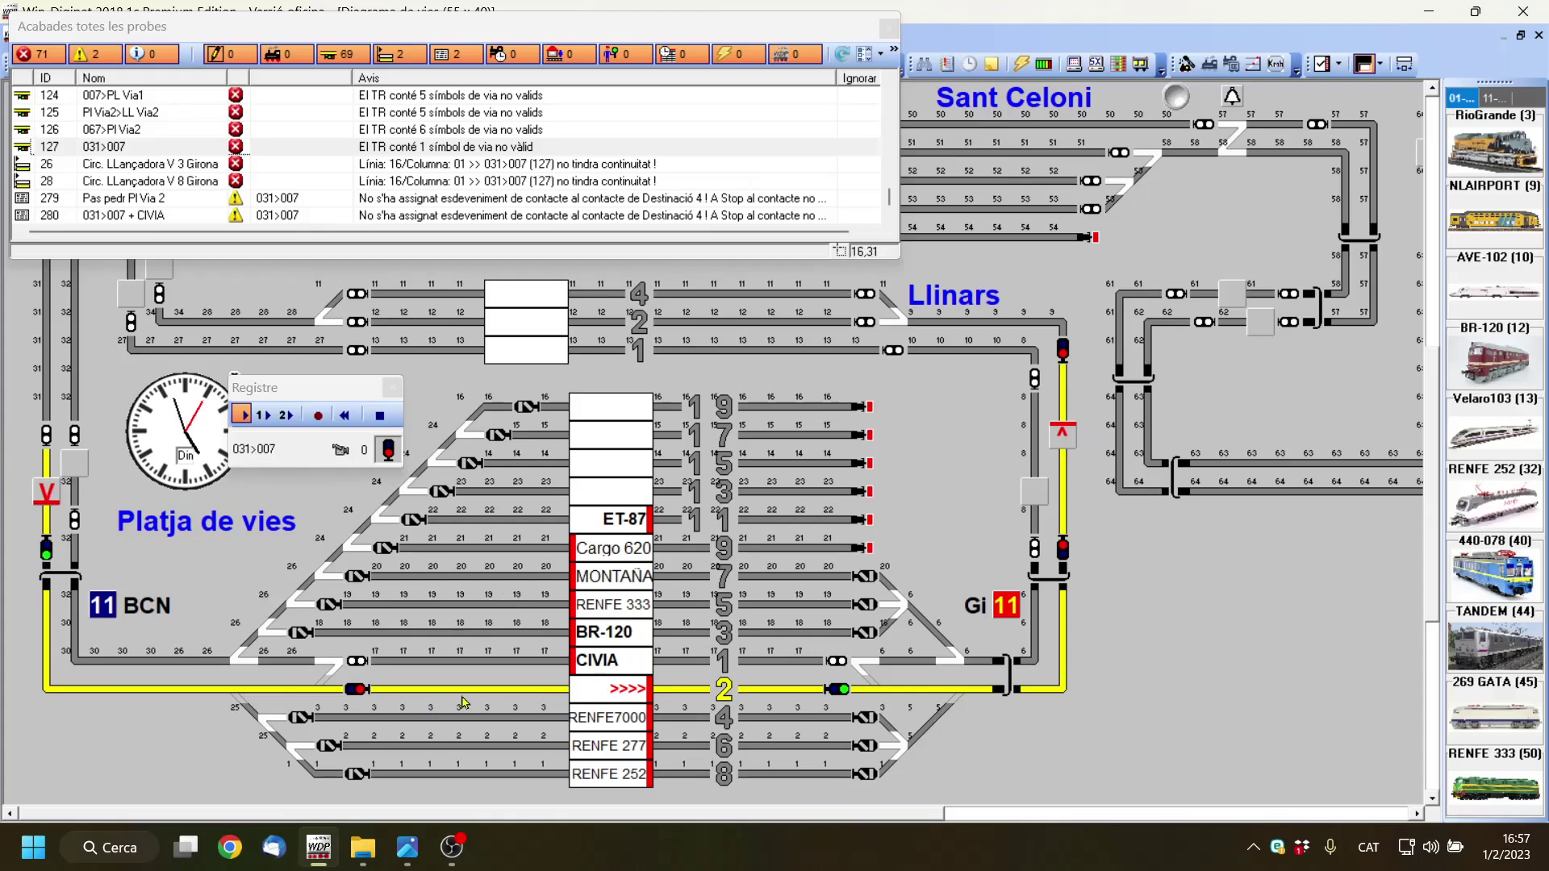
pyautogui.click(317, 416)
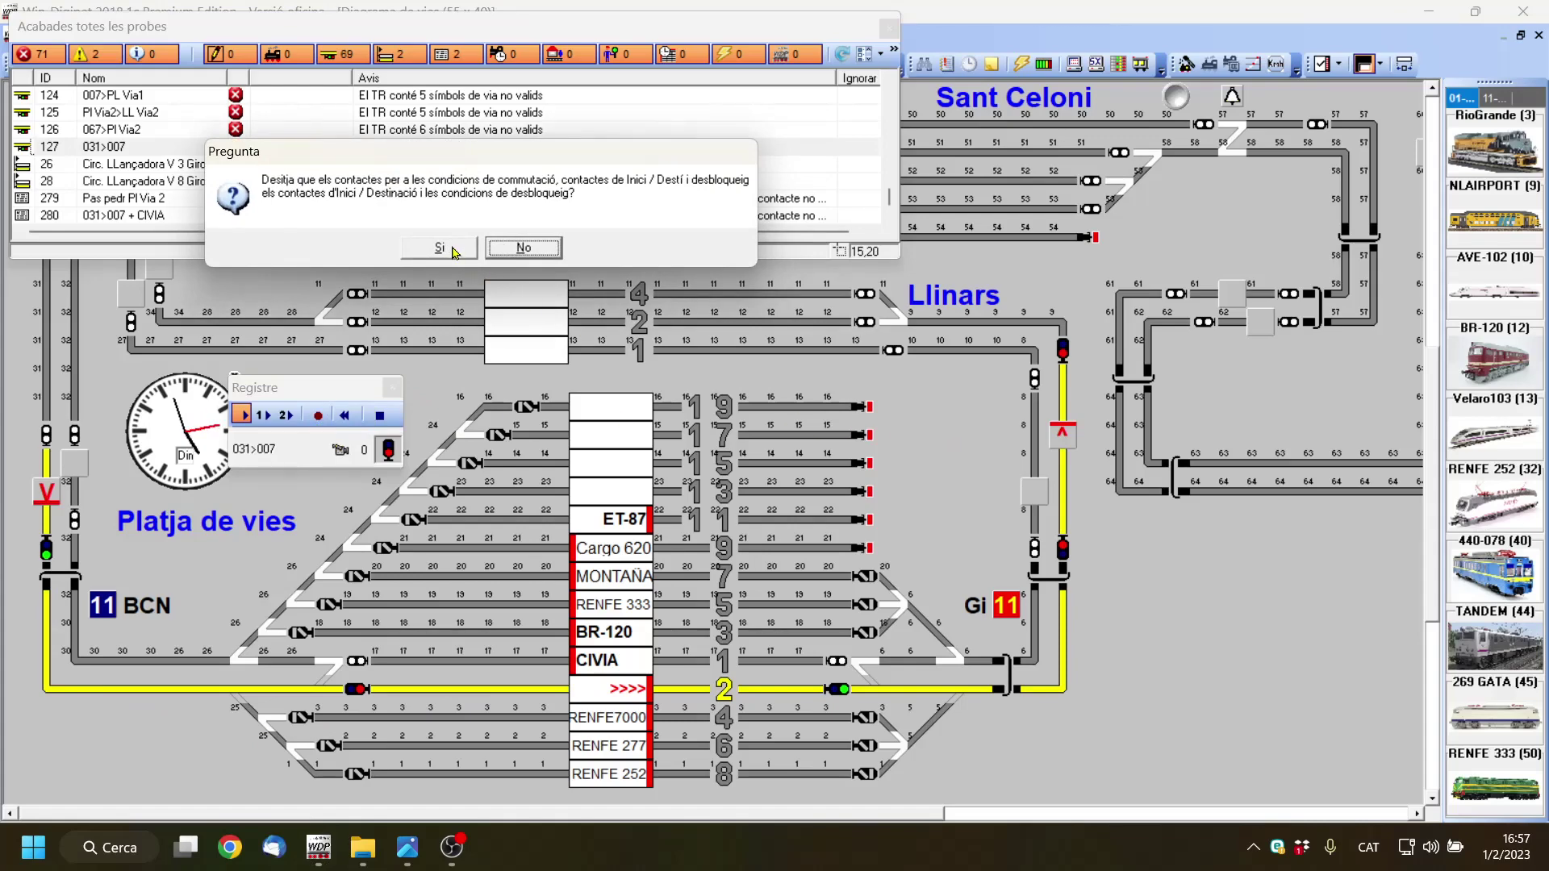
pyautogui.click(440, 249)
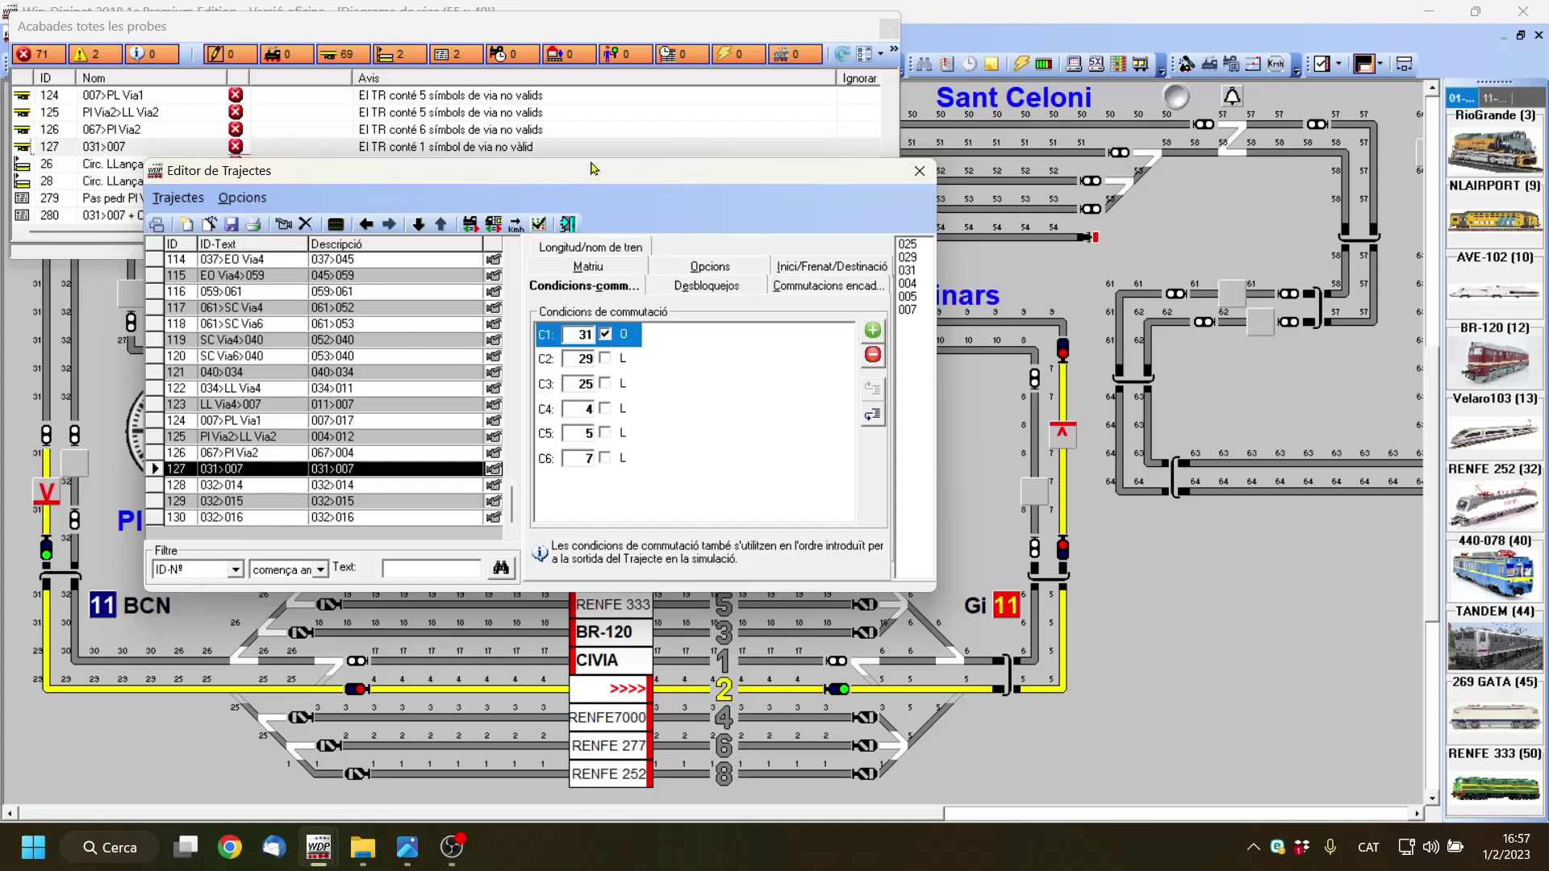
# Repeat the project tests and review the remaining errors and warnings throughout the results list.
pyautogui.moveTo(585, 170); pyautogui.dragTo(709, 298)
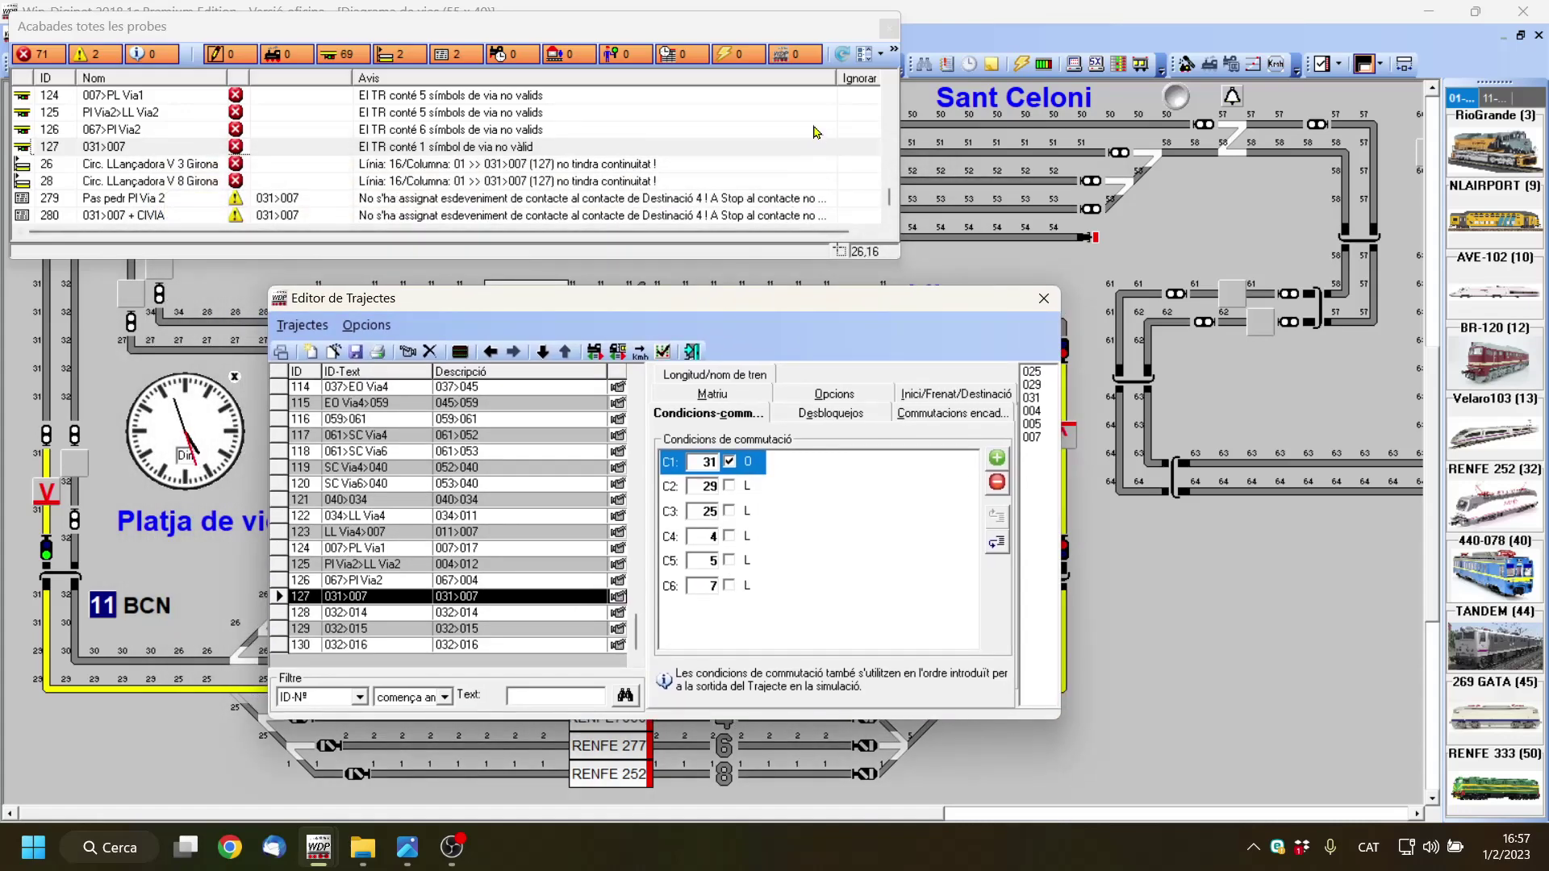
pyautogui.click(843, 57)
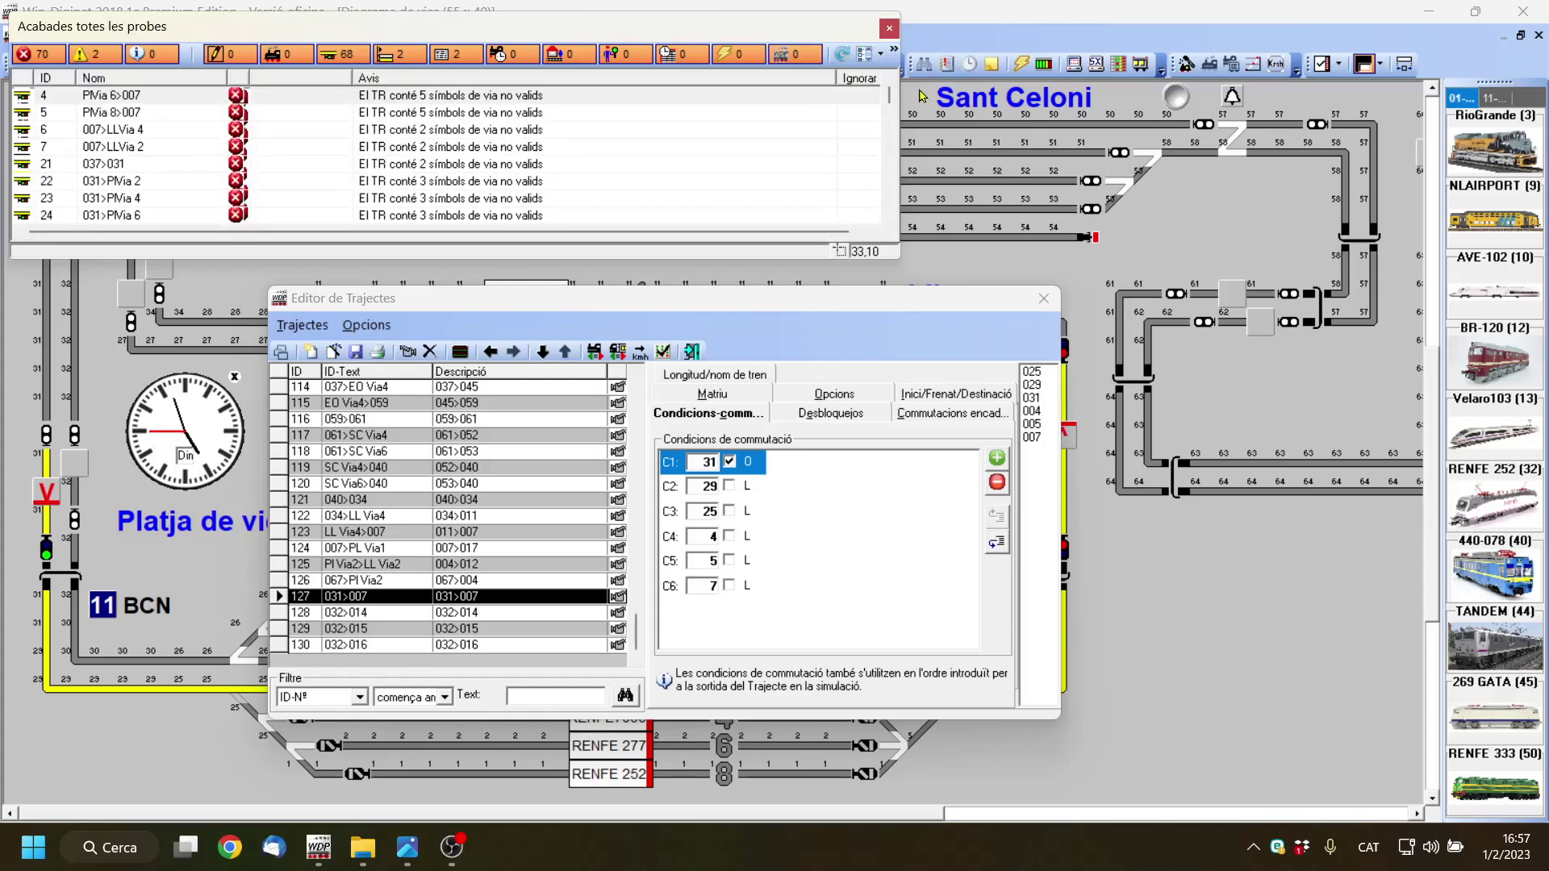
pyautogui.moveTo(890, 103); pyautogui.dragTo(890, 216)
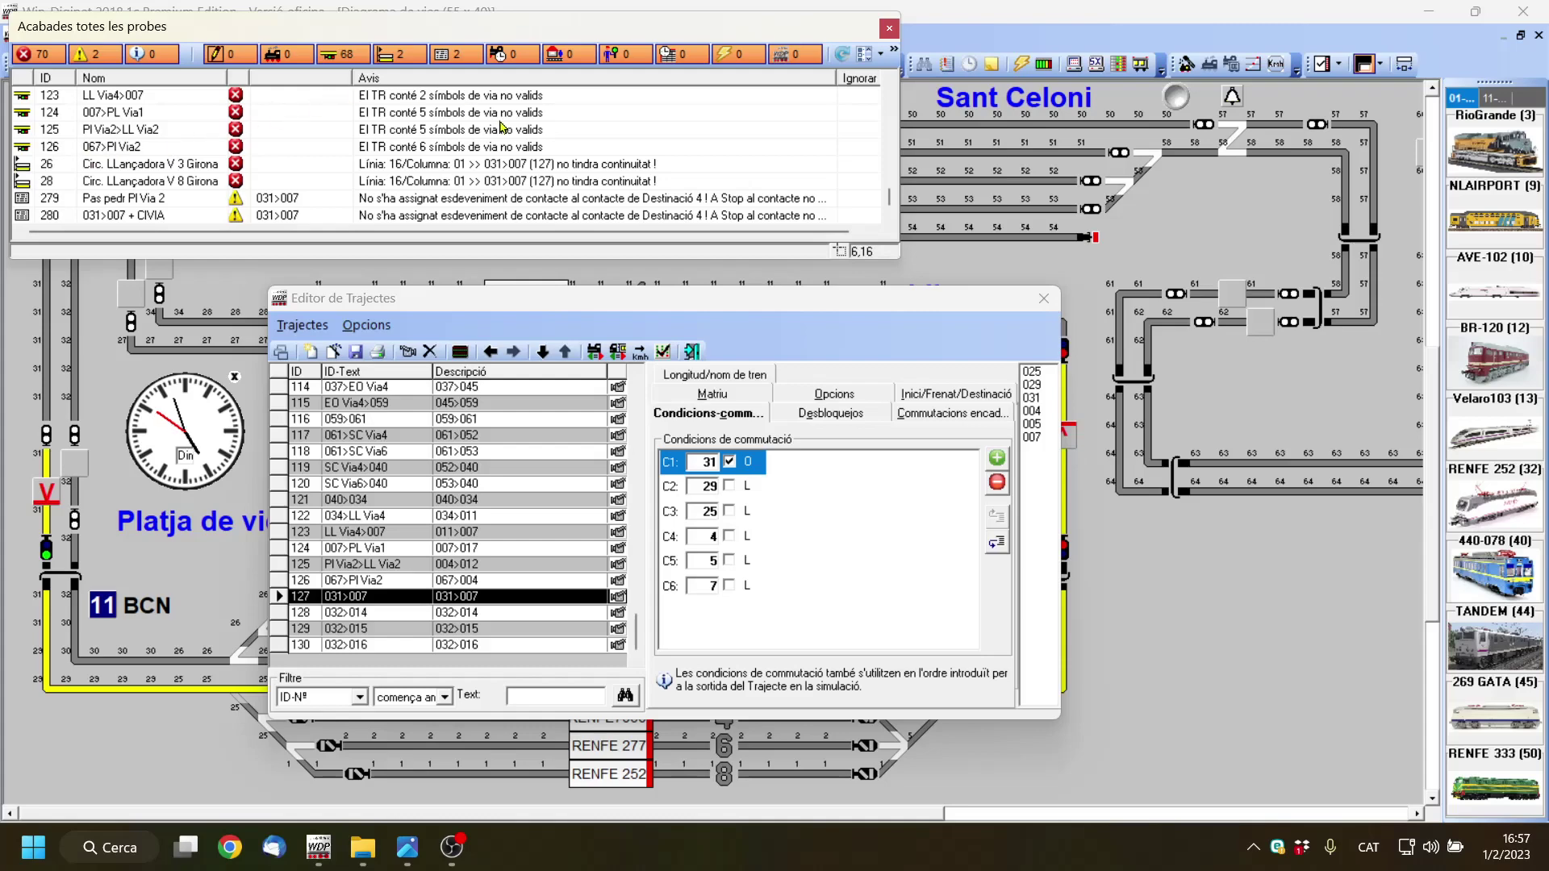
pyautogui.scroll(8, 446, 132)
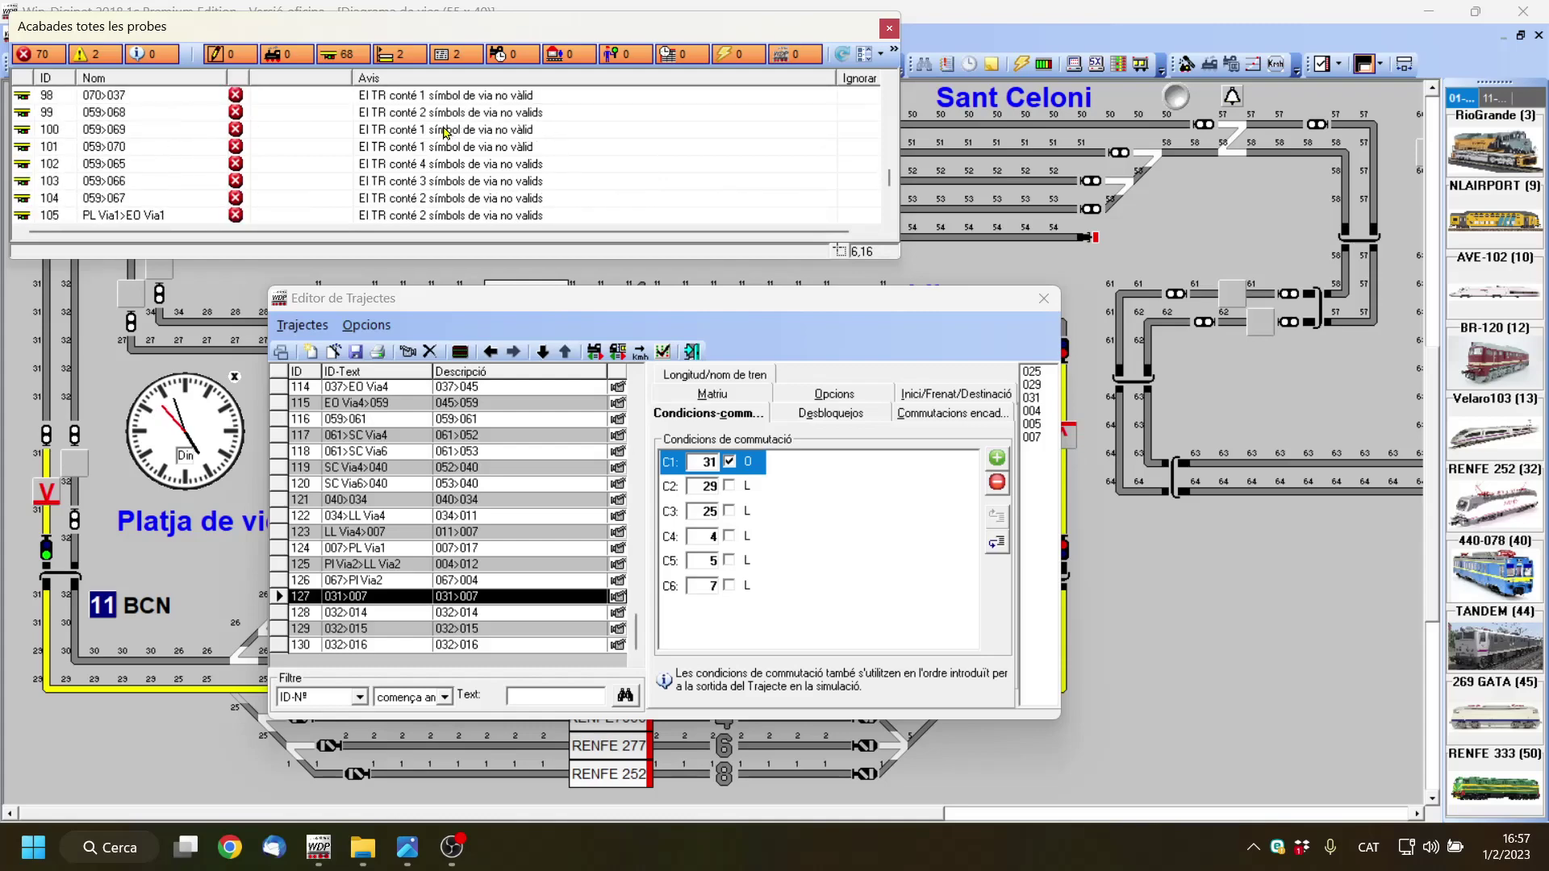
pyautogui.scroll(8, 446, 131)
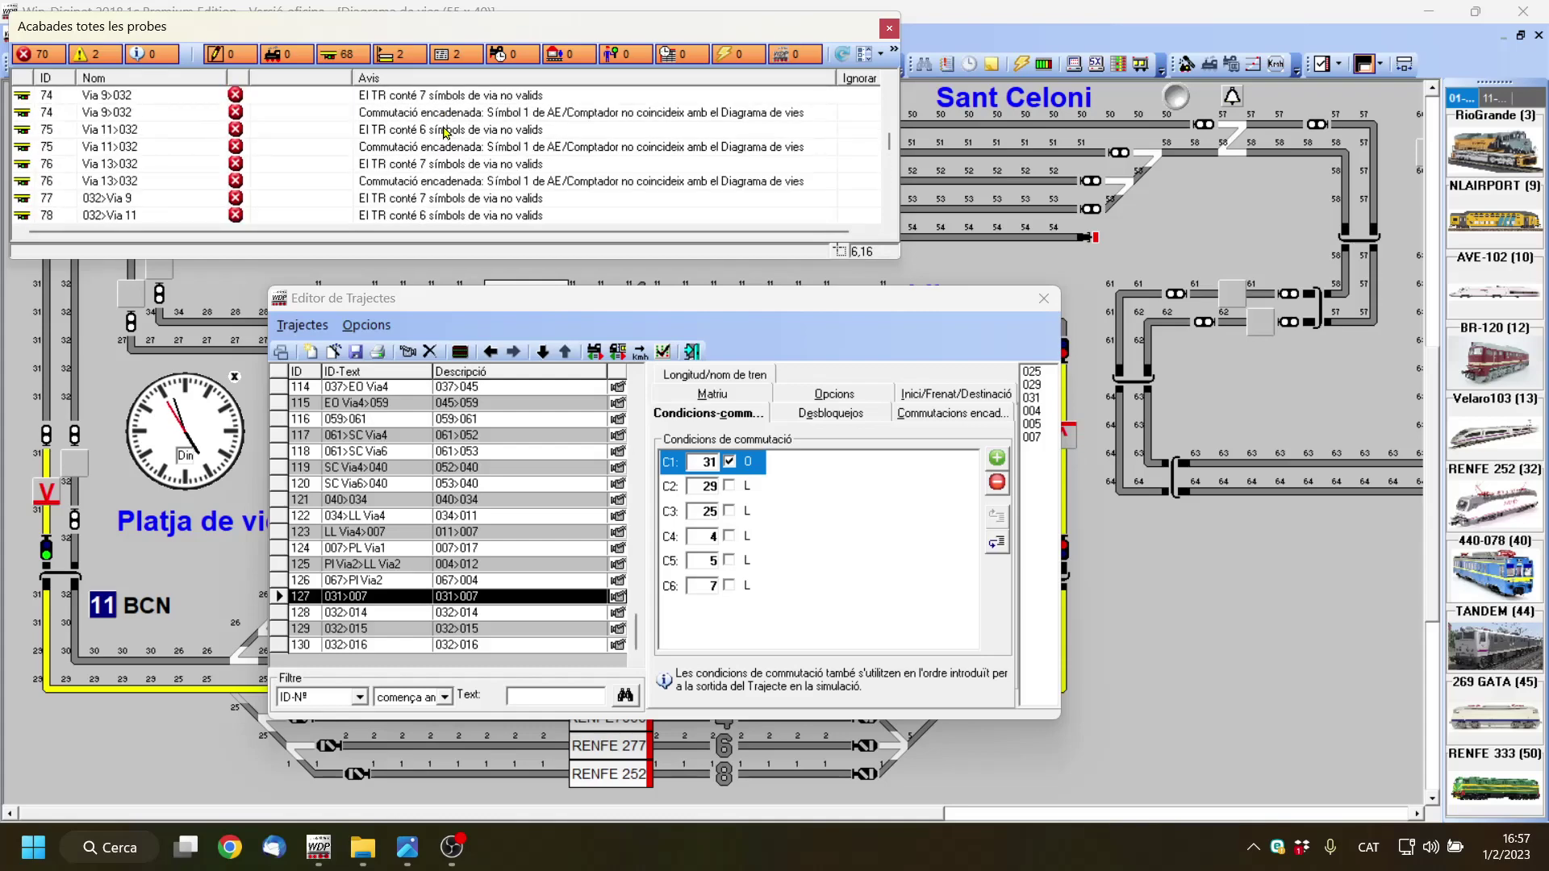
pyautogui.scroll(-3, 448, 141)
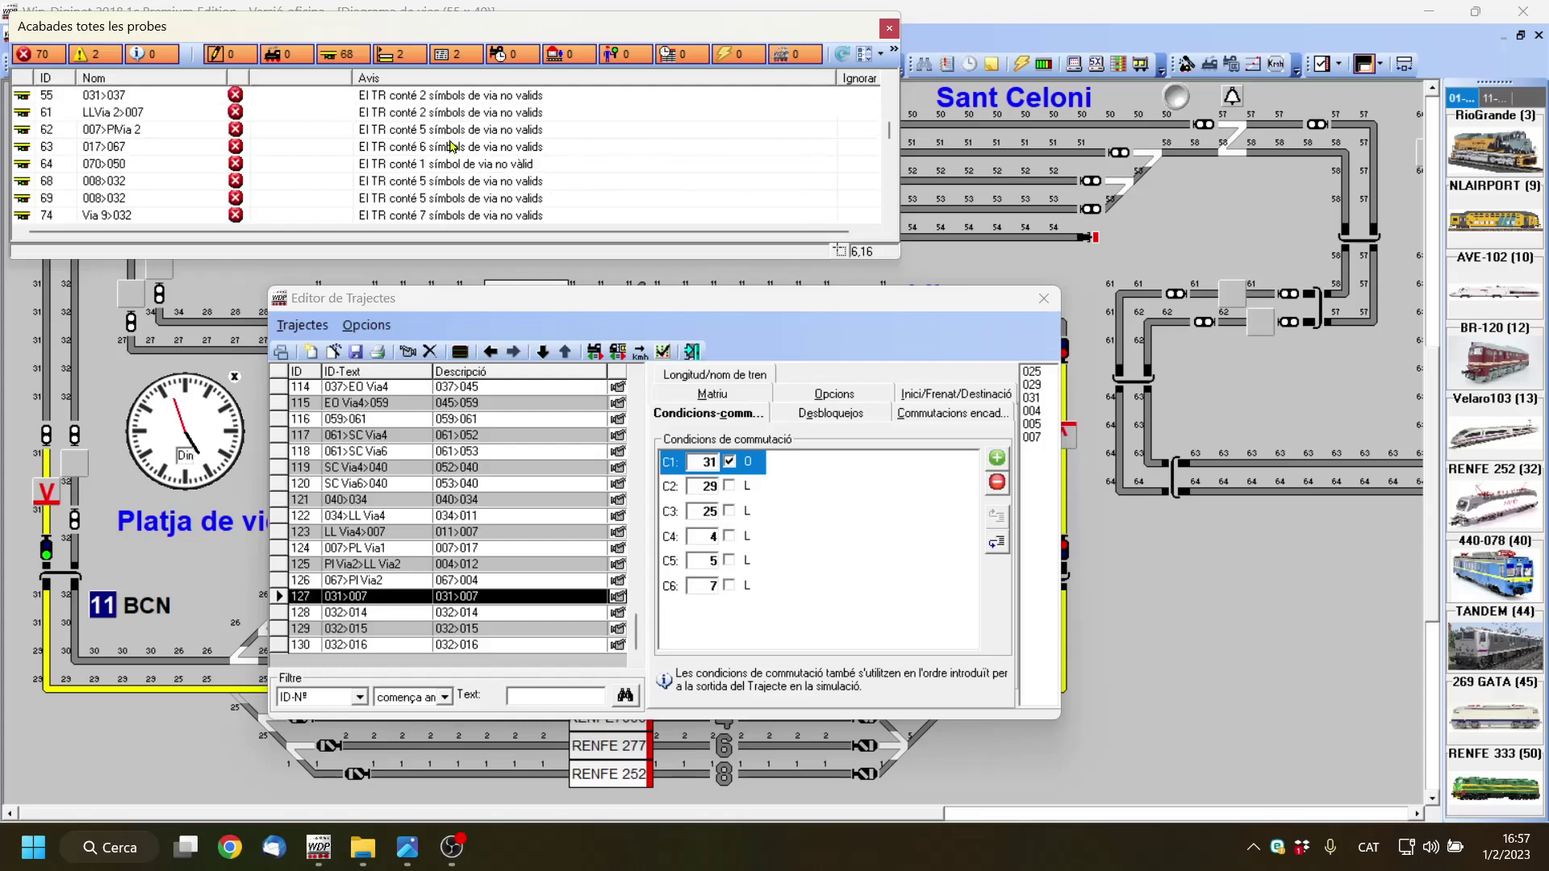
pyautogui.scroll(-10, 486, 141)
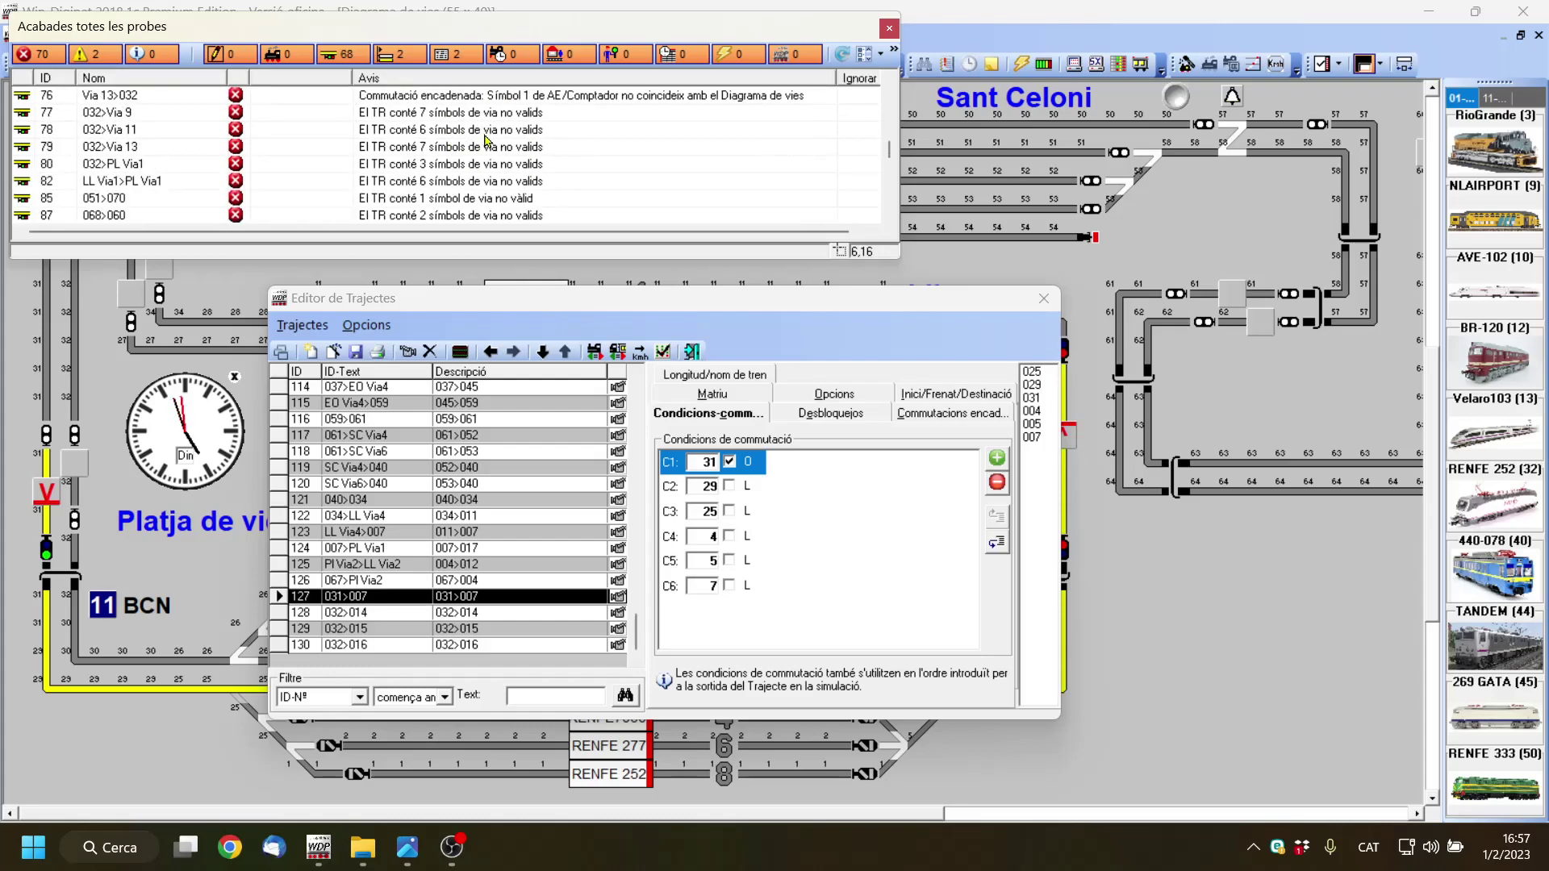
pyautogui.scroll(-5, 486, 141)
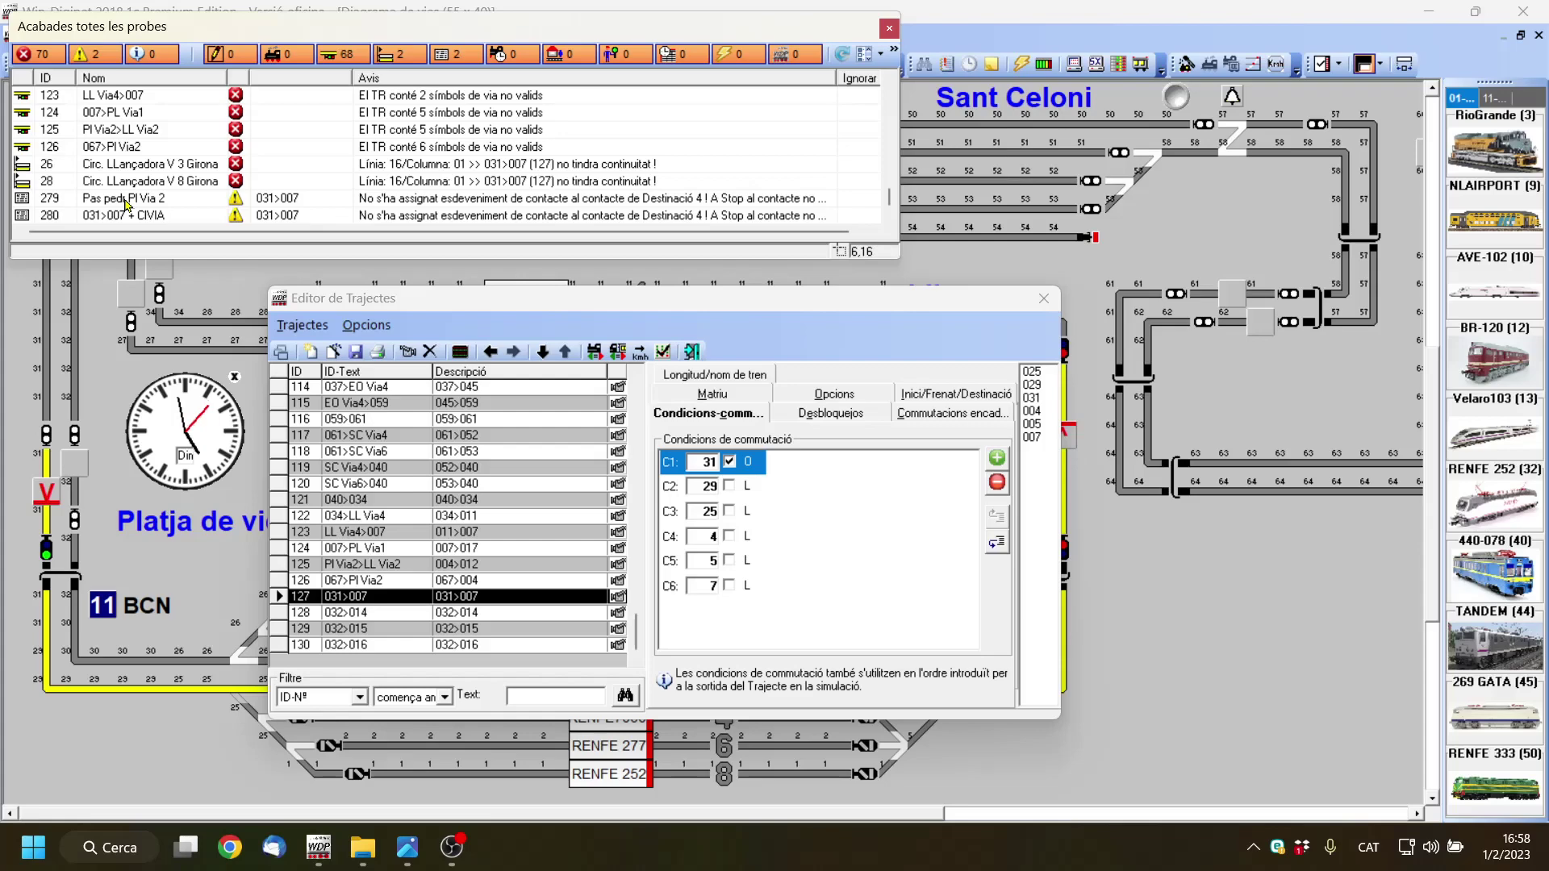
# Close the route editor and examine line 16 of Circ. LLançadora V 3 Girona, where its continuity error is reported.
pyautogui.click(692, 351)
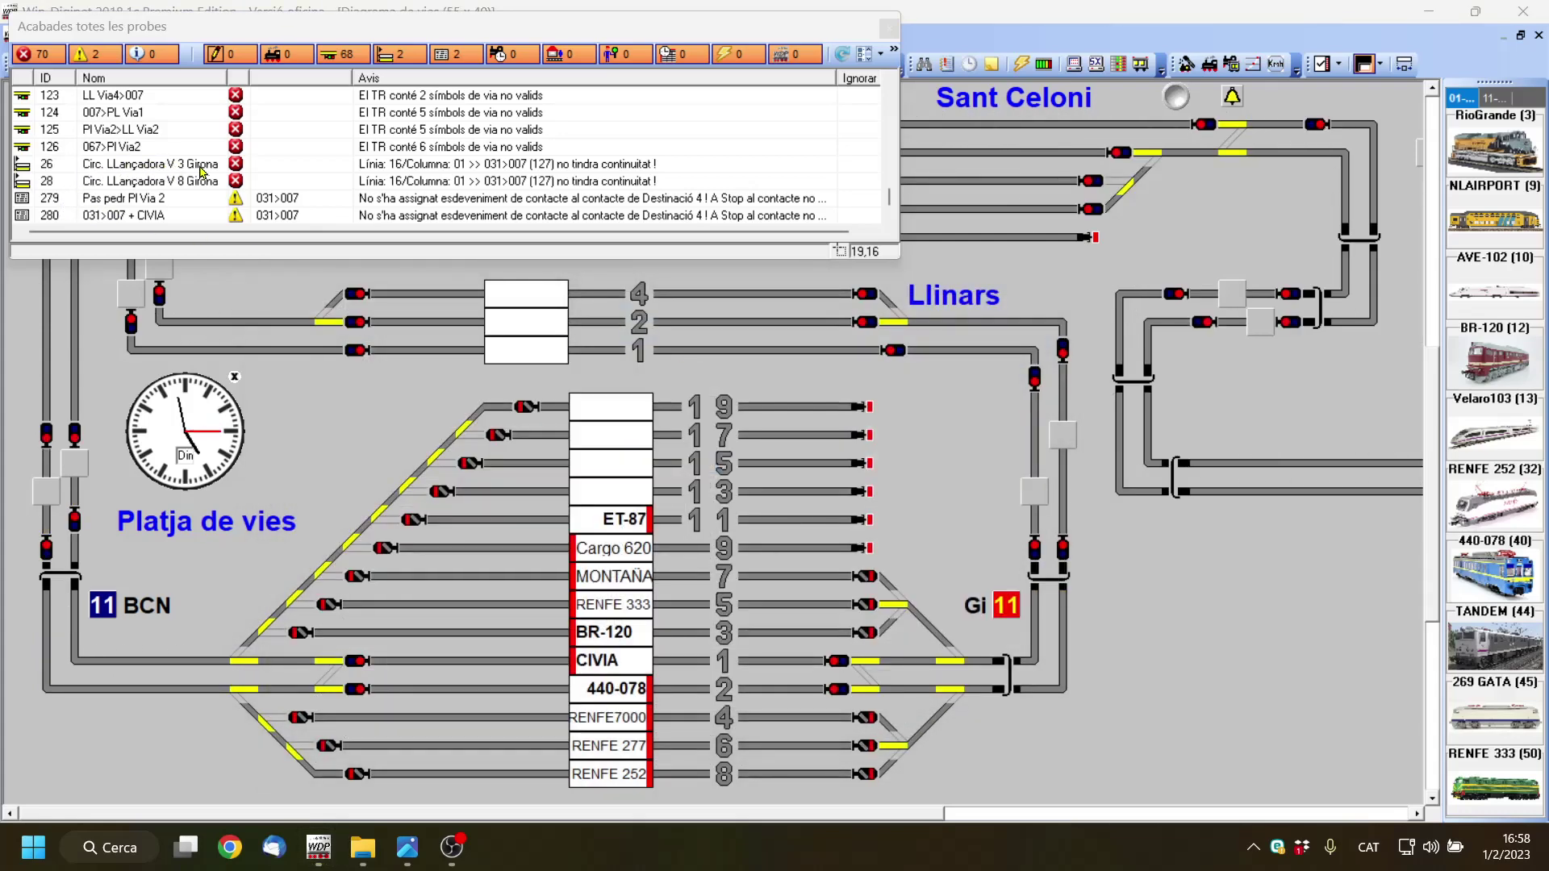
pyautogui.click(156, 171)
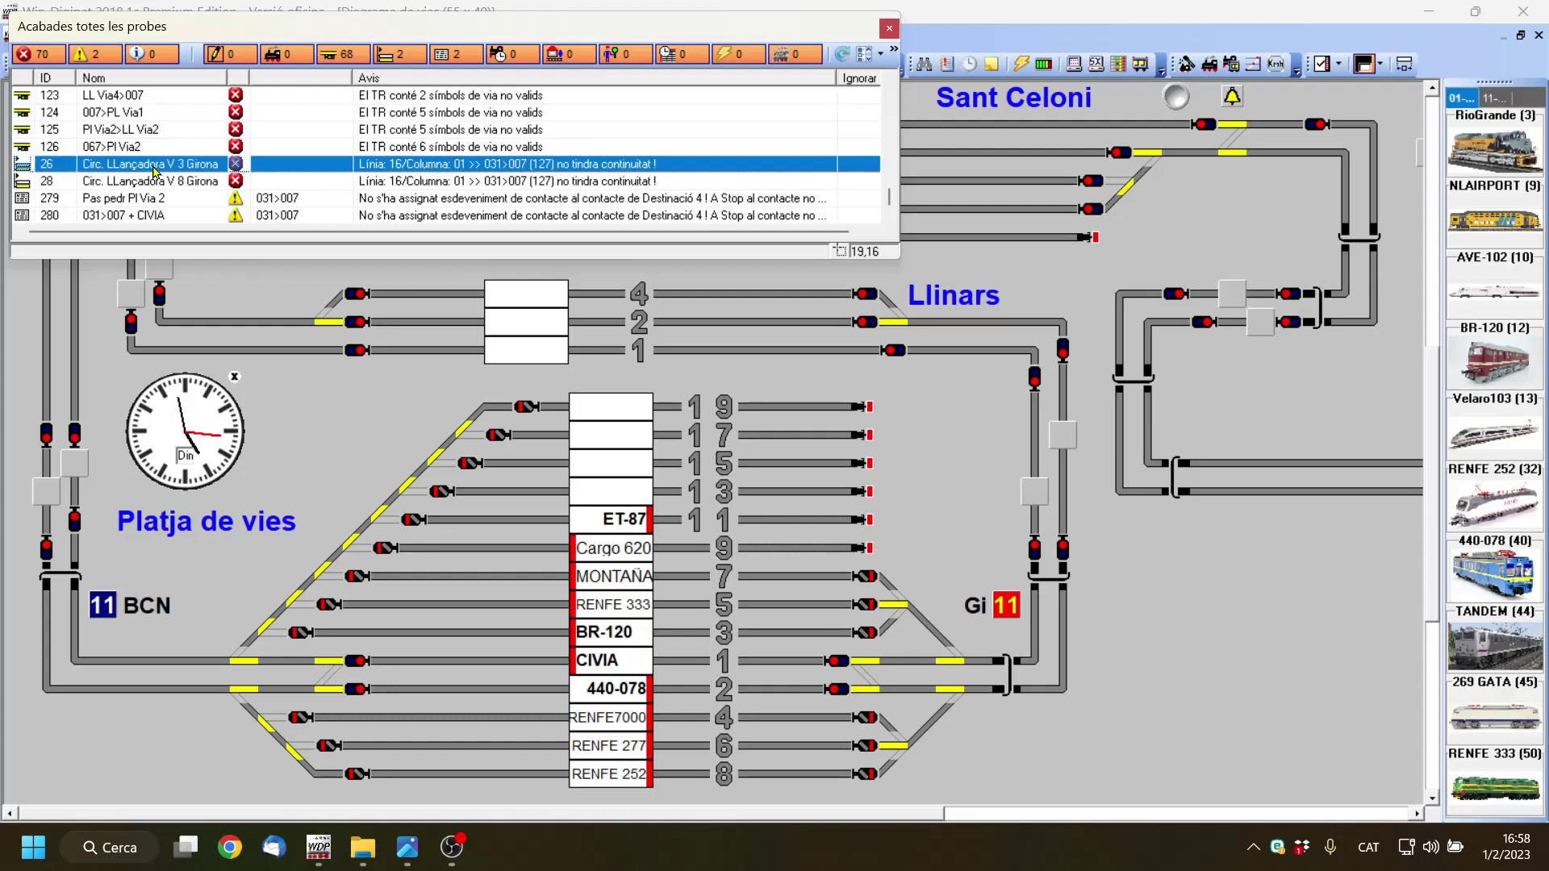
pyautogui.doubleClick(156, 171)
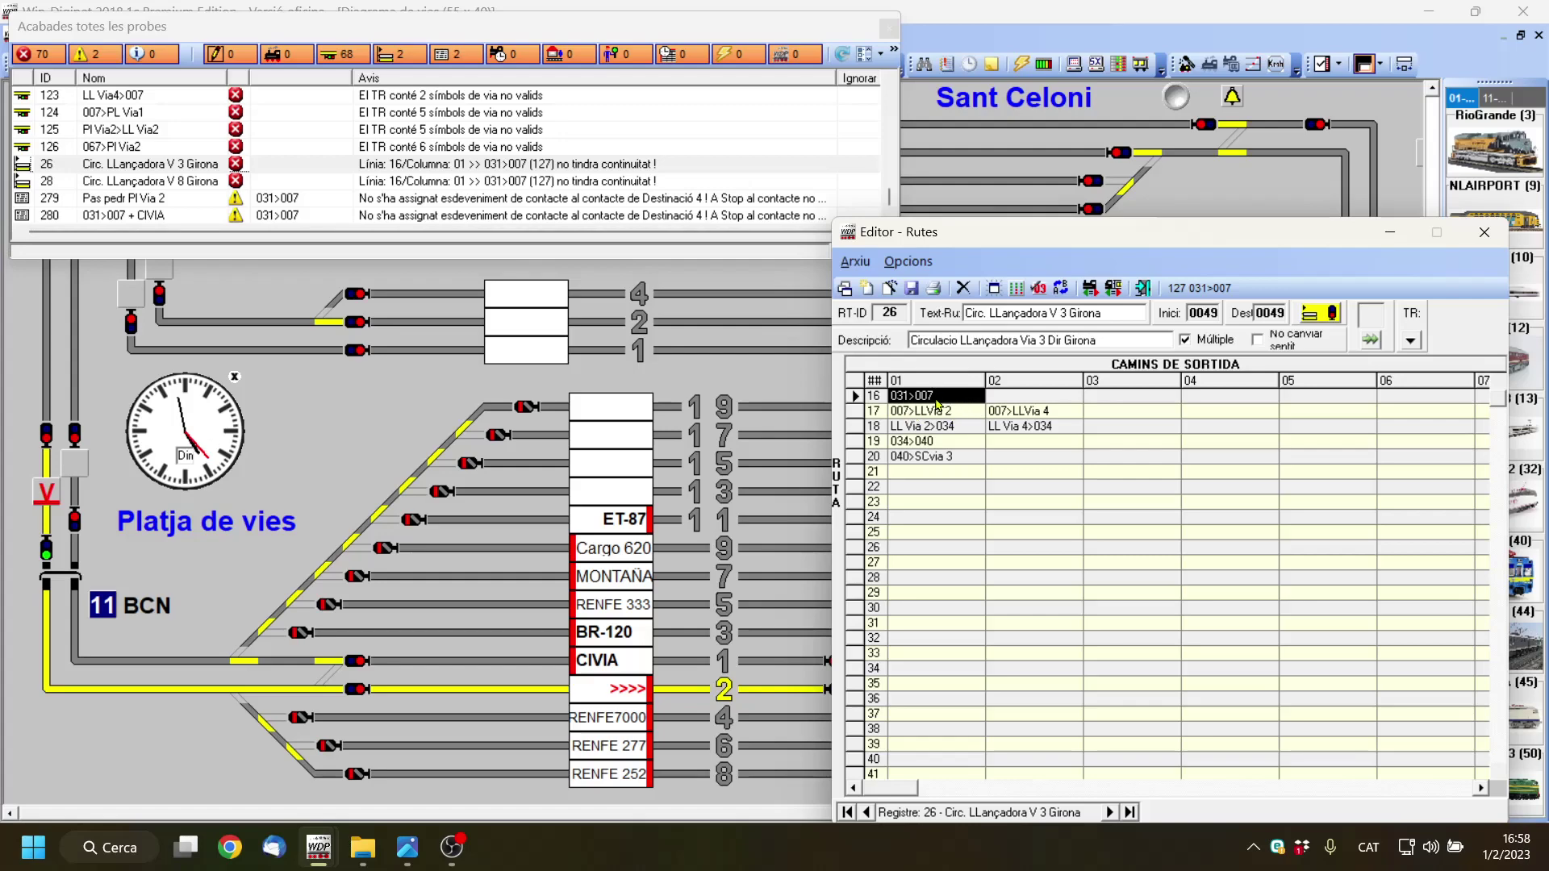
pyautogui.moveTo(1054, 242); pyautogui.dragTo(1079, 305)
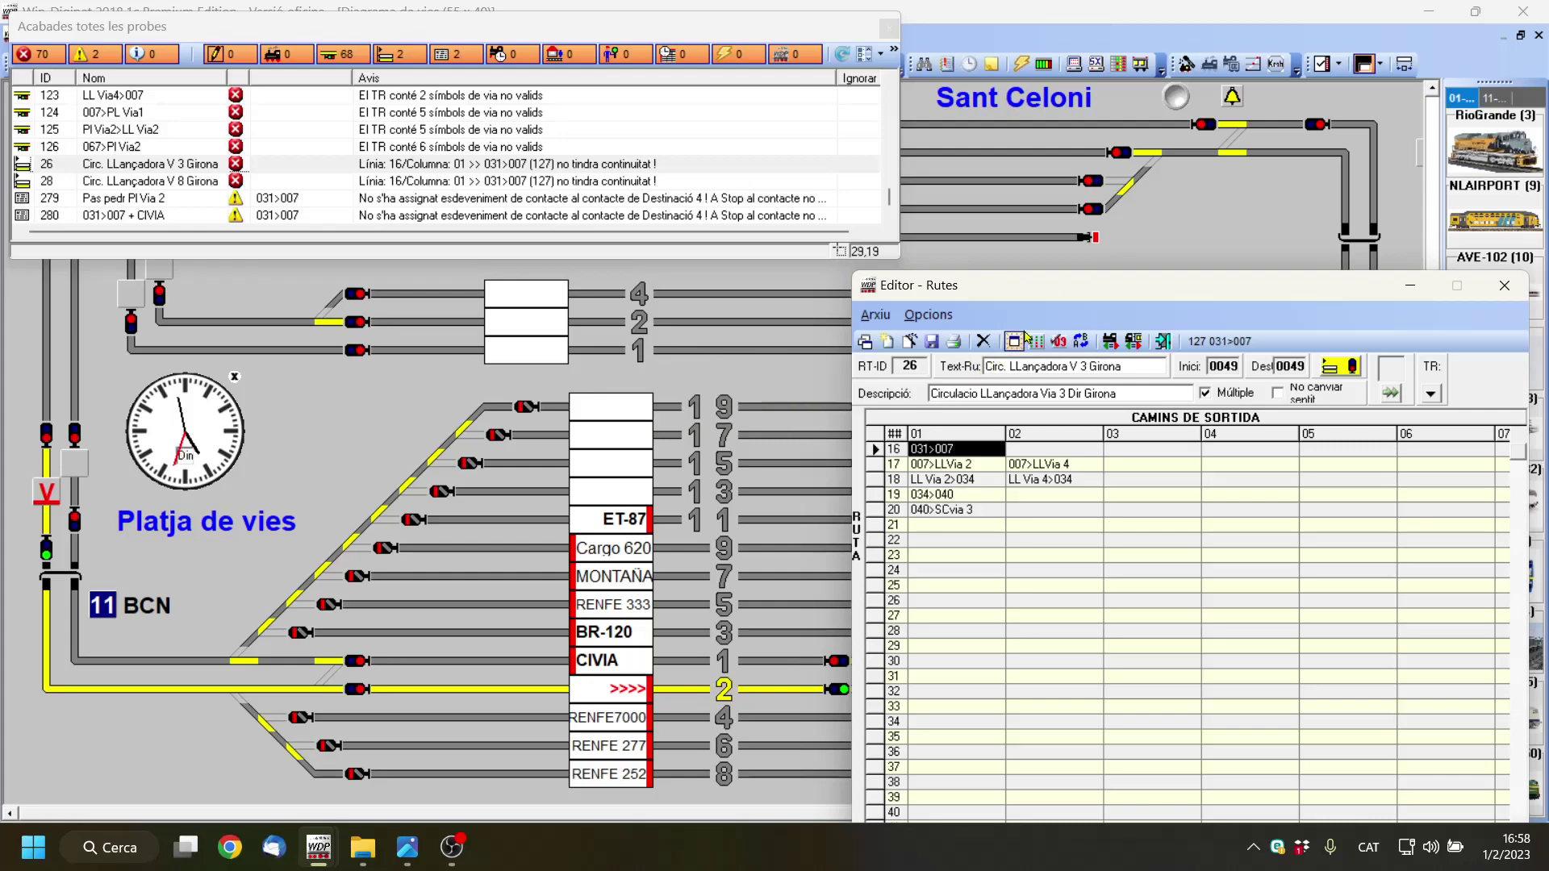
# Close the Rutes editor, repeat the project tests and close the results window.
pyautogui.click(1164, 341)
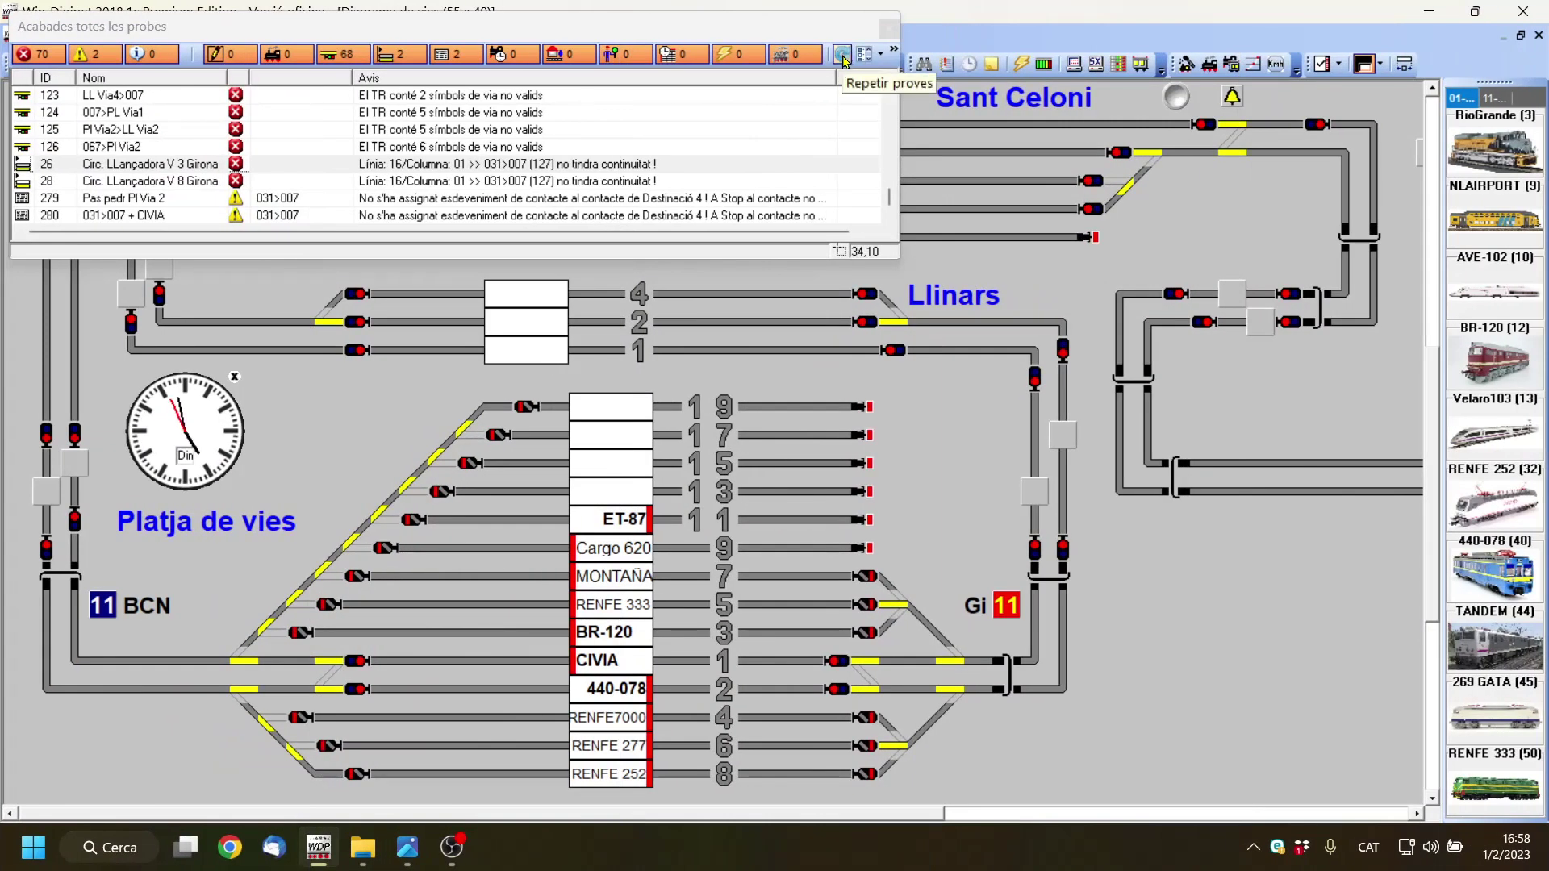
pyautogui.click(845, 60)
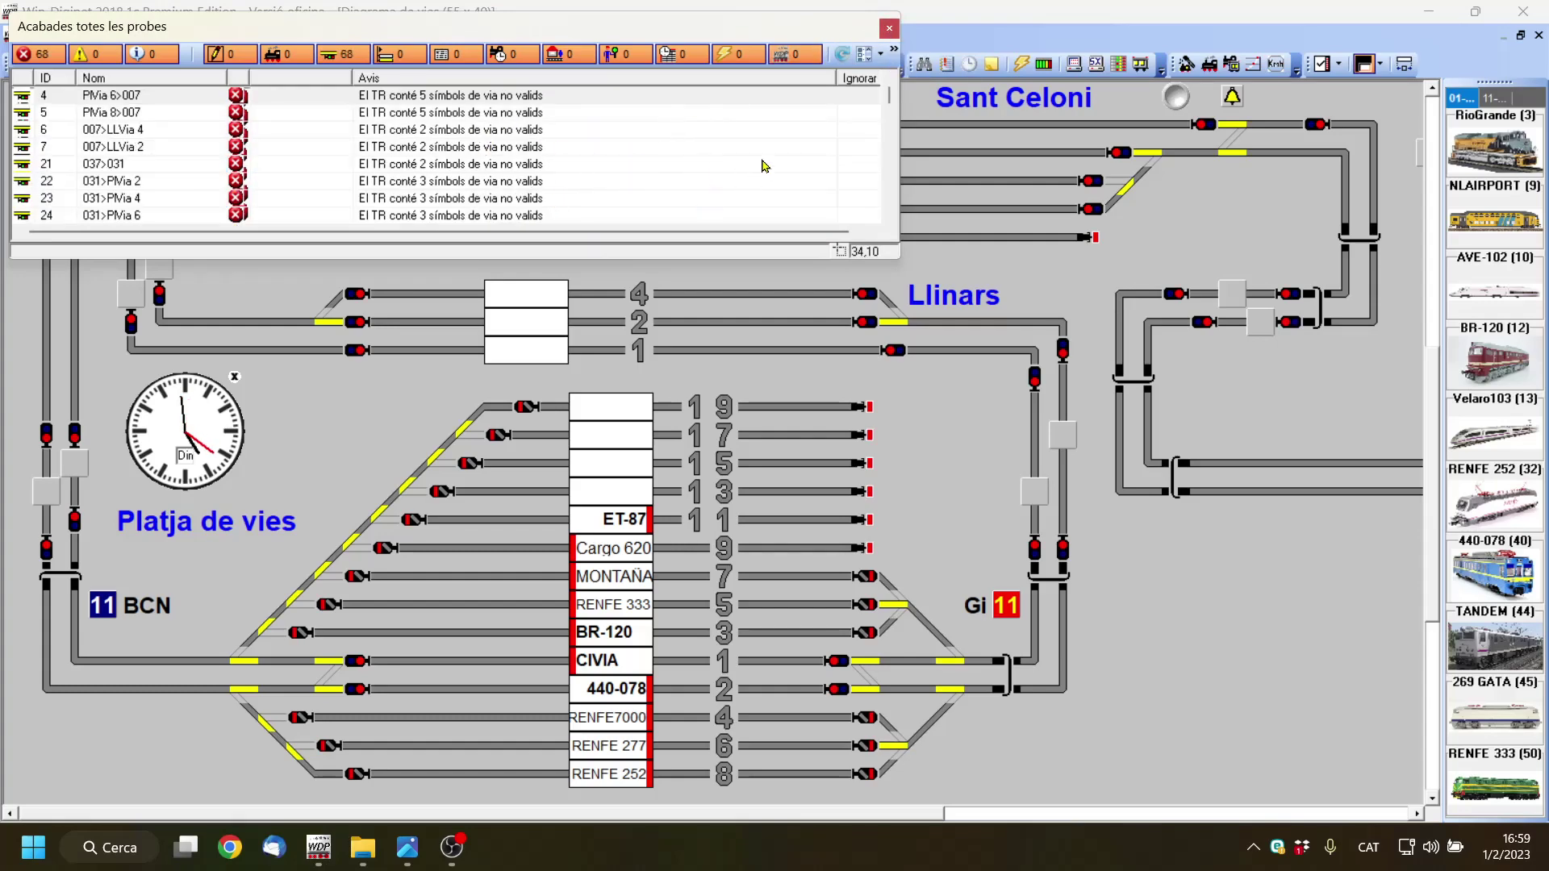
pyautogui.click(889, 29)
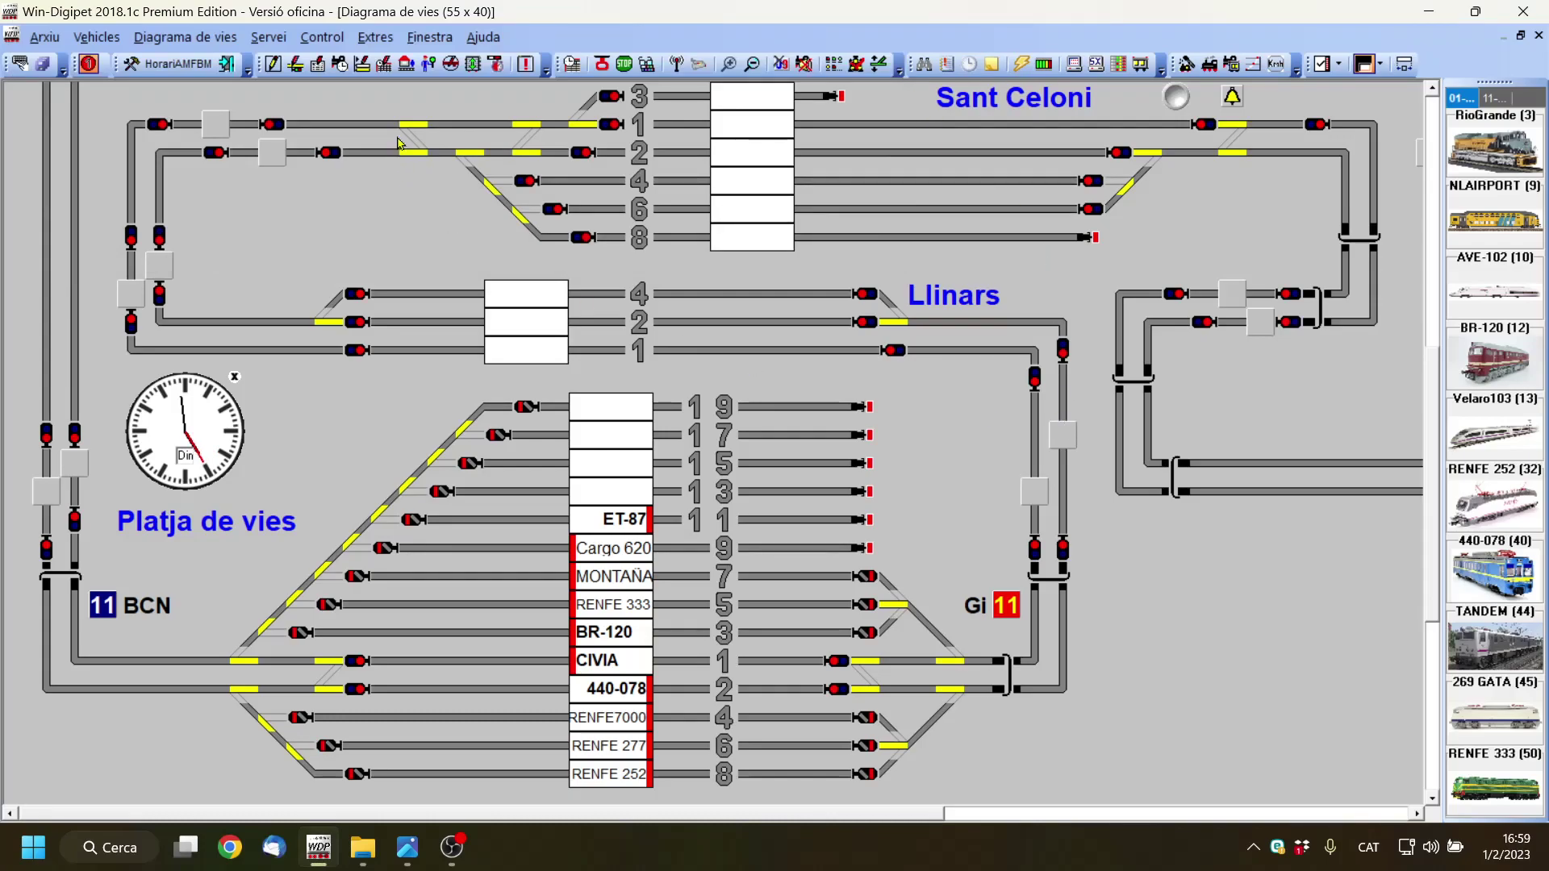